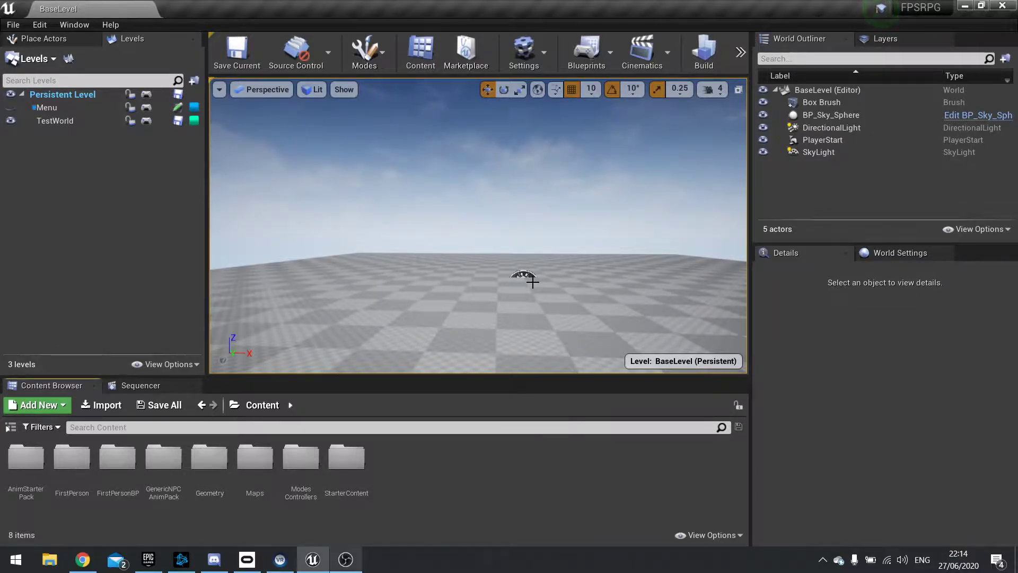
Run a short test play of the current level and end the session.
right_drag(533, 281, 536, 281)
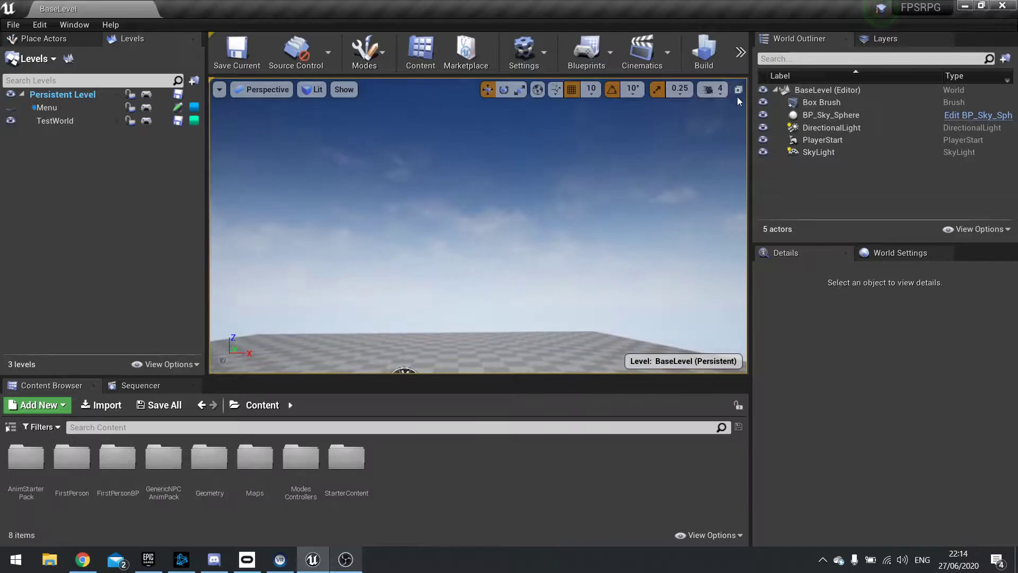
click(740, 51)
click(766, 96)
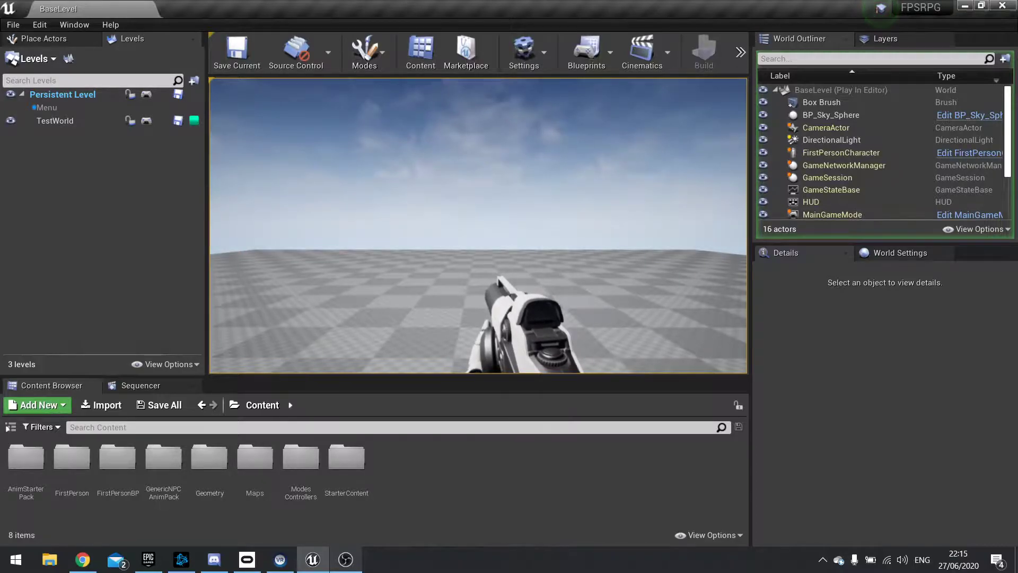
key(Escape)
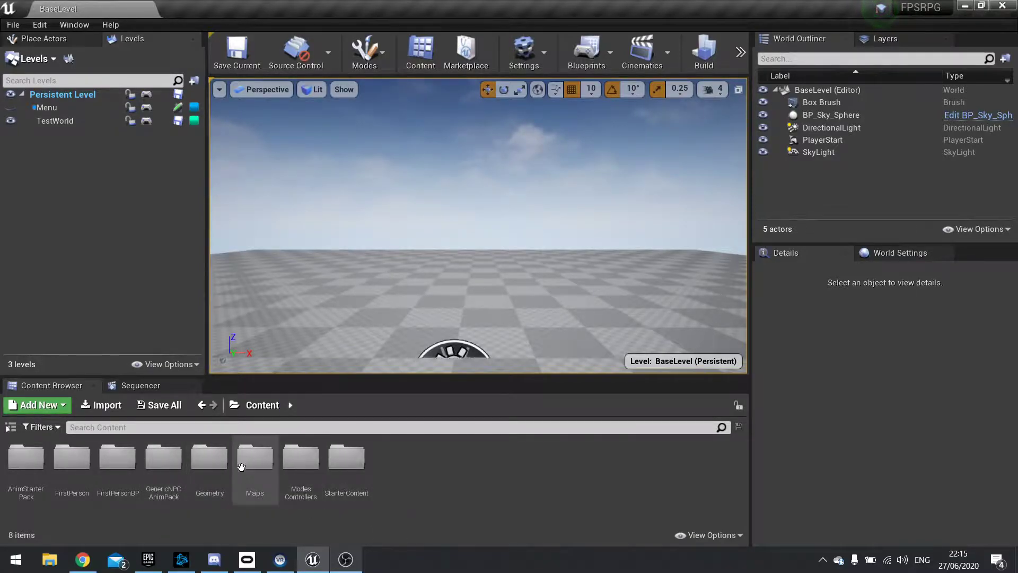
Open MyPlayerController from the ModesControllers folder and survey its Event Graph nodes.
double_click(301, 460)
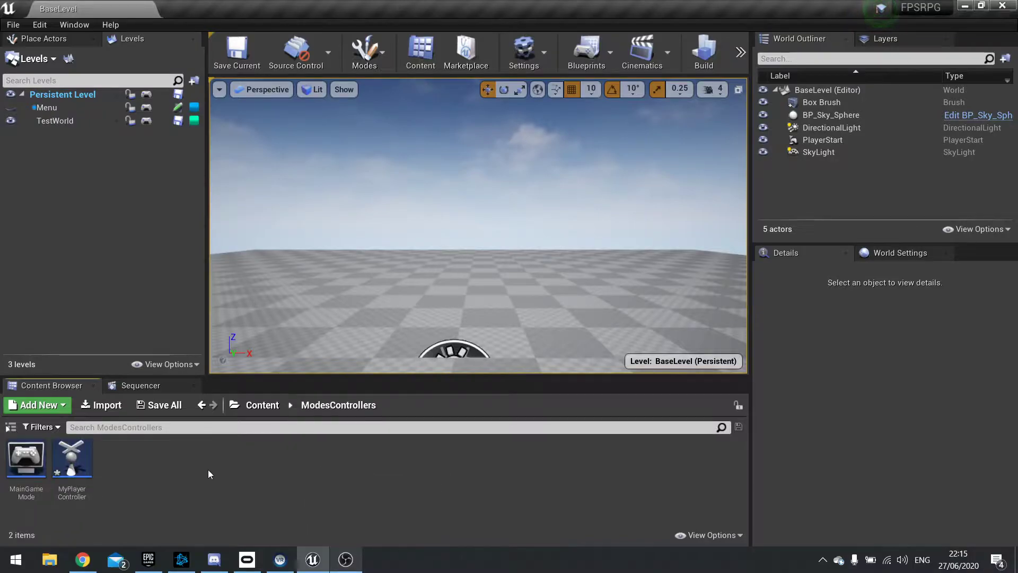
double_click(74, 466)
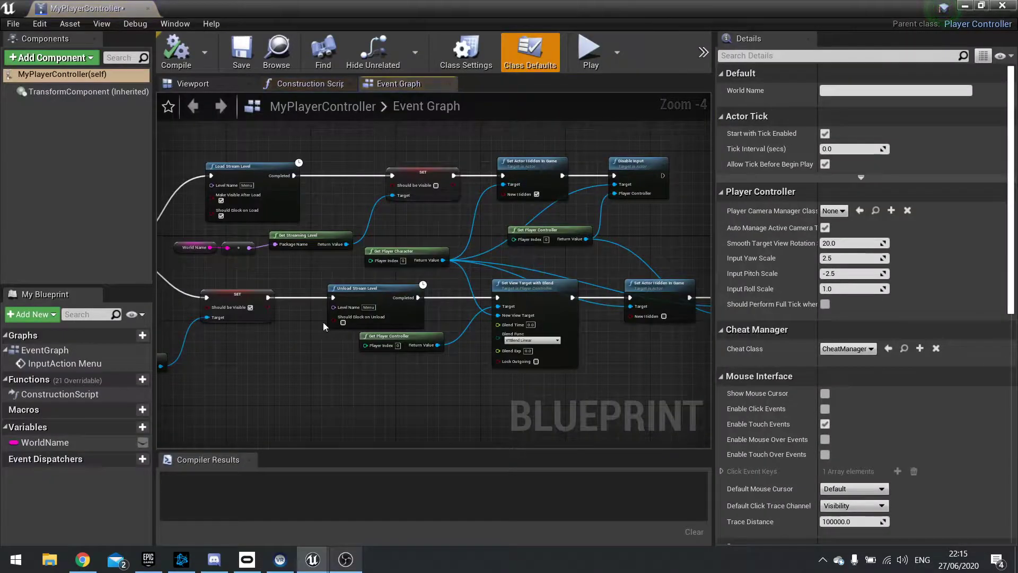
scroll(481, 333, up, 3)
right_drag(481, 333, 266, 155)
scroll(478, 249, down, 2)
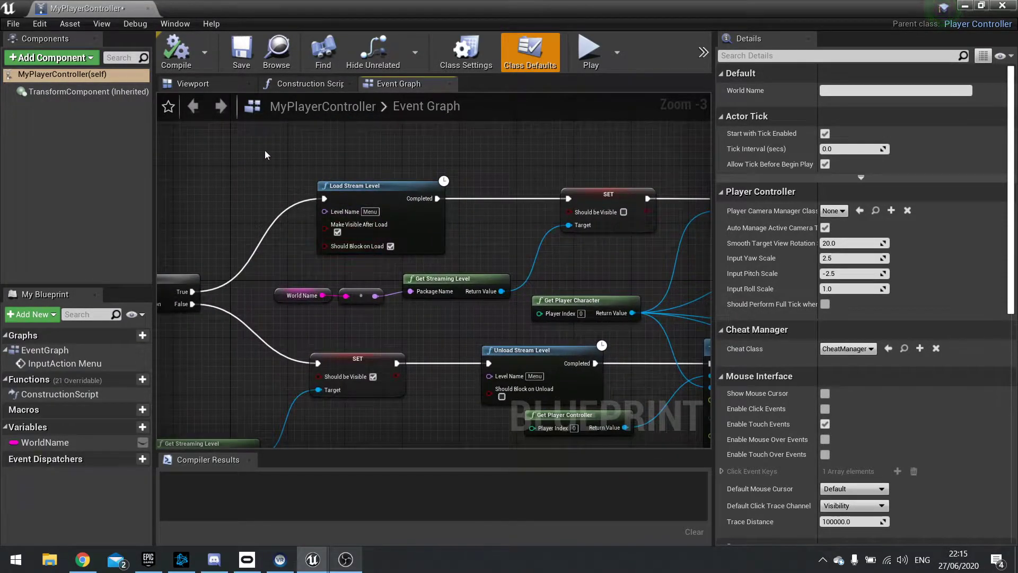
drag(279, 146, 600, 262)
right_drag(174, 222, 552, 209)
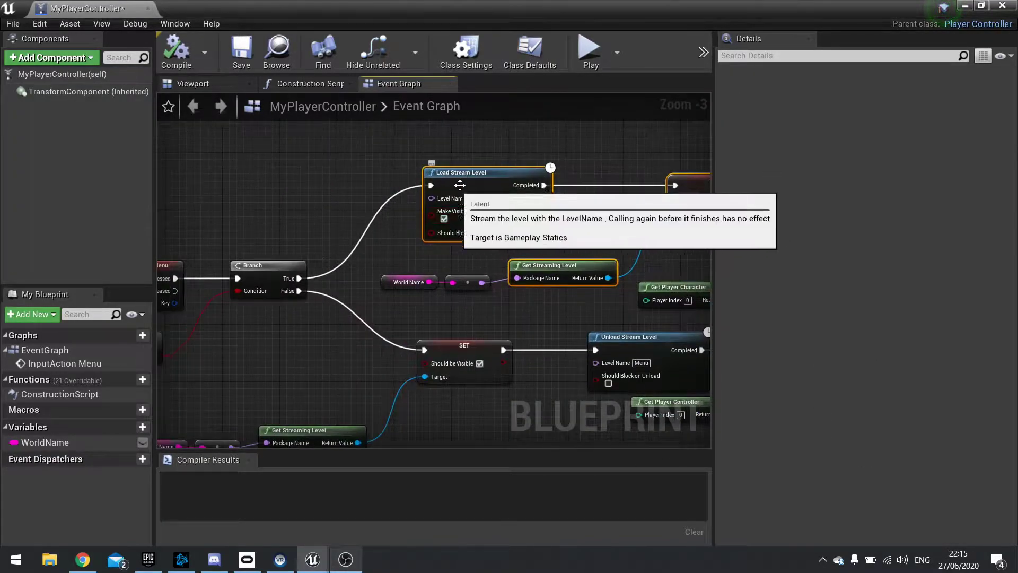
Shift the InputAction Menu, Branch and Is Level Visible nodes further left, leaving open space.
right_drag(384, 238, 490, 250)
scroll(491, 250, down, 1)
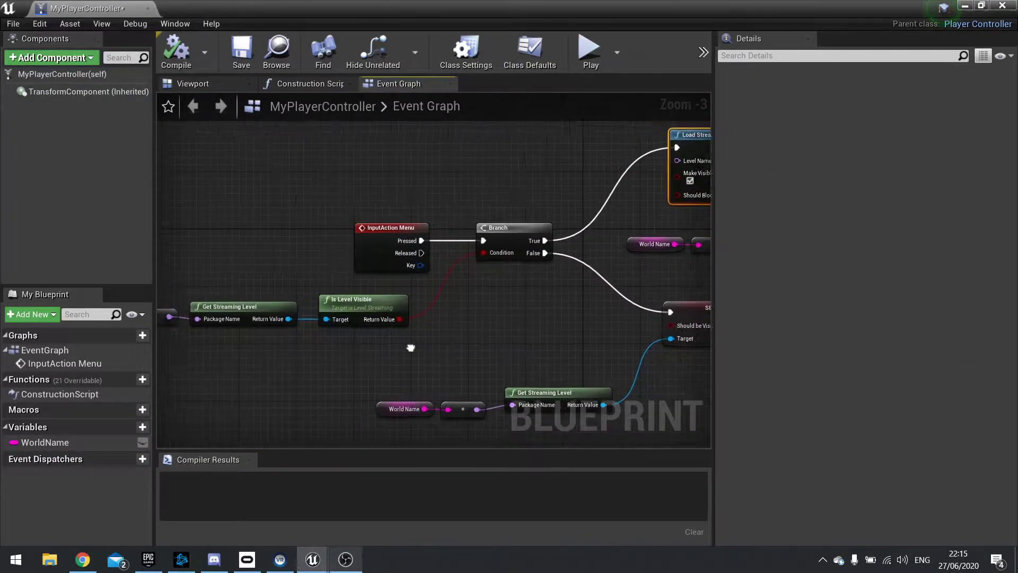
right_drag(409, 346, 497, 330)
scroll(496, 331, down, 1)
click(579, 320)
right_drag(580, 320, 582, 288)
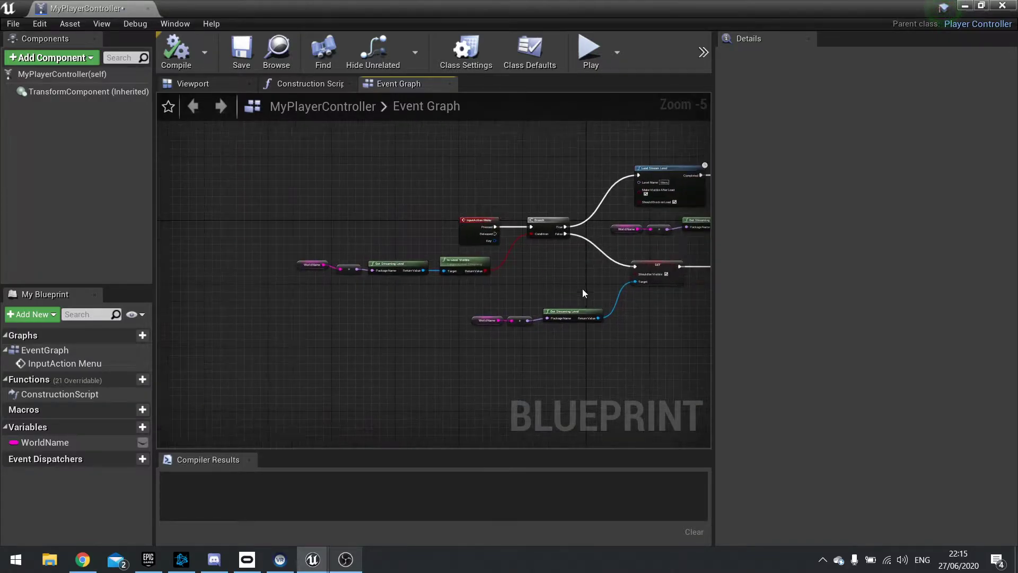
drag(580, 291, 401, 219)
drag(548, 223, 400, 223)
click(537, 246)
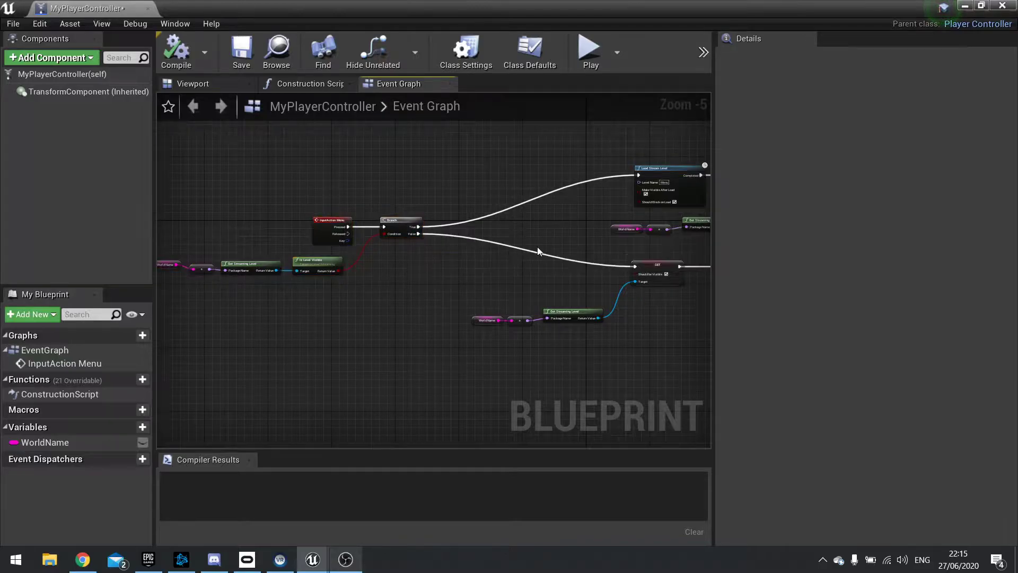
right_drag(536, 247, 416, 278)
scroll(415, 277, up, 3)
right_drag(265, 248, 265, 325)
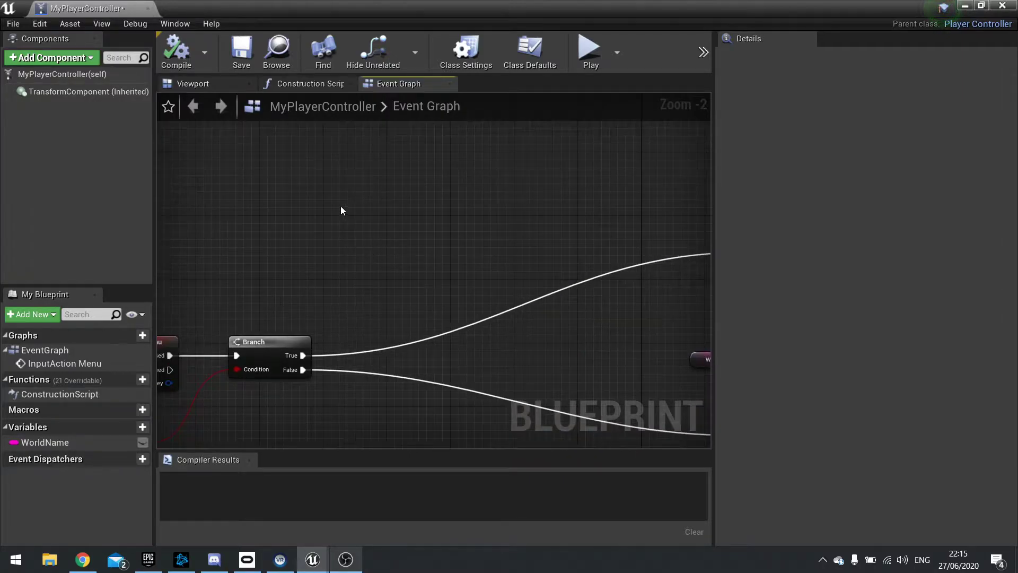
Add a Get Player Camera Manager node to the graph.
right_click(341, 210)
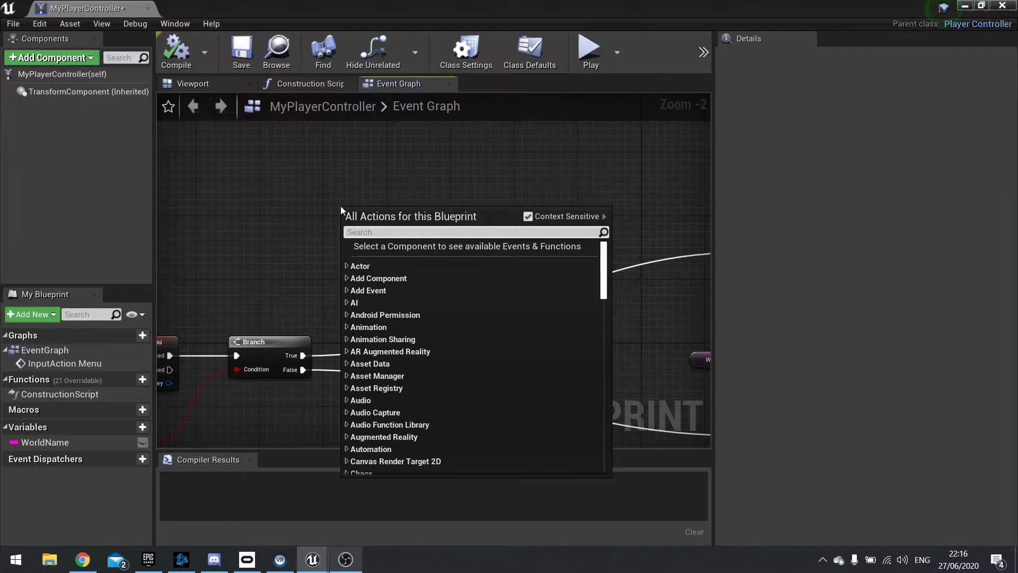
text(get)
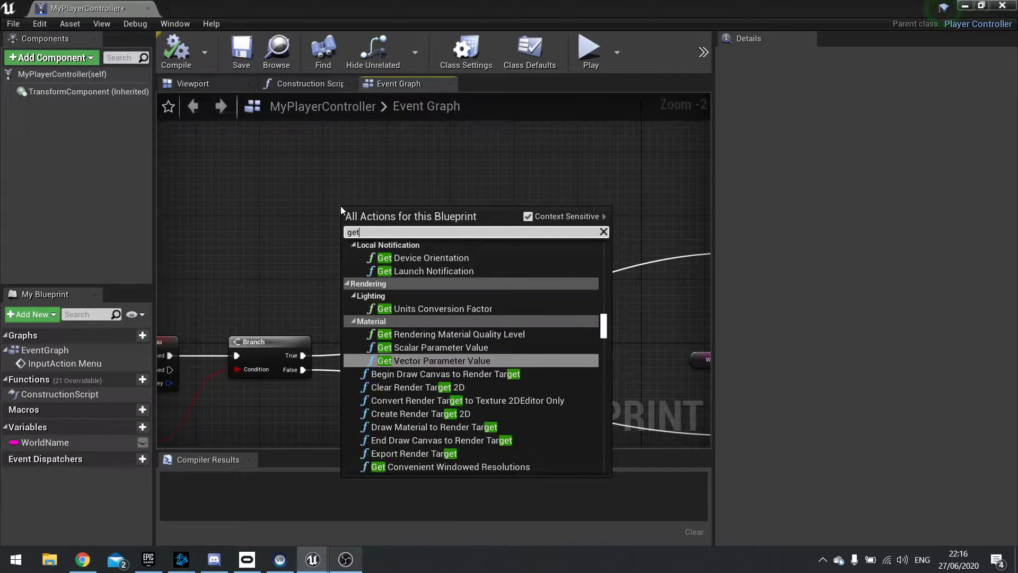
text( player camera)
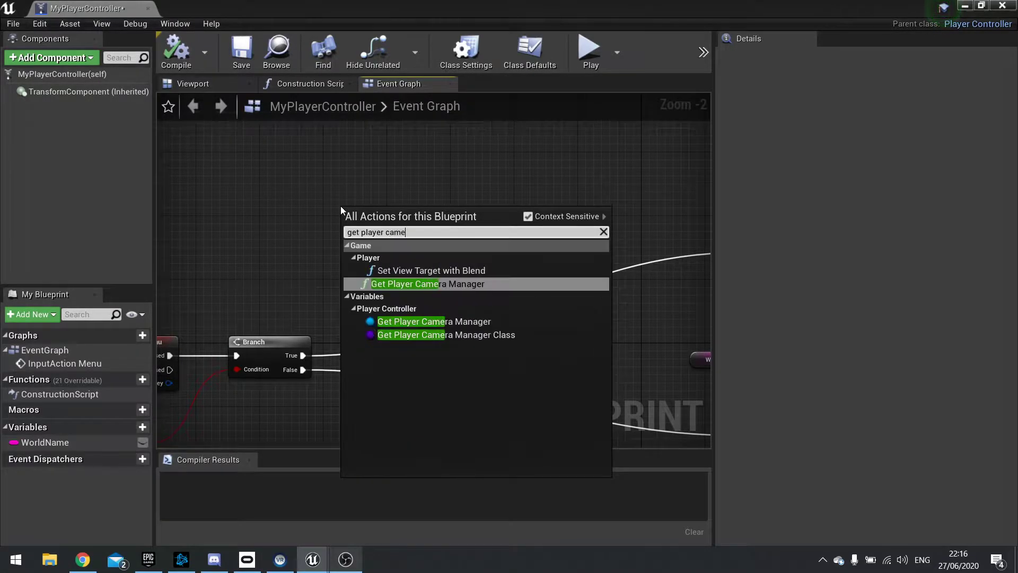
click(419, 284)
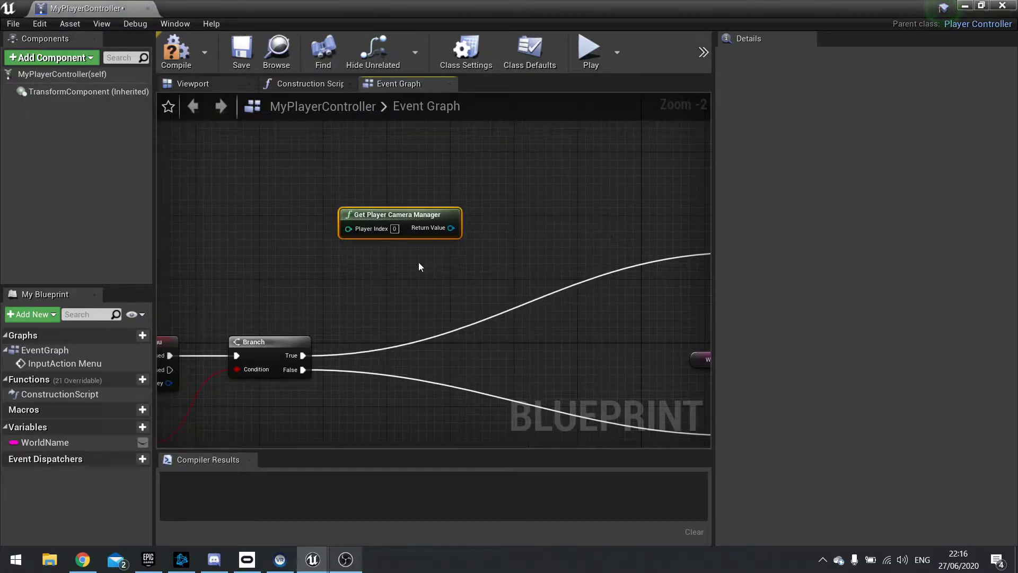
drag(405, 214, 306, 246)
Add a Start Camera Fade node fed by the camera manager's Return Value.
drag(227, 222, 443, 297)
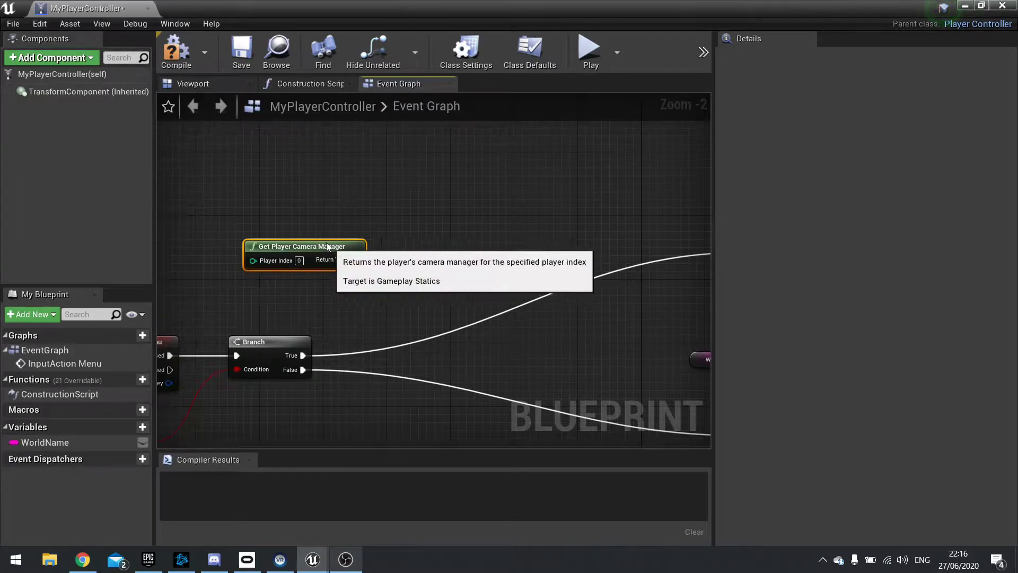
drag(359, 260, 390, 227)
text(fade)
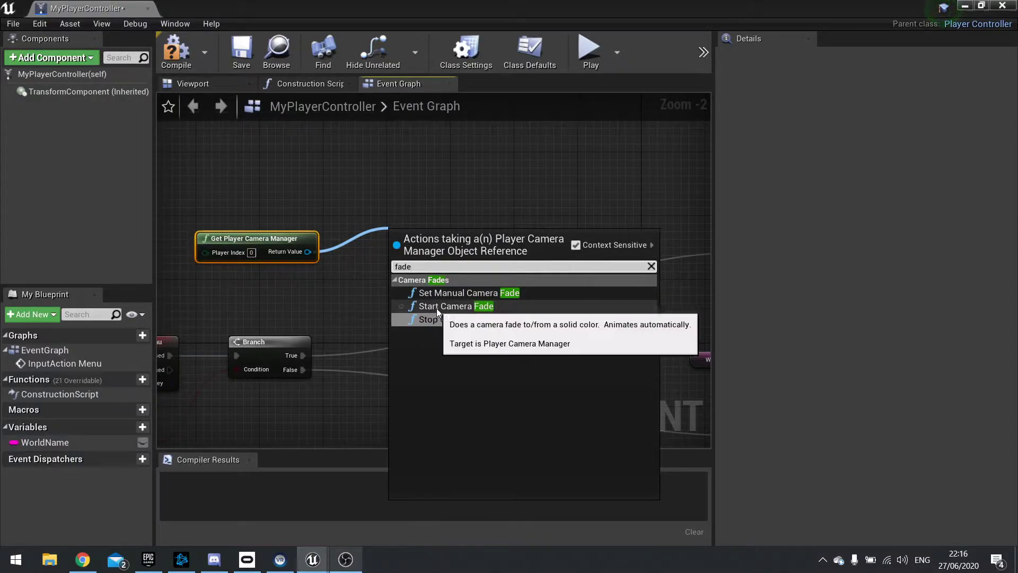
click(452, 307)
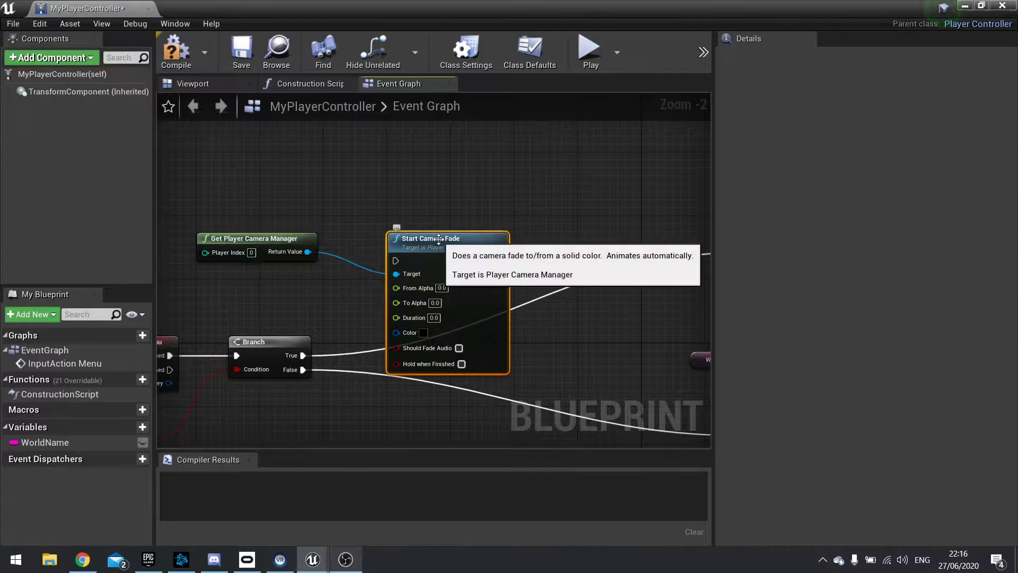
Set Start Camera Fade to To Alpha 1.0, Duration 0.2, with Should Fade Audio and Hold when Finished on.
drag(442, 241, 482, 176)
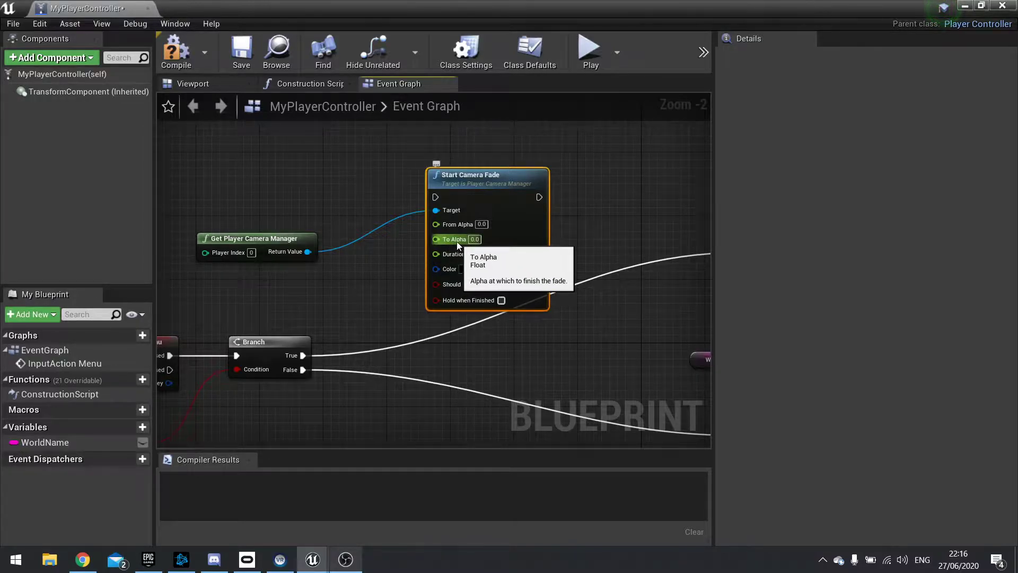
click(475, 239)
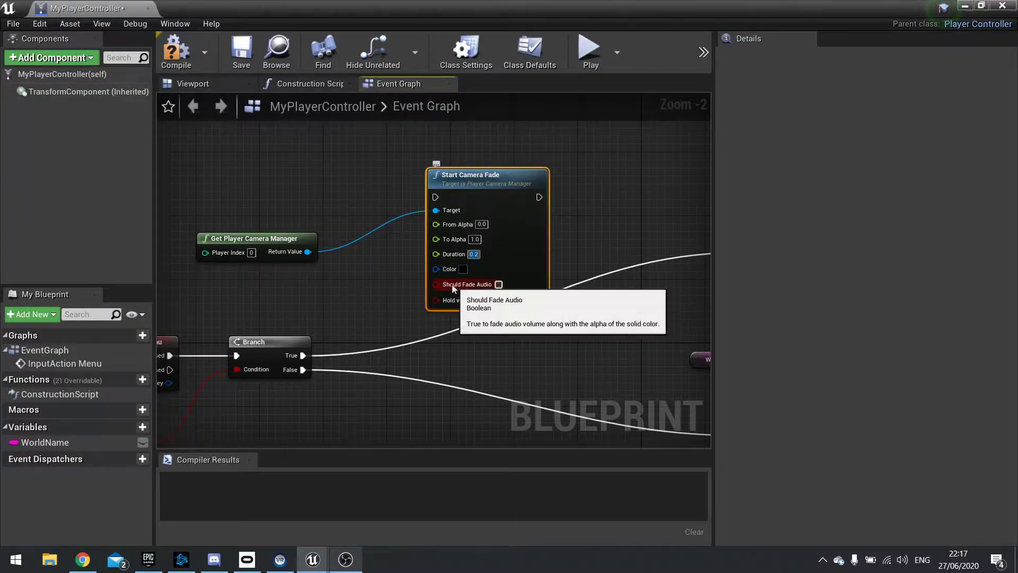
click(498, 284)
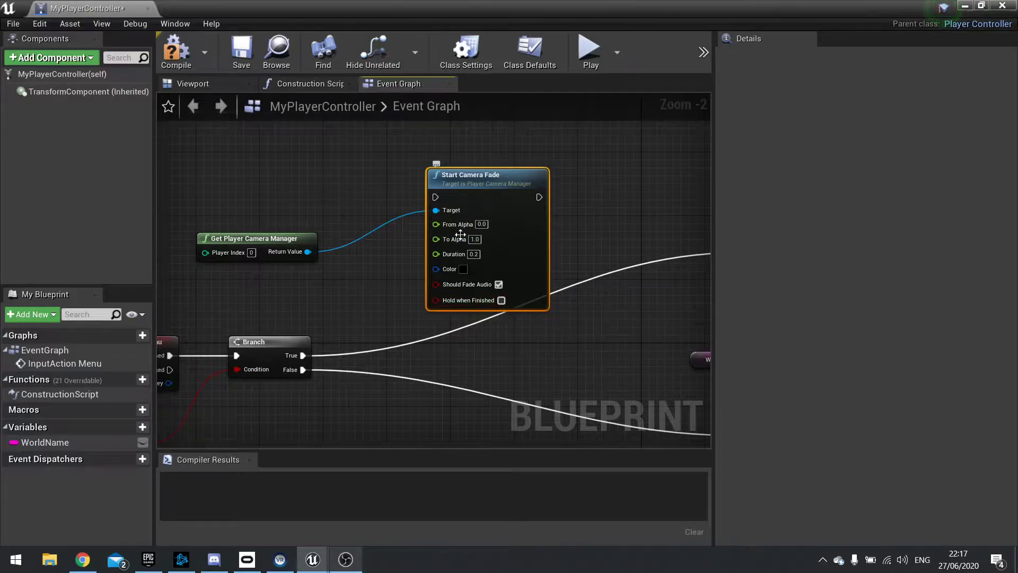
click(502, 300)
Wire the Branch True output into Start Camera Fade's exec input.
right_drag(389, 275, 424, 277)
drag(338, 358, 473, 199)
right_drag(609, 241, 377, 257)
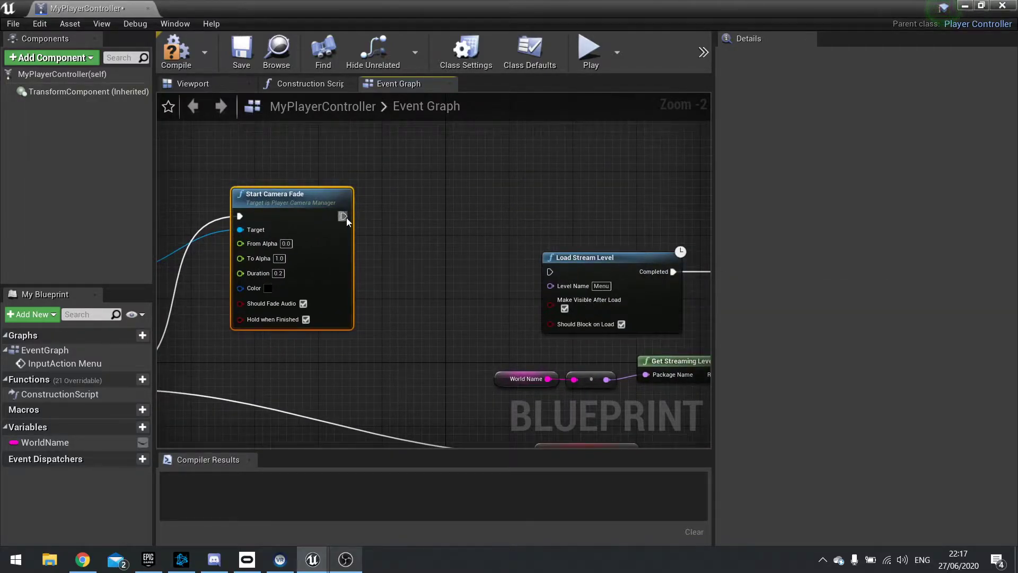
Add a Delay node that runs after Start Camera Fade.
drag(343, 216, 413, 268)
text(delay)
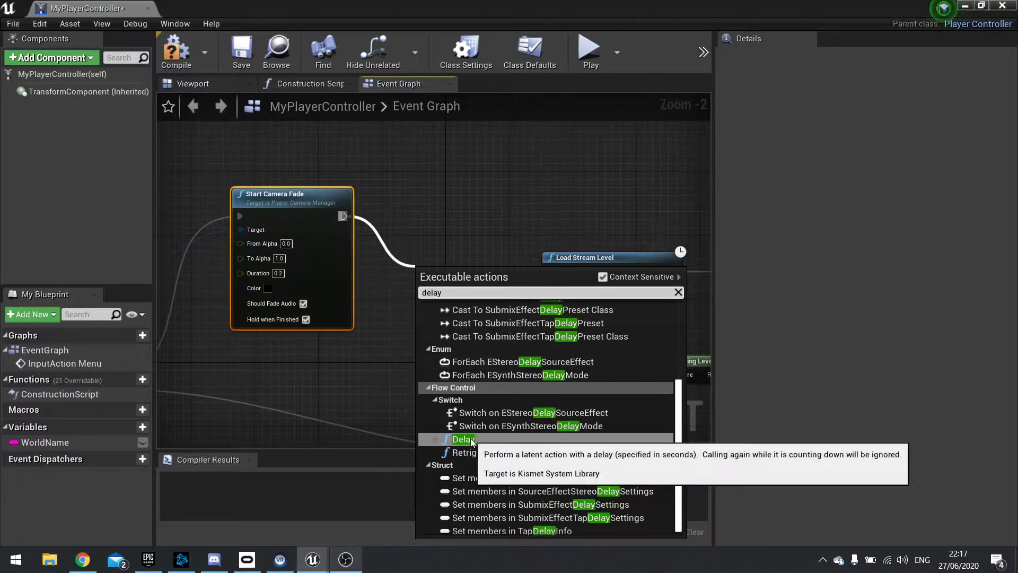
click(463, 439)
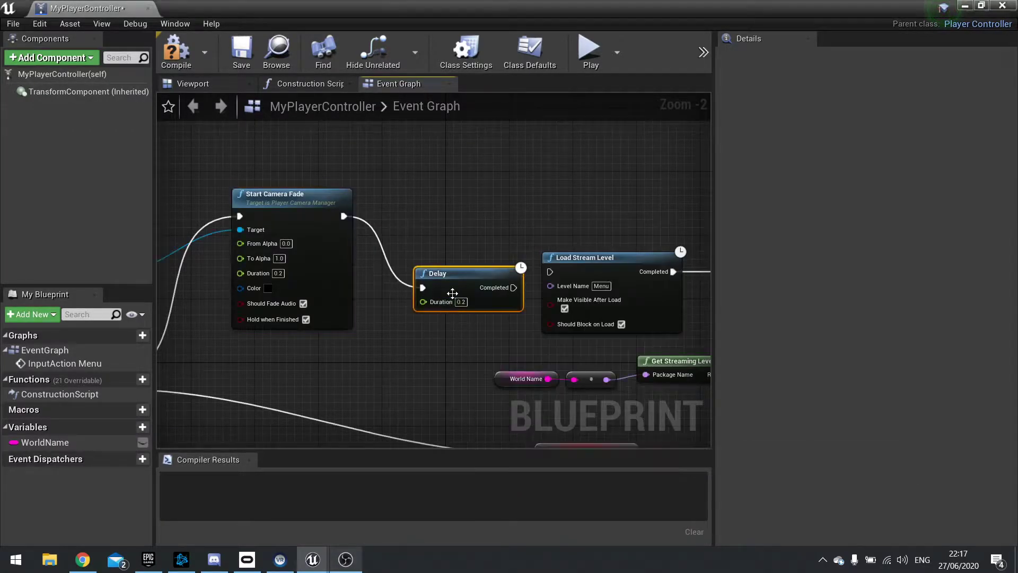
drag(452, 293, 437, 269)
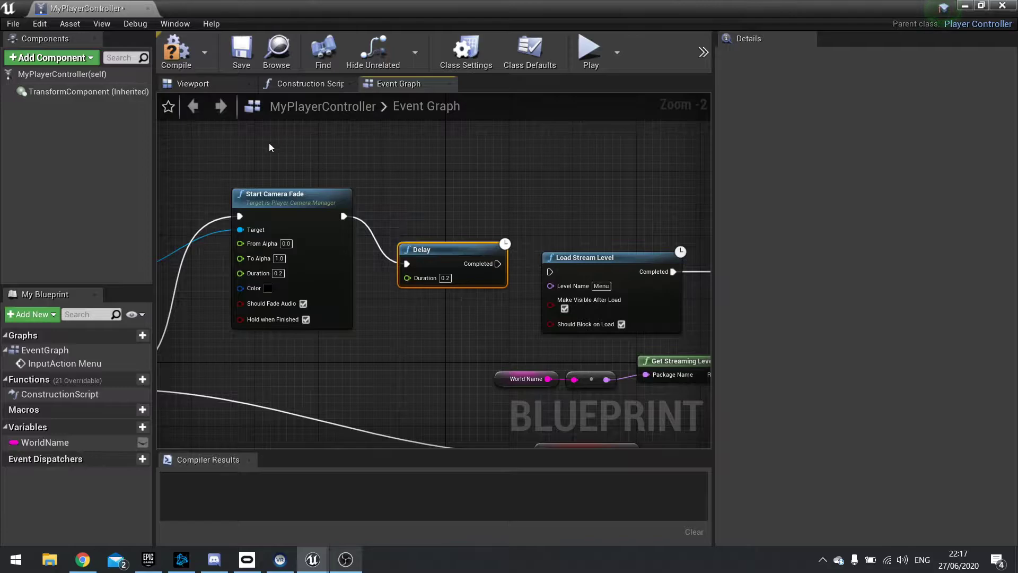
Rearrange the fade, Delay and Load Stream Level nodes and connect Delay Completed to Load Stream Level.
drag(257, 157, 312, 311)
drag(530, 233, 663, 345)
drag(272, 173, 319, 223)
drag(548, 221, 649, 332)
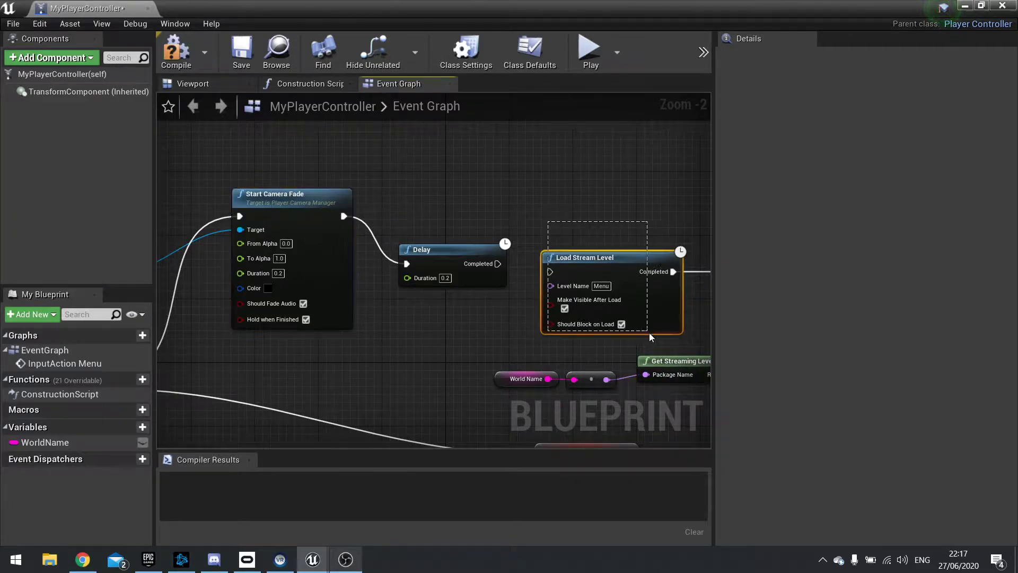
drag(517, 223, 675, 344)
drag(285, 158, 282, 359)
drag(455, 163, 453, 368)
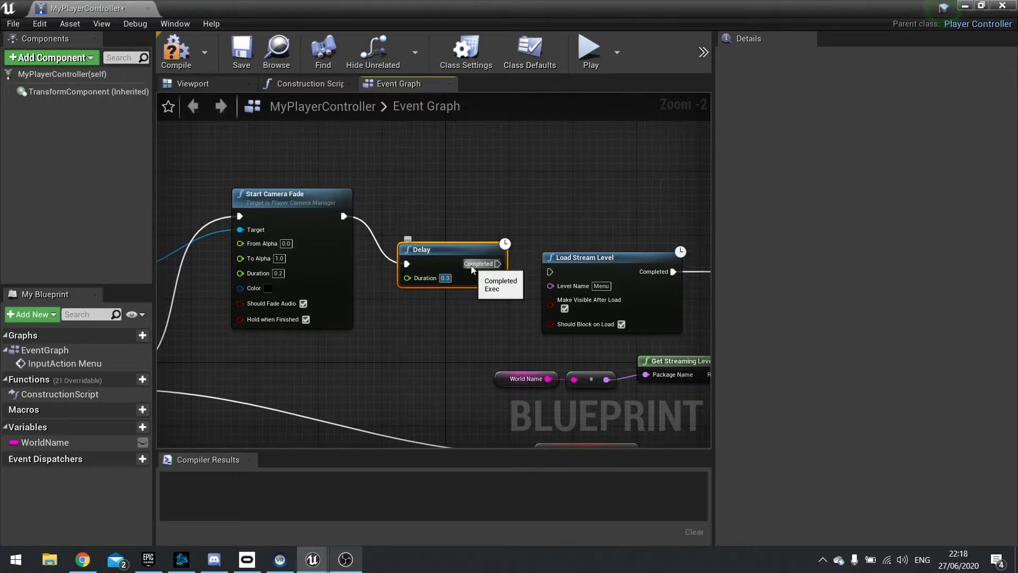
drag(471, 265, 551, 275)
right_drag(552, 275, 542, 294)
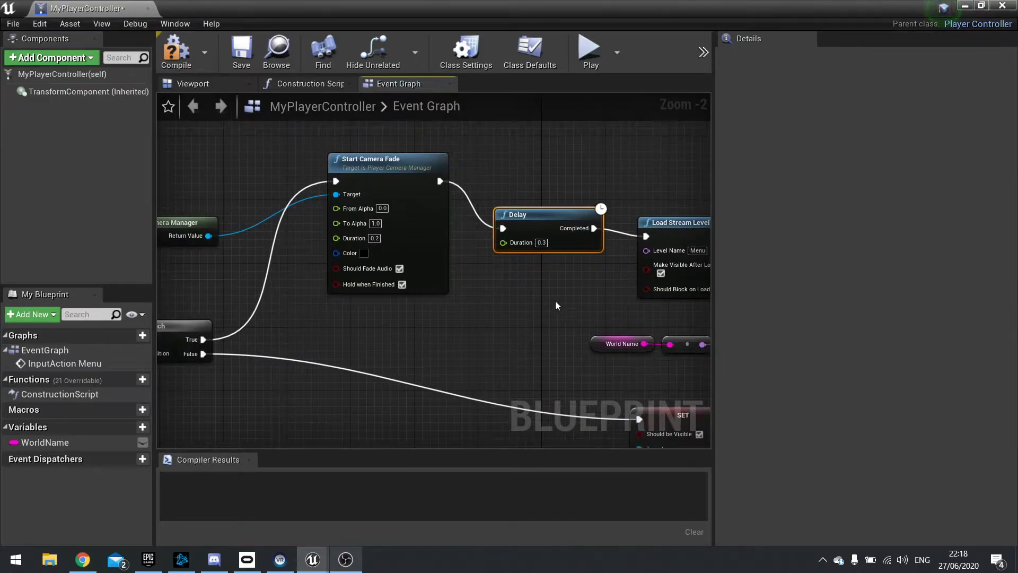
Align Start Camera Fade, Delay and Get Player Camera Manager, then compile MyPlayerController.
shift+click(412, 170)
drag(409, 172, 403, 220)
click(414, 183)
right_drag(470, 316, 464, 293)
drag(251, 176, 283, 175)
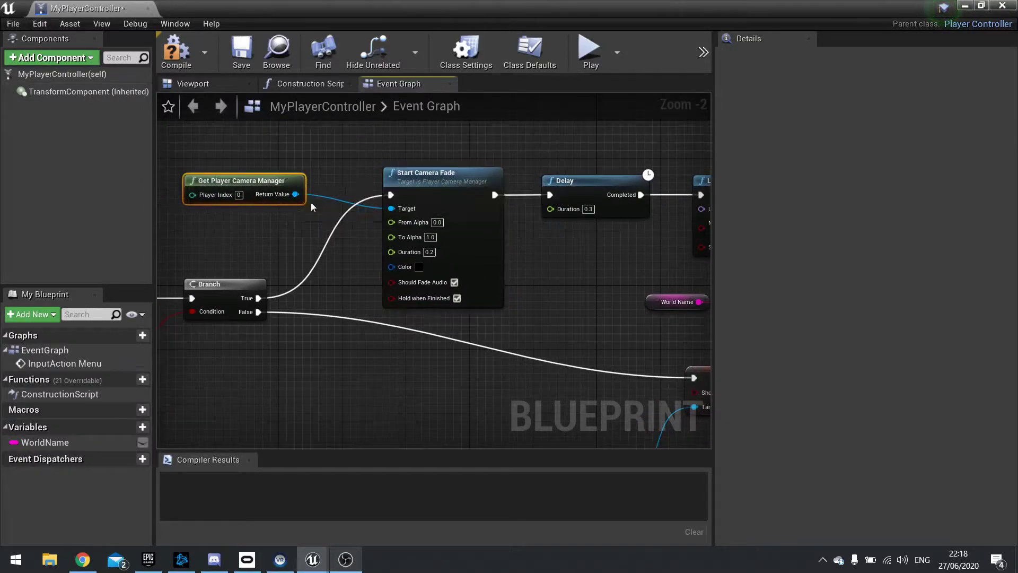
click(177, 56)
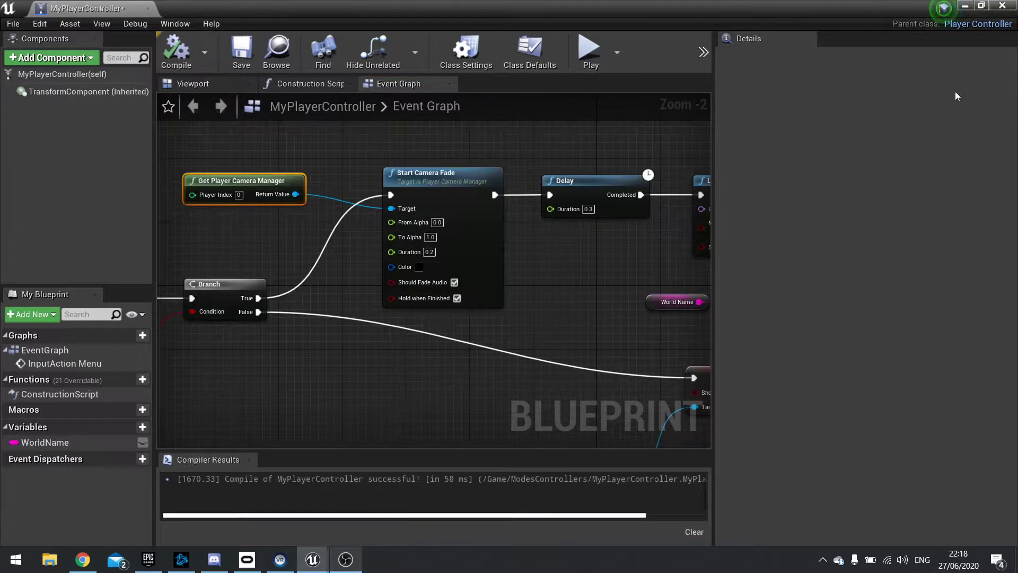
Close MyPlayerController and run a Play-In-Editor test to watch the fade to black, then stop.
click(1002, 12)
click(740, 51)
click(771, 97)
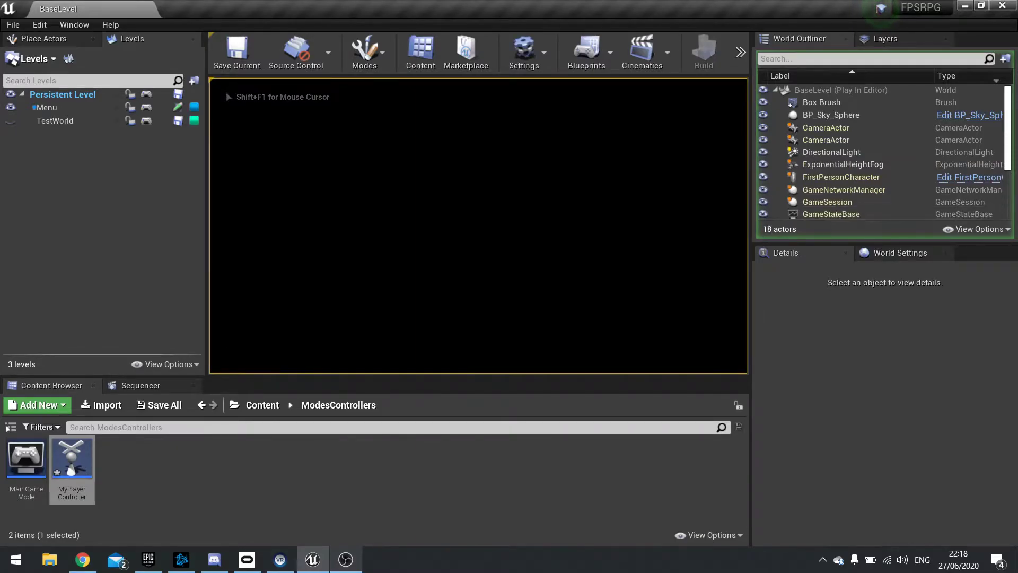
key(Escape)
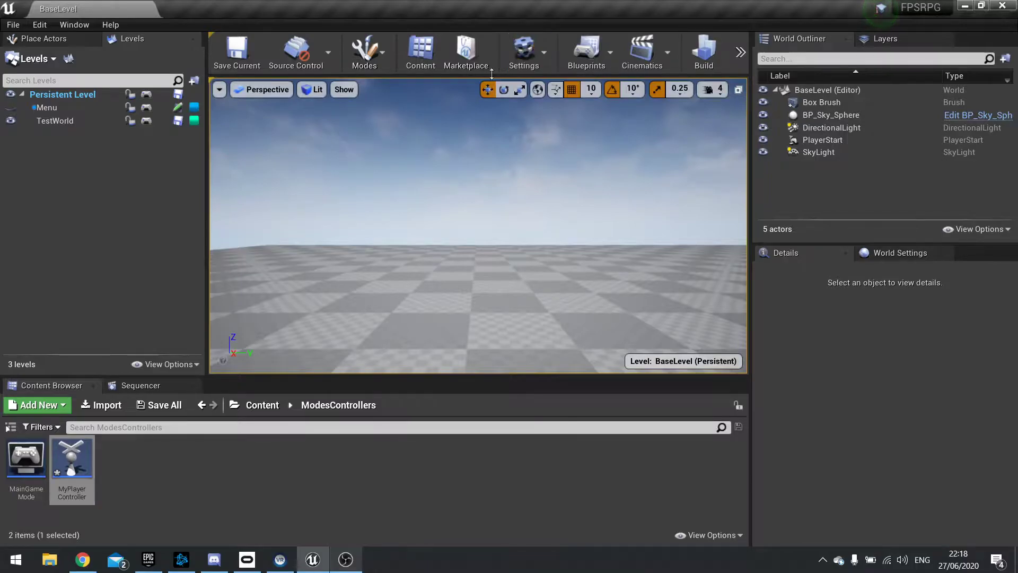
Open the Menu sub-level blueprint and move Event BeginPlay left to make room.
click(581, 63)
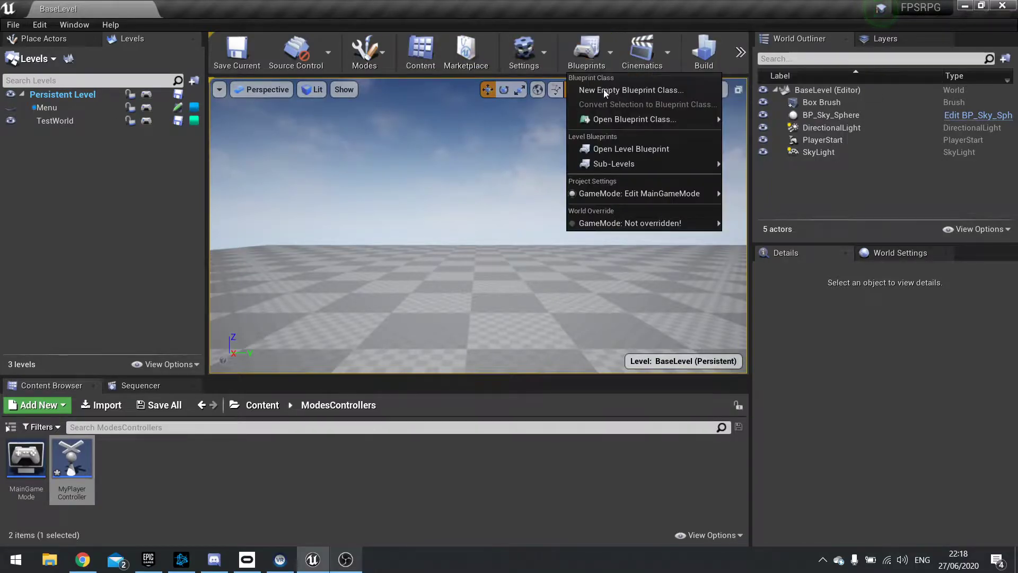
mouse_move(609, 165)
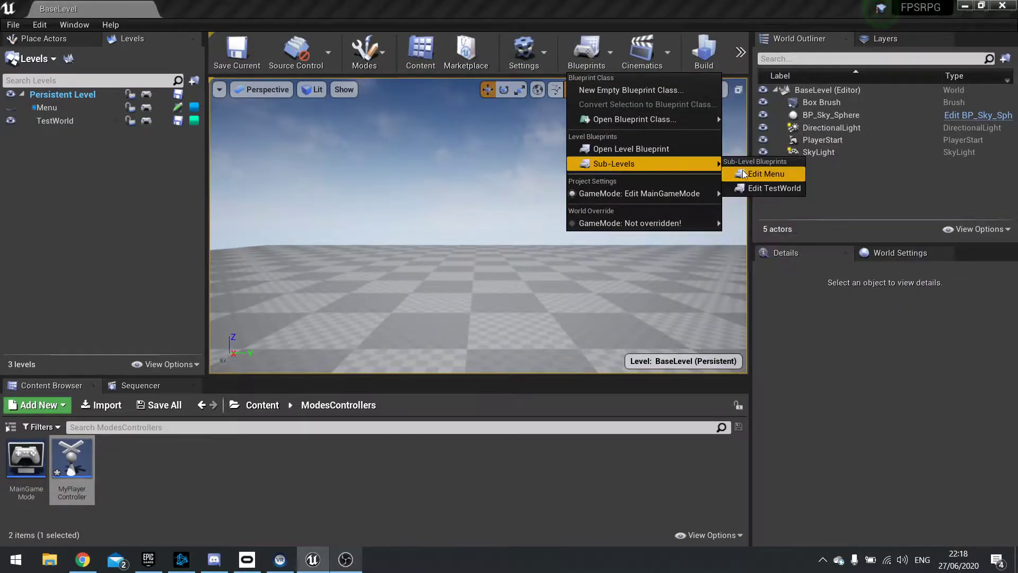
click(774, 174)
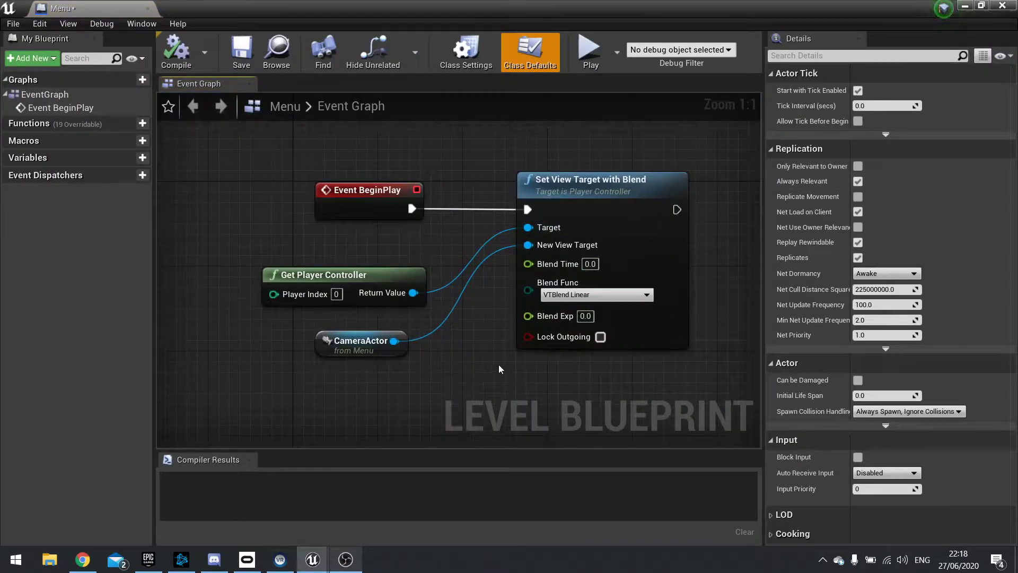
drag(426, 210, 277, 173)
right_drag(243, 222, 530, 329)
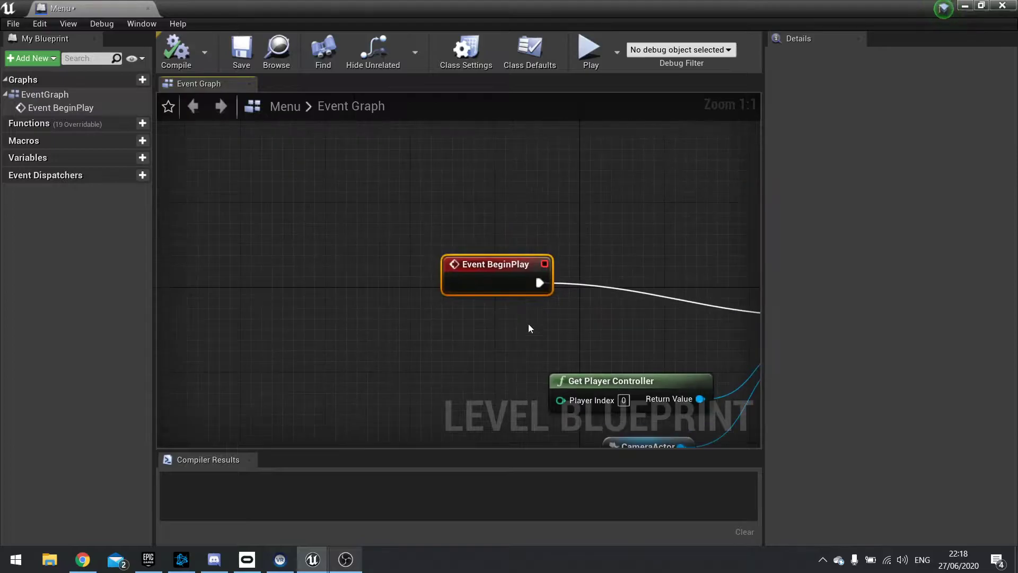
drag(493, 275, 349, 194)
right_drag(529, 243, 274, 224)
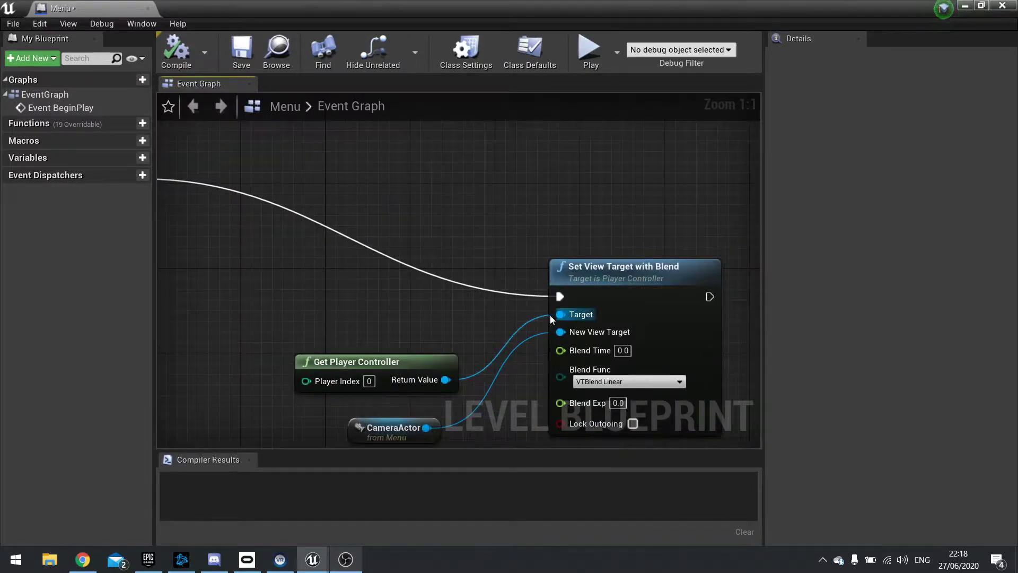
right_drag(417, 310, 443, 220)
drag(443, 221, 387, 215)
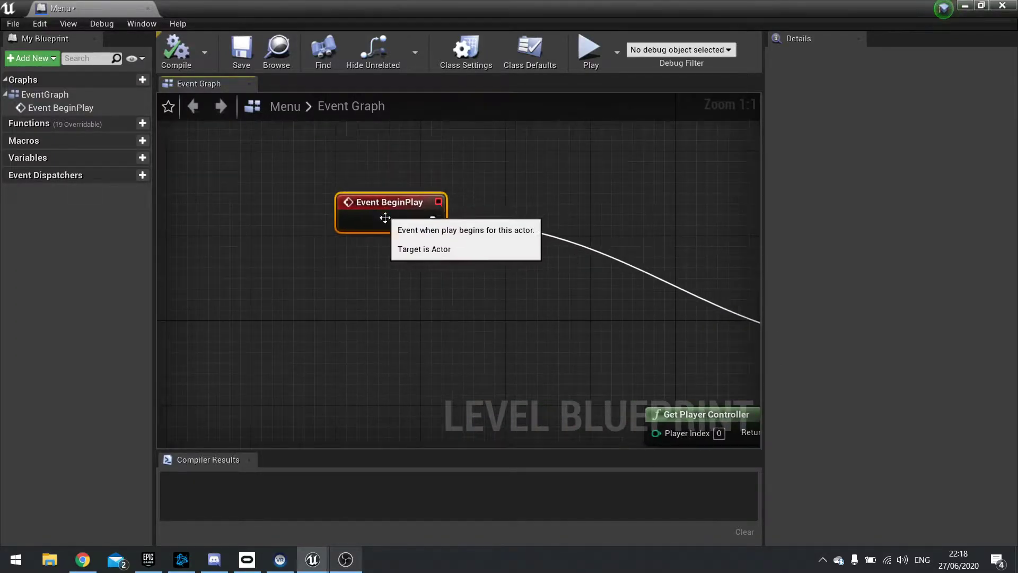
Add Get Player Camera Manager and a Start Camera Fade node driven by it.
right_click(381, 266)
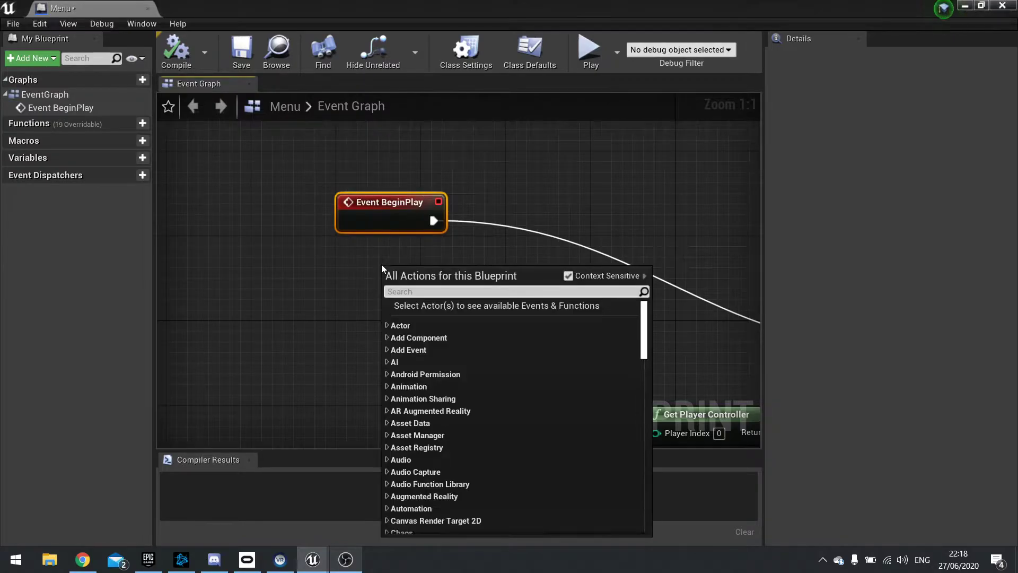
text(get player ca)
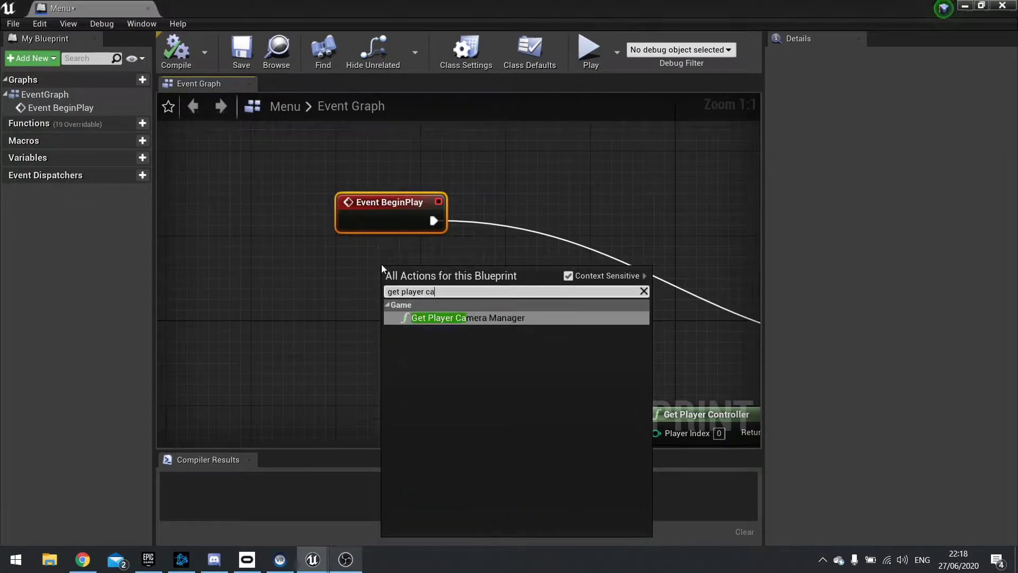
key(Return)
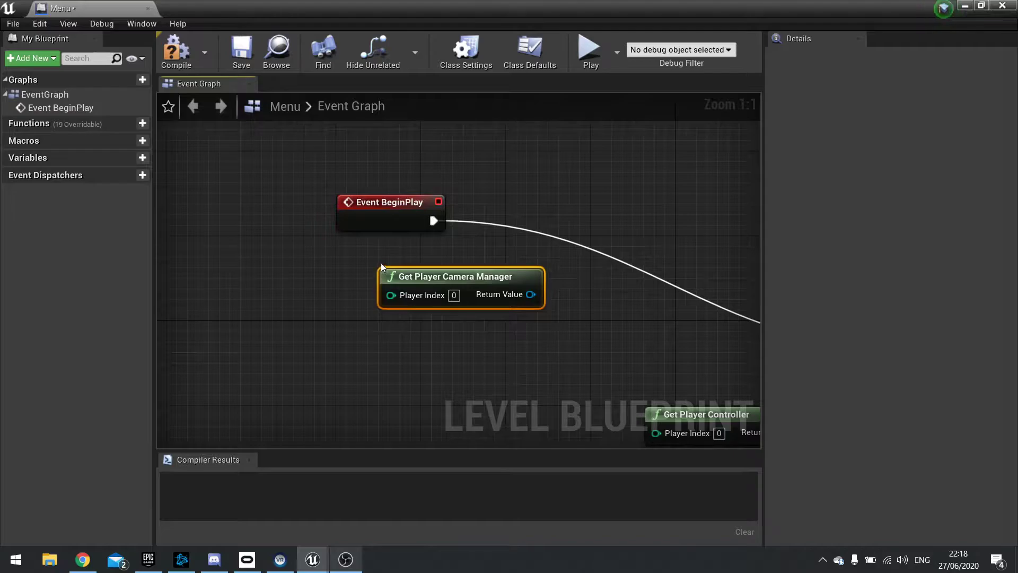
drag(409, 276, 332, 277)
drag(445, 297, 518, 242)
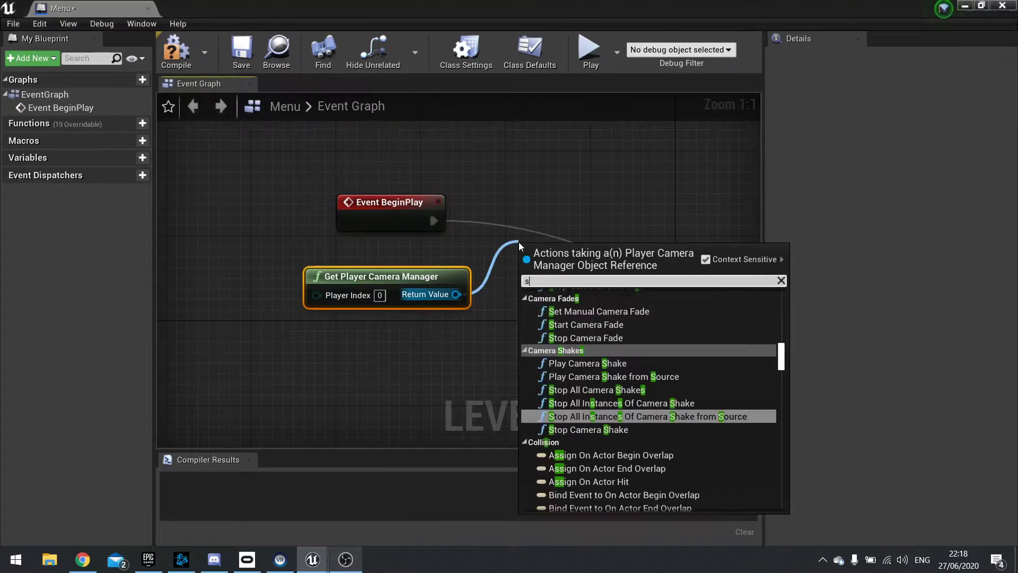
text(sar)
key(BackSpace)
key(BackSpace)
key(BackSpace)
text(start)
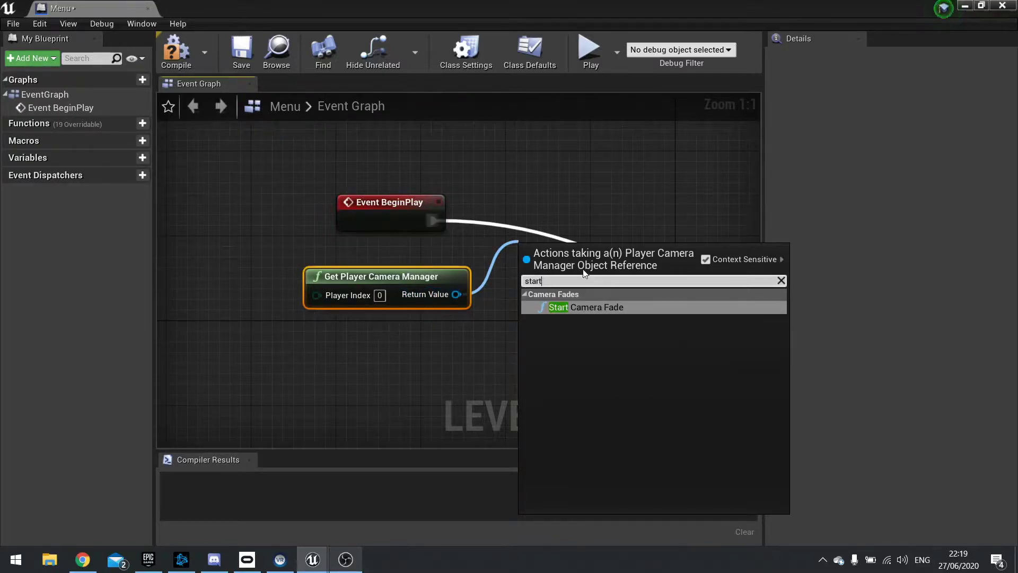
key(Return)
Chain Event BeginPlay through Start Camera Fade into Set View Target with Blend.
drag(529, 285, 434, 221)
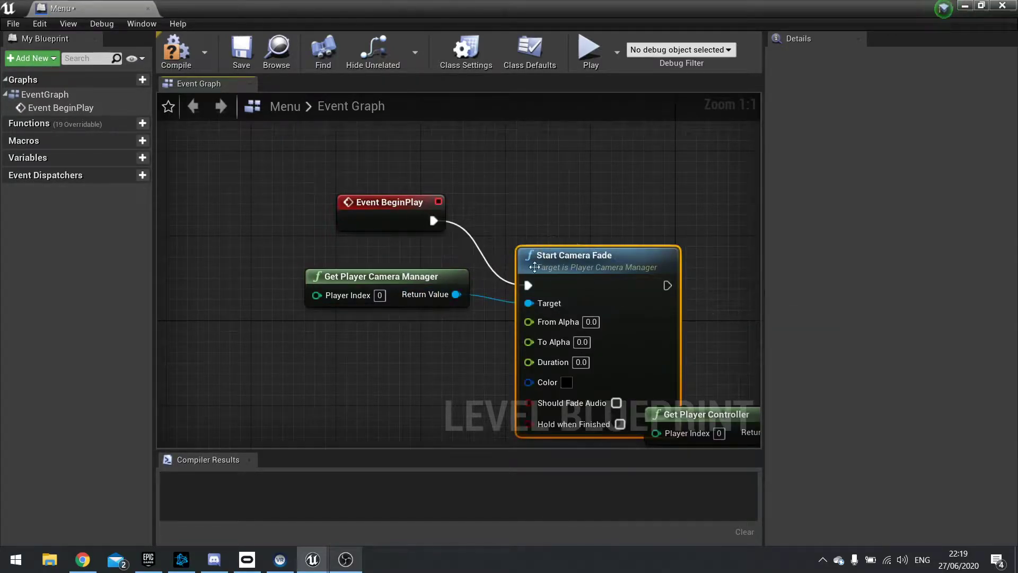
right_drag(552, 250, 403, 235)
drag(386, 215, 622, 299)
drag(366, 257, 366, 215)
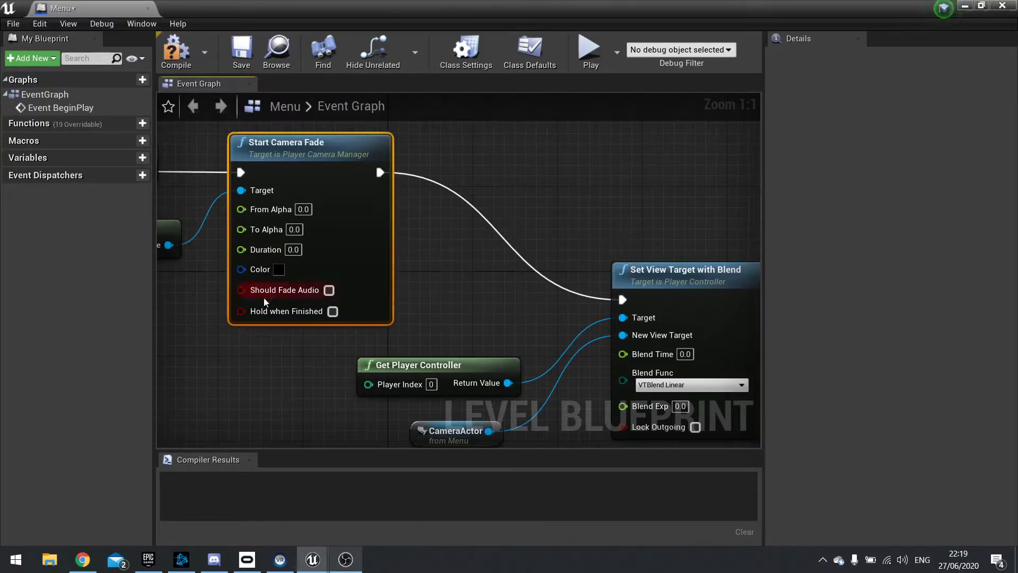
right_drag(265, 289, 453, 302)
Set the fade to From Alpha 1.0, To Alpha 0.0, Duration 0.2, both options on, and compile.
click(492, 221)
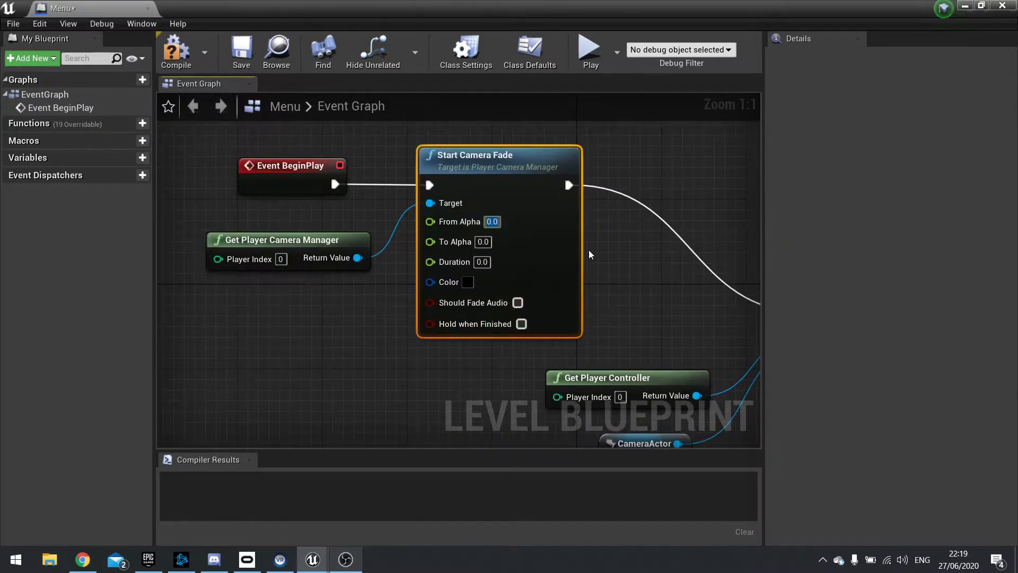
text(1)
click(482, 242)
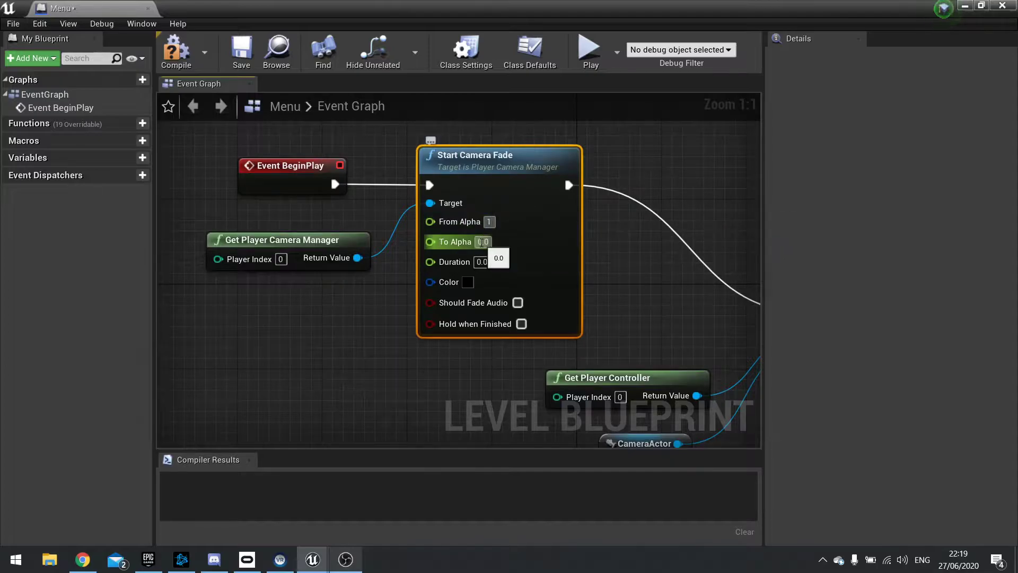
click(482, 262)
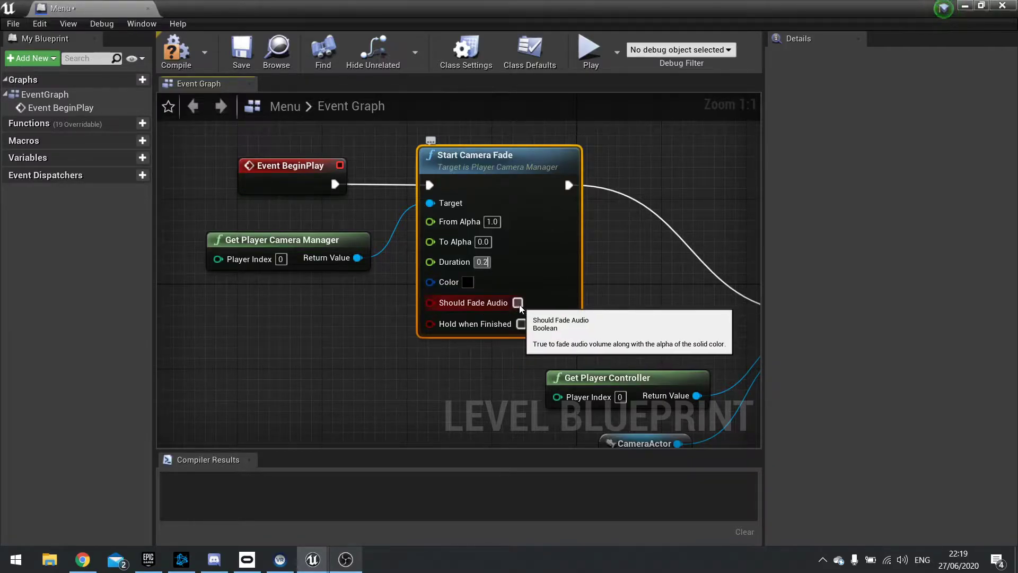
click(517, 302)
click(521, 324)
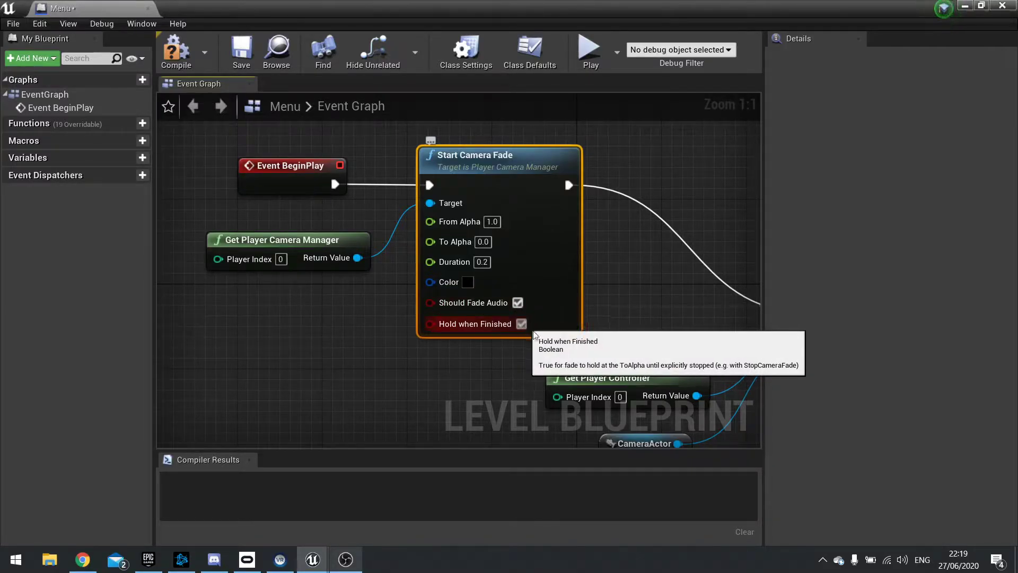
click(183, 50)
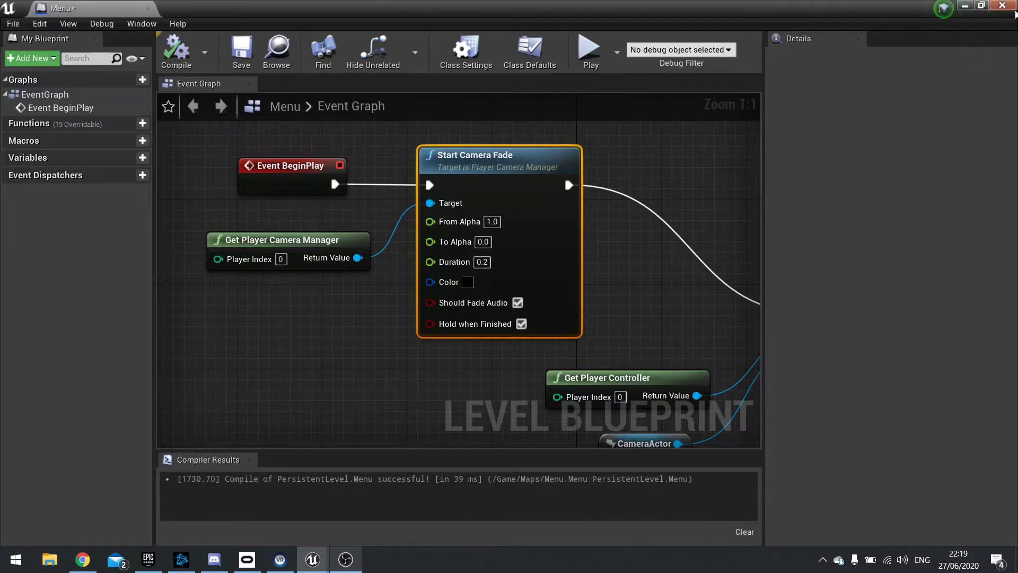
Close the Menu level blueprint and start a Play-In-Editor test.
click(998, 11)
click(741, 52)
click(761, 98)
click(642, 172)
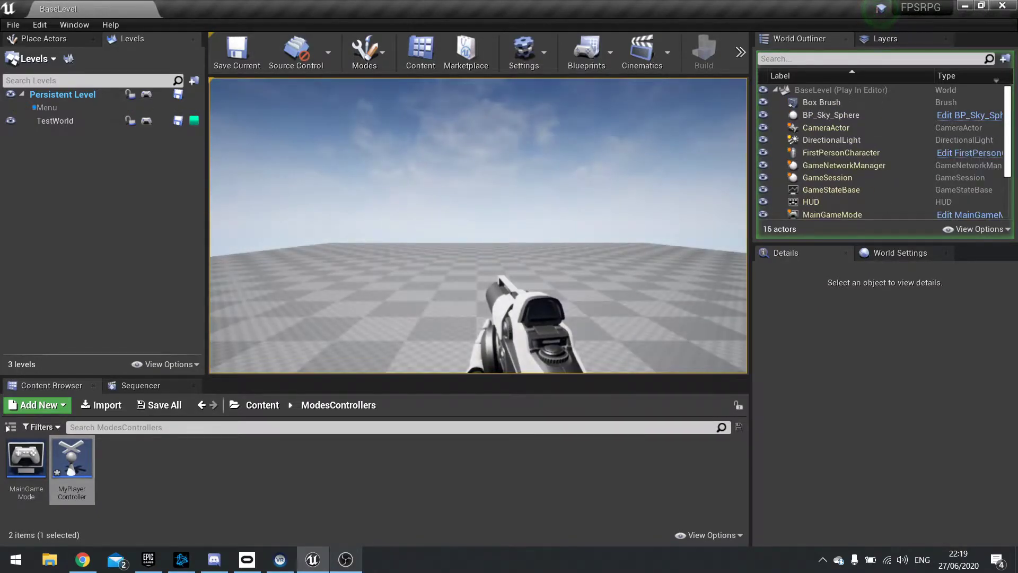
Stop the test play and bring up the Blueprints list to reach the TestWorld sub-level.
key(Escape)
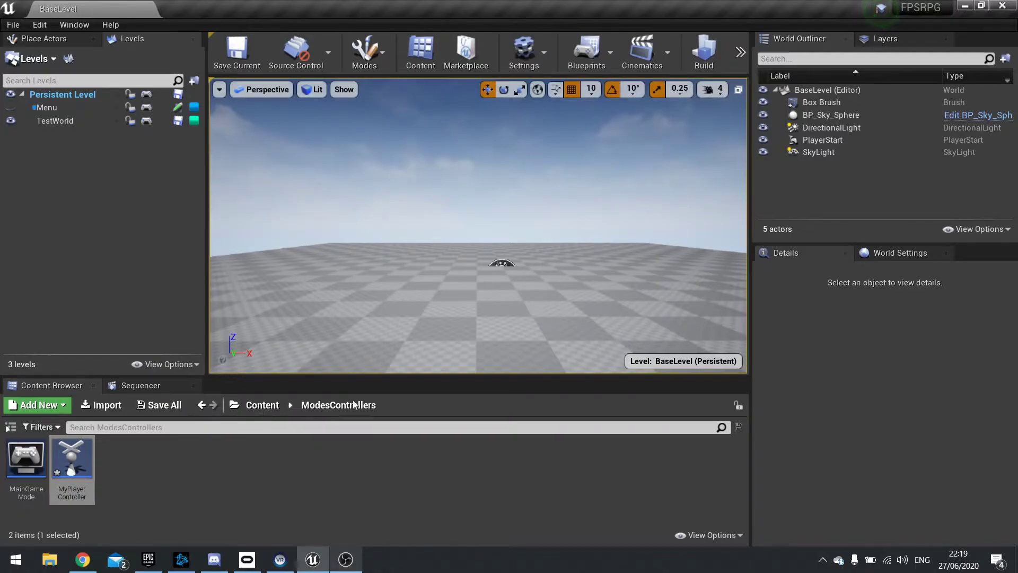
click(607, 65)
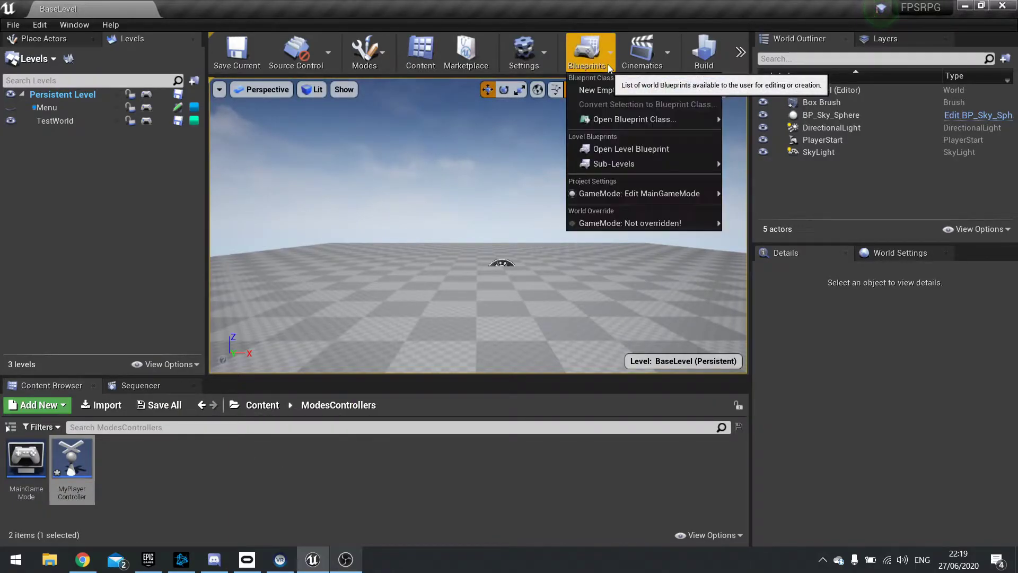
mouse_move(630, 168)
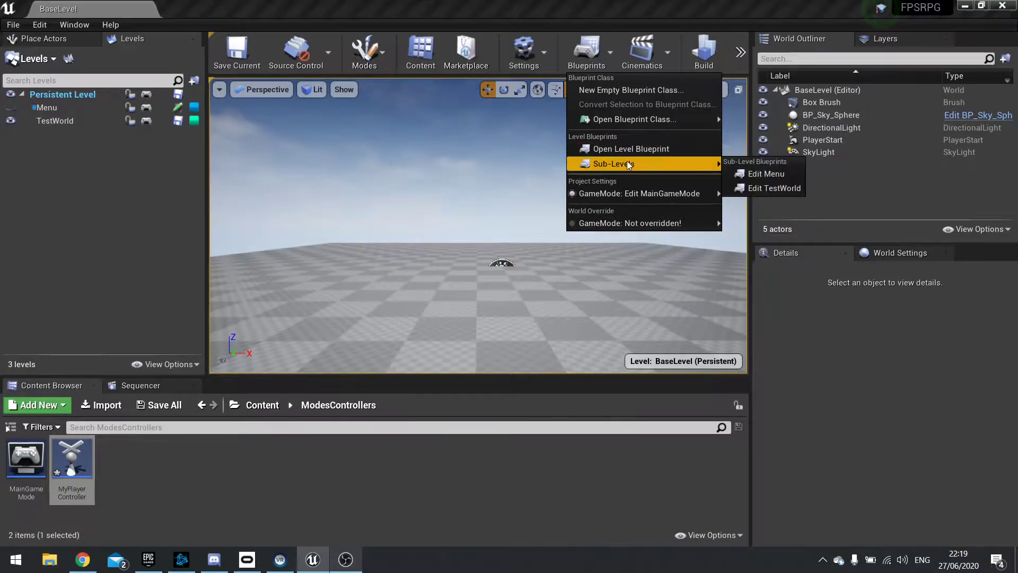
Open the TestWorld level blueprint and move Event BeginPlay about 200 px left.
click(758, 189)
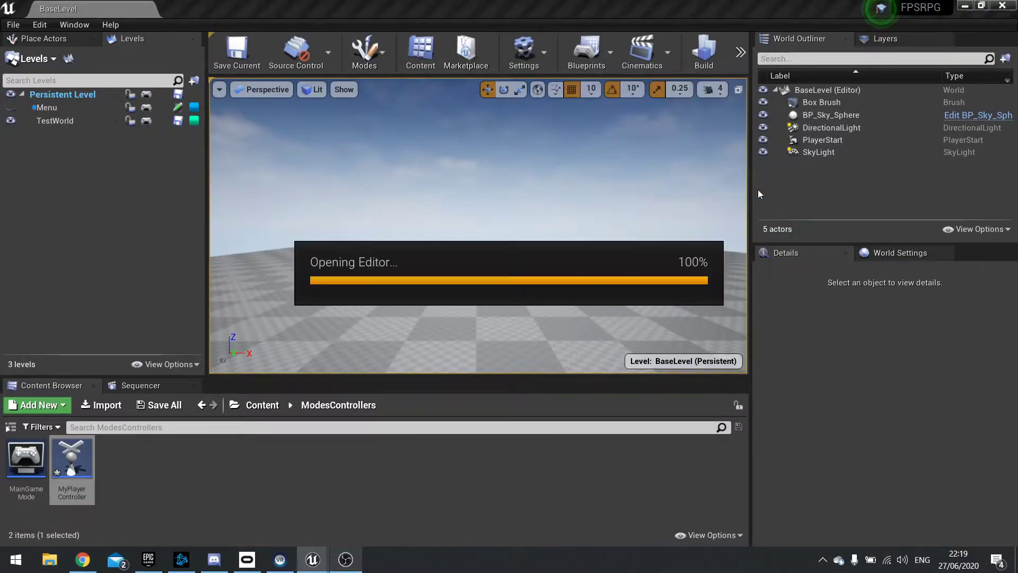
right_drag(526, 341, 514, 237)
drag(513, 236, 280, 137)
right_drag(359, 234, 369, 263)
drag(350, 222, 245, 209)
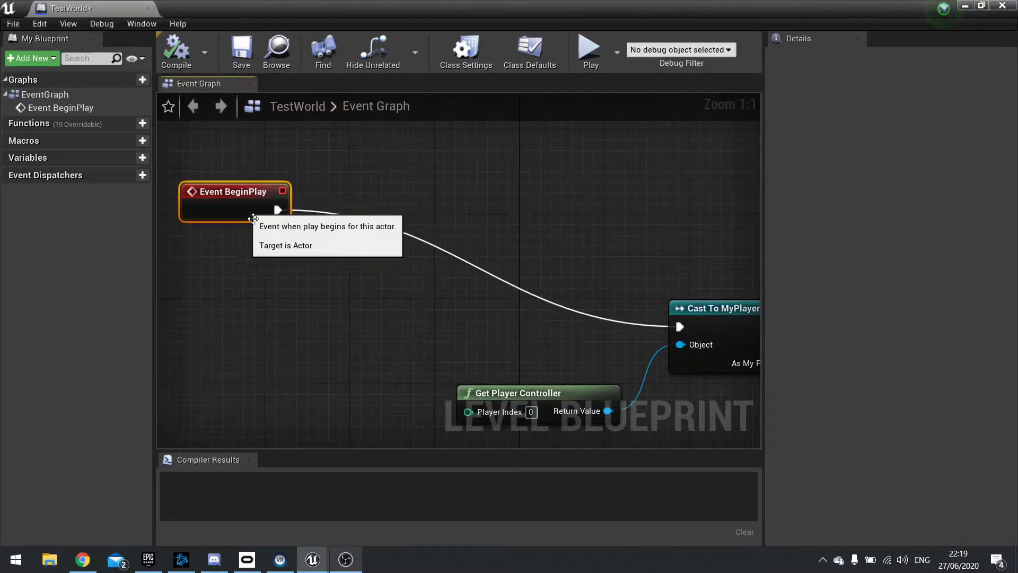
Add Get Player Camera Manager and a Start Camera Fade node driven by it.
right_click(253, 276)
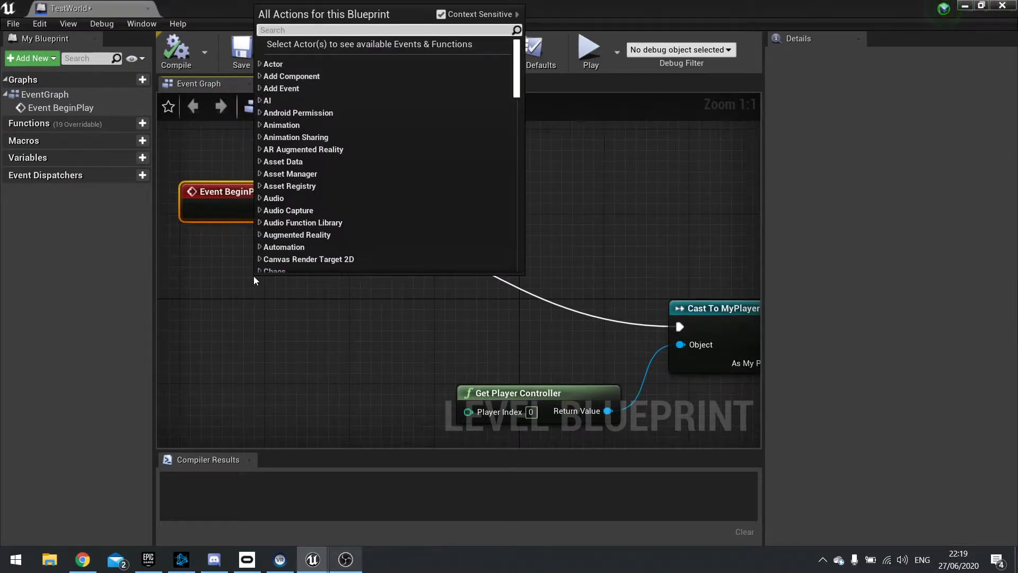
text(get p)
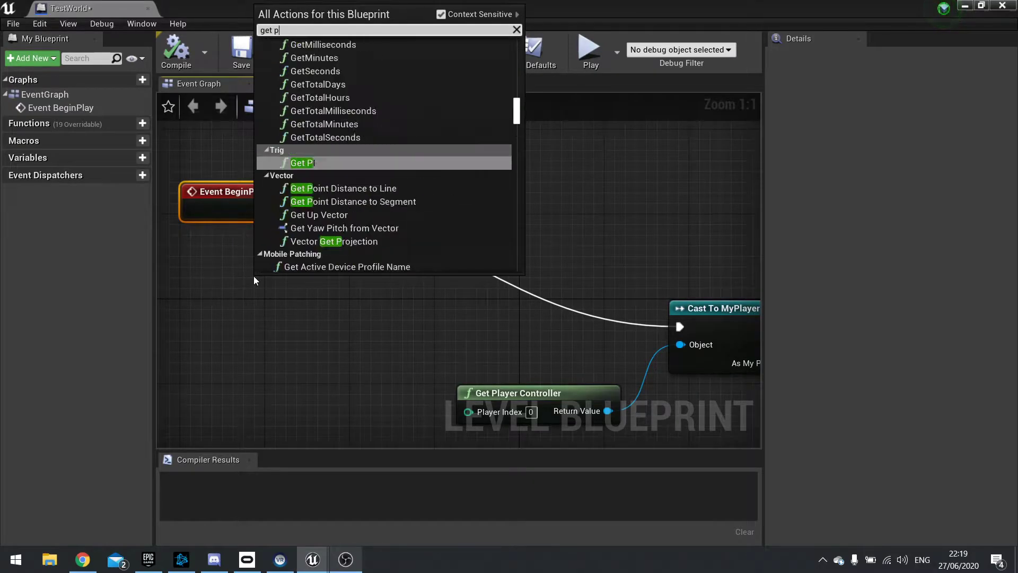
text(layer came)
key(Return)
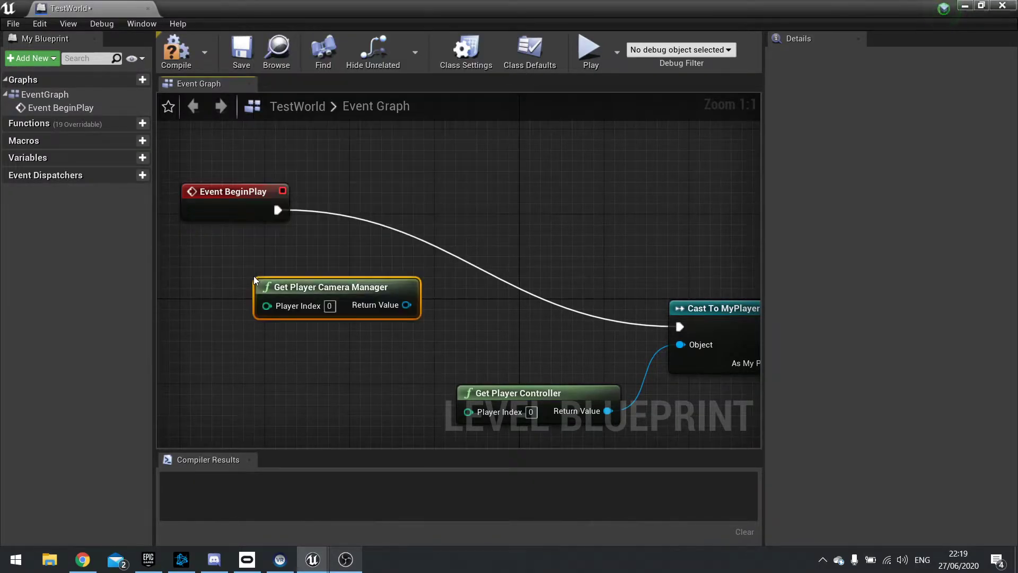
drag(407, 321, 277, 210)
text(start)
key(Return)
Wire BeginPlay through Start Camera Fade into the cast and tidy the nodes.
drag(554, 221, 679, 326)
drag(537, 295, 527, 285)
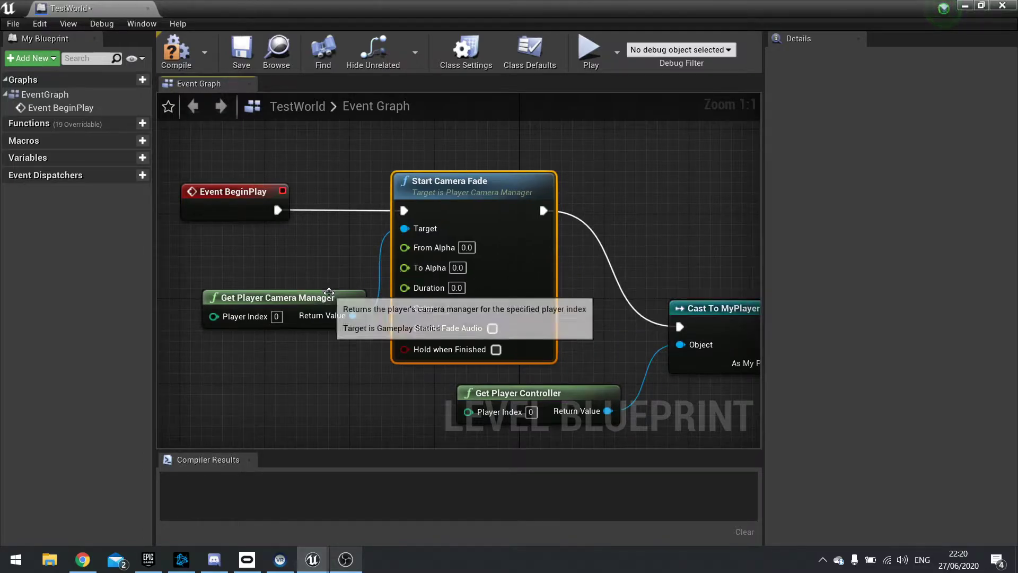
drag(334, 303, 271, 281)
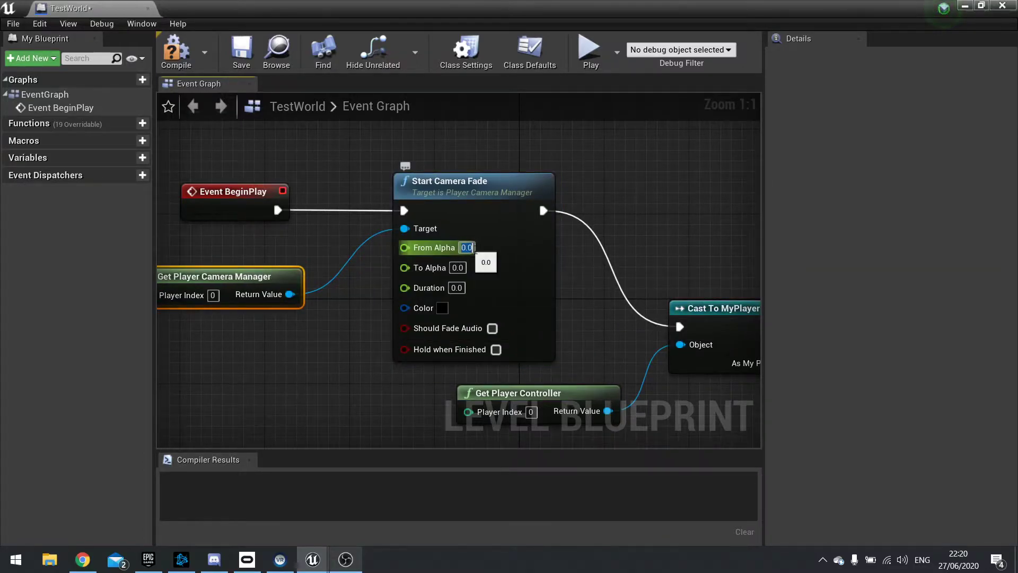
right_drag(472, 331, 505, 300)
Set the fade to From Alpha 1.0, To Alpha 0.0, Duration 0.2, with both checkboxes ticked.
click(501, 218)
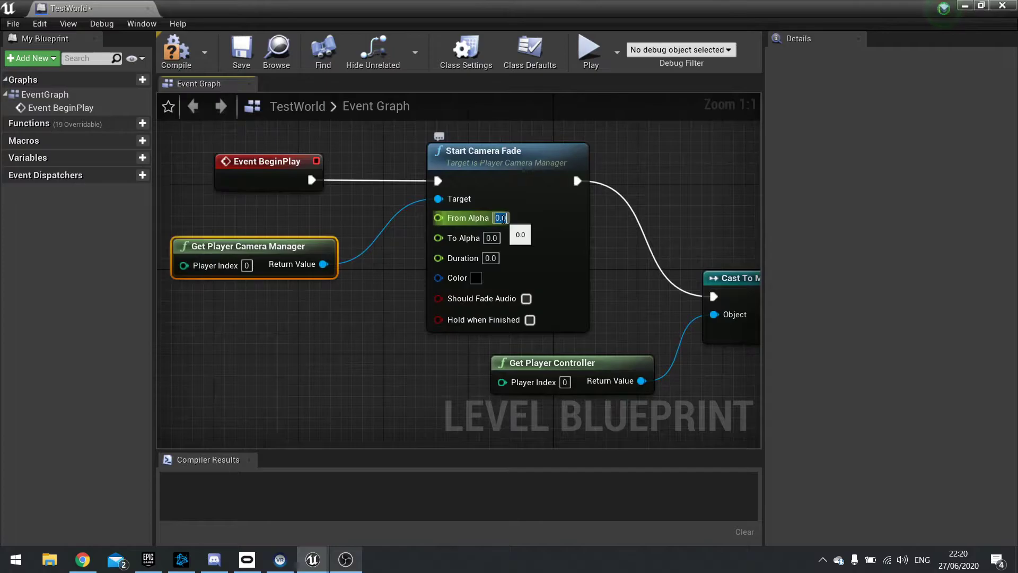
key(Tab)
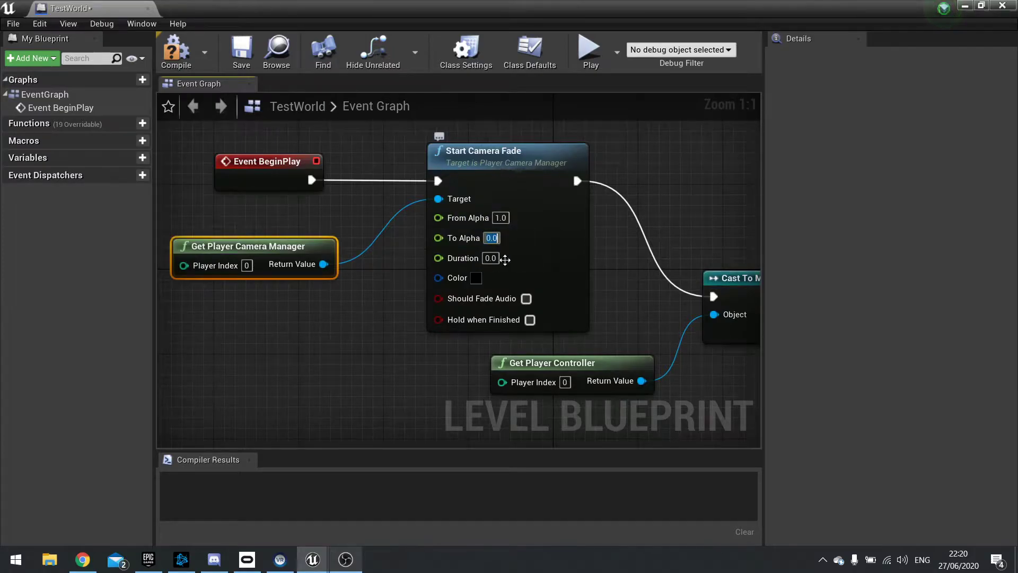
key(Tab)
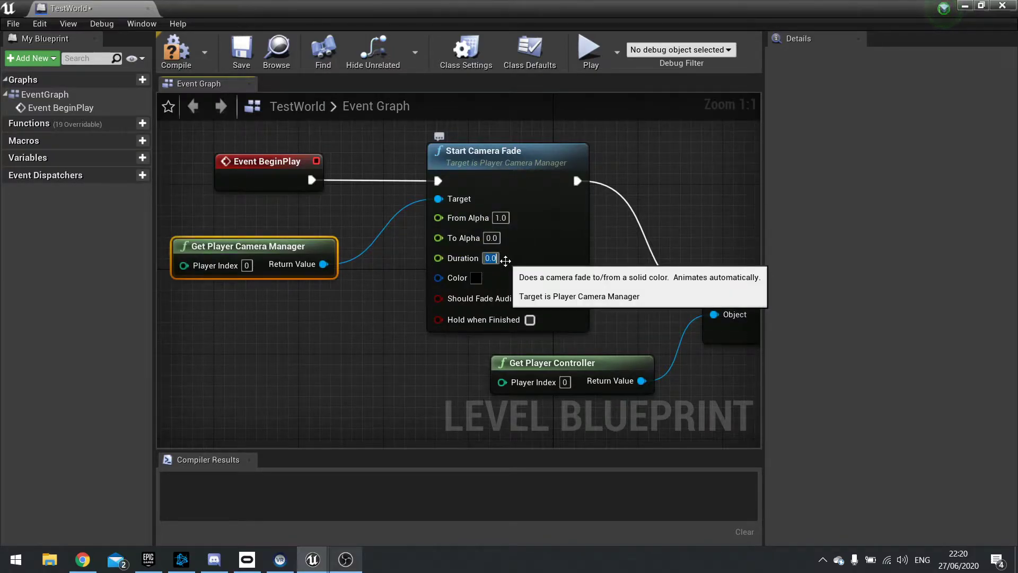
text(0.2)
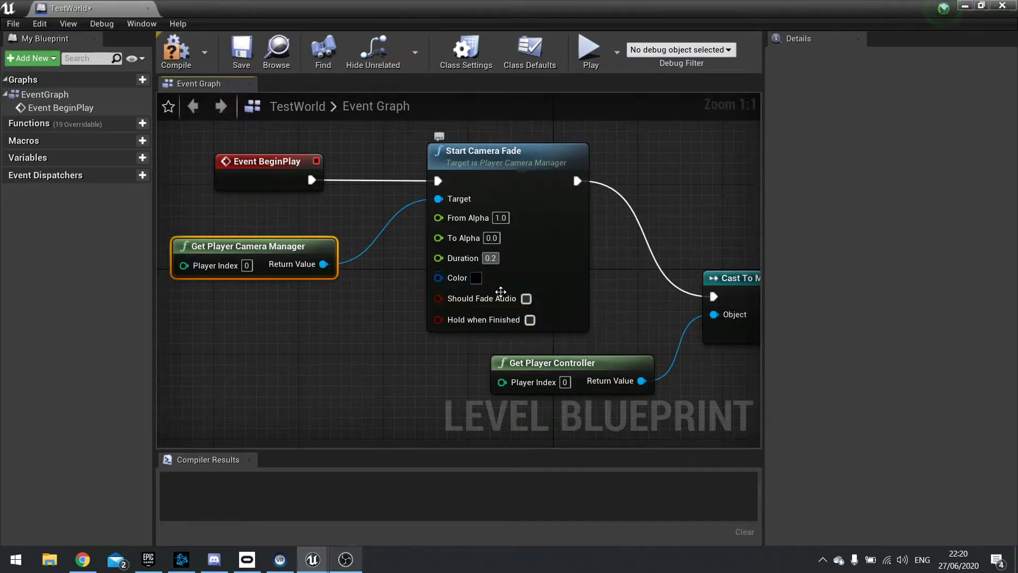
click(526, 298)
click(529, 320)
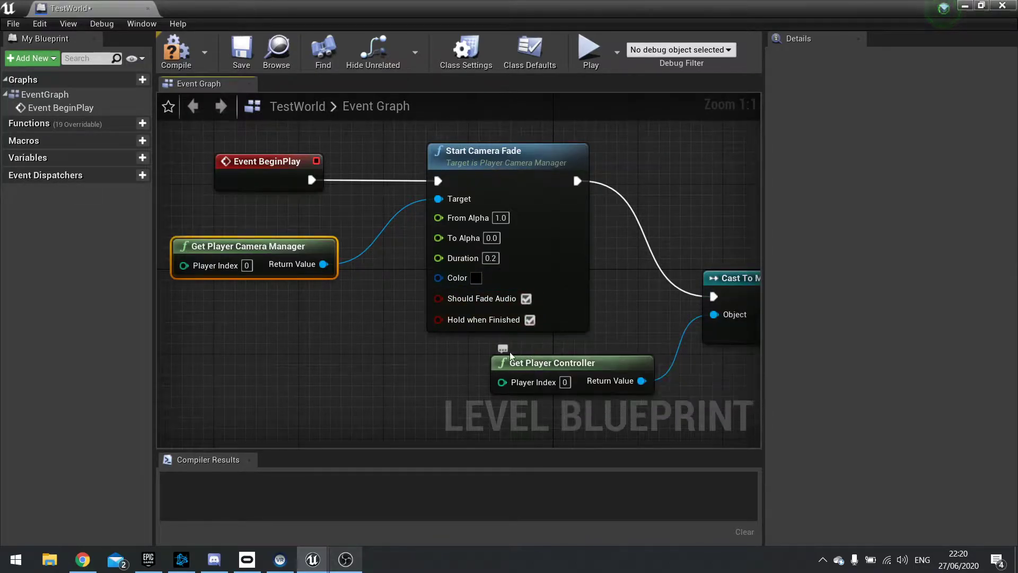
Move both fade nodes 100 px left, compile the TestWorld blueprint and close it.
ctrl+click(491, 198)
drag(491, 198, 438, 198)
click(564, 225)
click(175, 52)
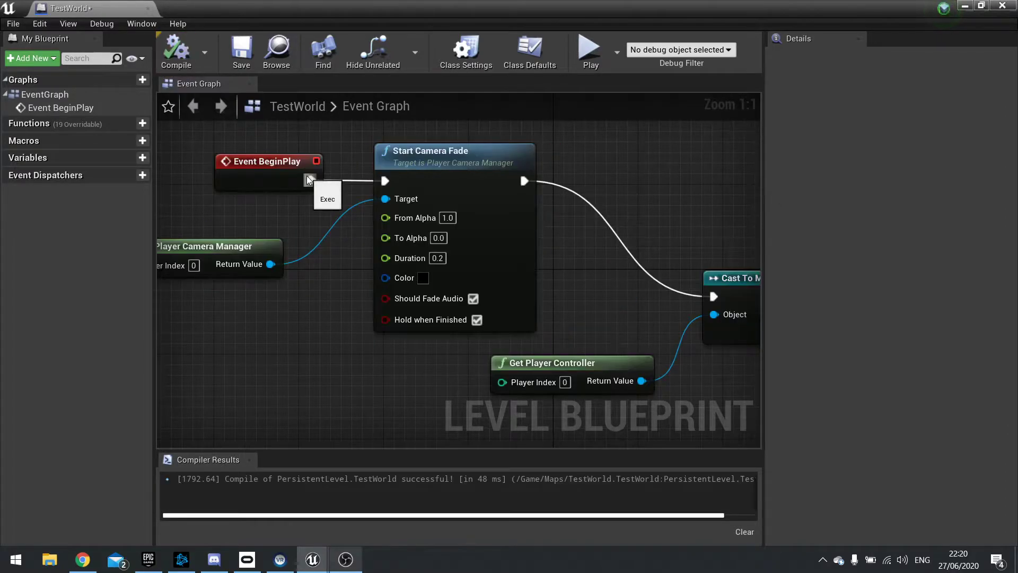
click(1011, 8)
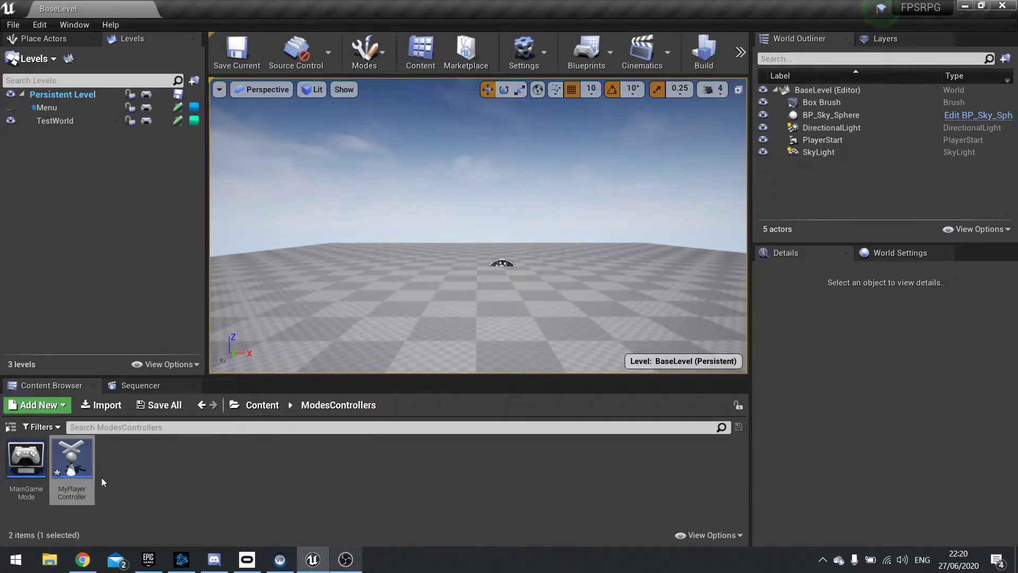
Open MyPlayerController and select the camera manager, fade and Delay nodes.
double_click(74, 466)
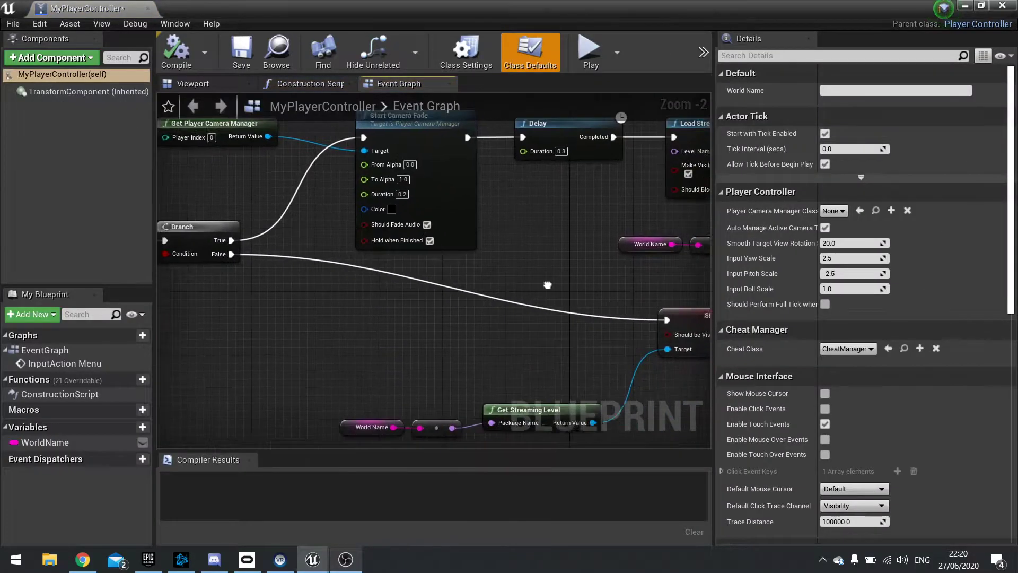
right_drag(547, 285, 633, 329)
right_drag(410, 295, 328, 239)
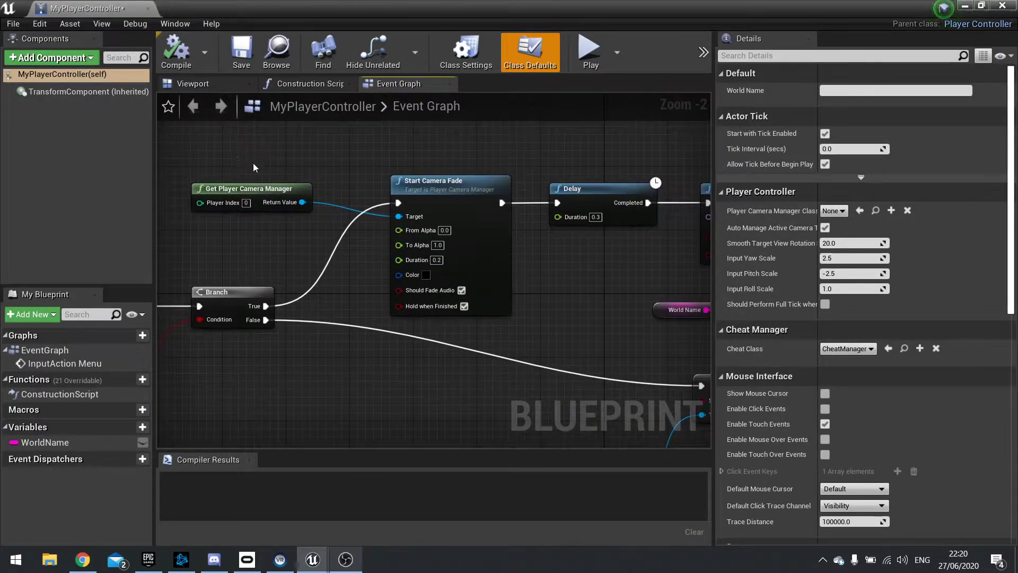
drag(253, 167, 584, 266)
right_drag(584, 266, 556, 253)
Duplicate those nodes with Ctrl+W for the False branch and wire the new Delay to SET.
key(ctrl+w)
drag(594, 268, 241, 203)
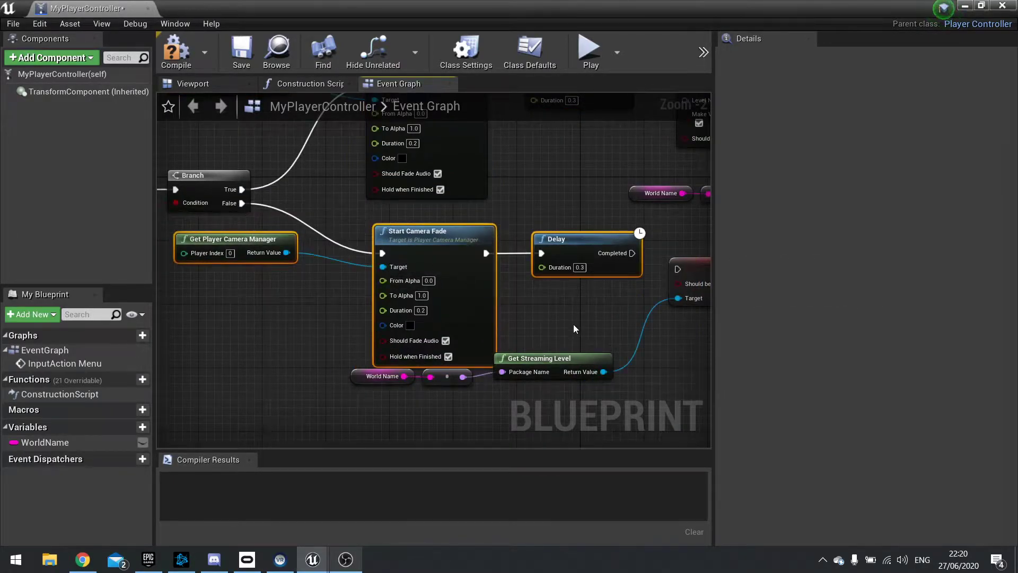
right_drag(574, 325, 378, 308)
drag(481, 253, 479, 251)
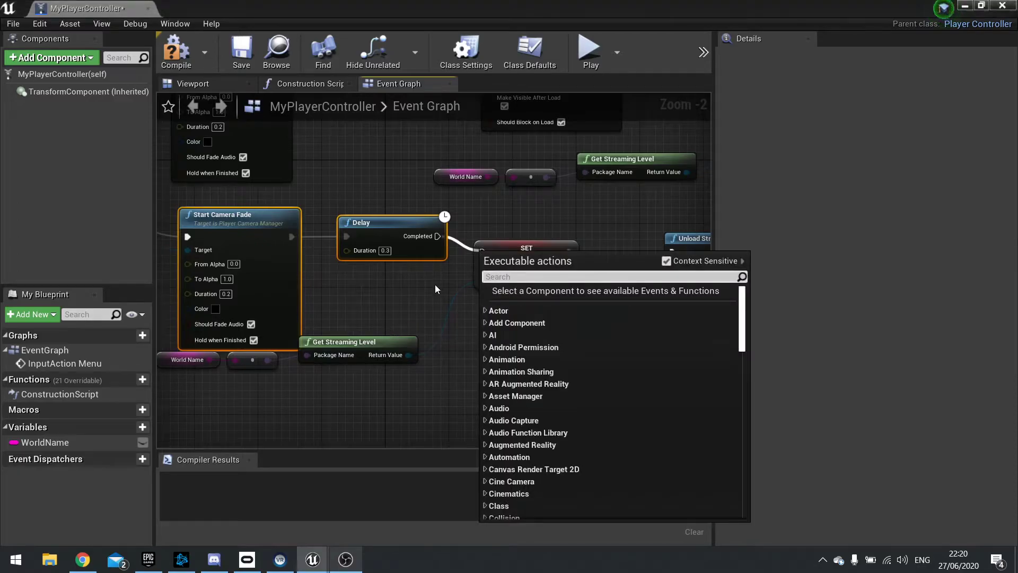
click(443, 236)
Frame InputAction Menu and Branch and select them along with the visibility nodes.
right_drag(457, 283, 571, 233)
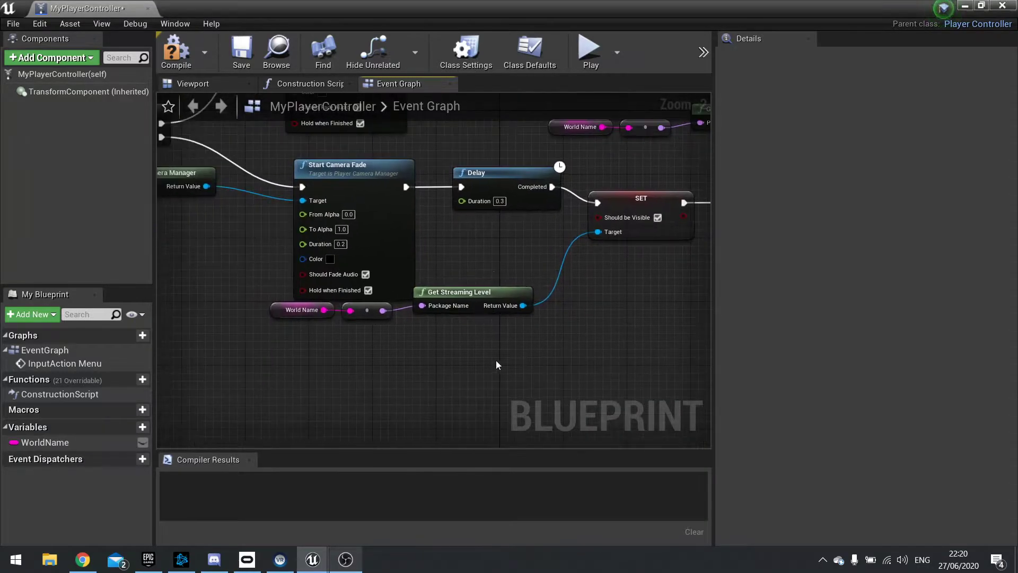
drag(301, 316, 301, 313)
right_drag(228, 220, 555, 355)
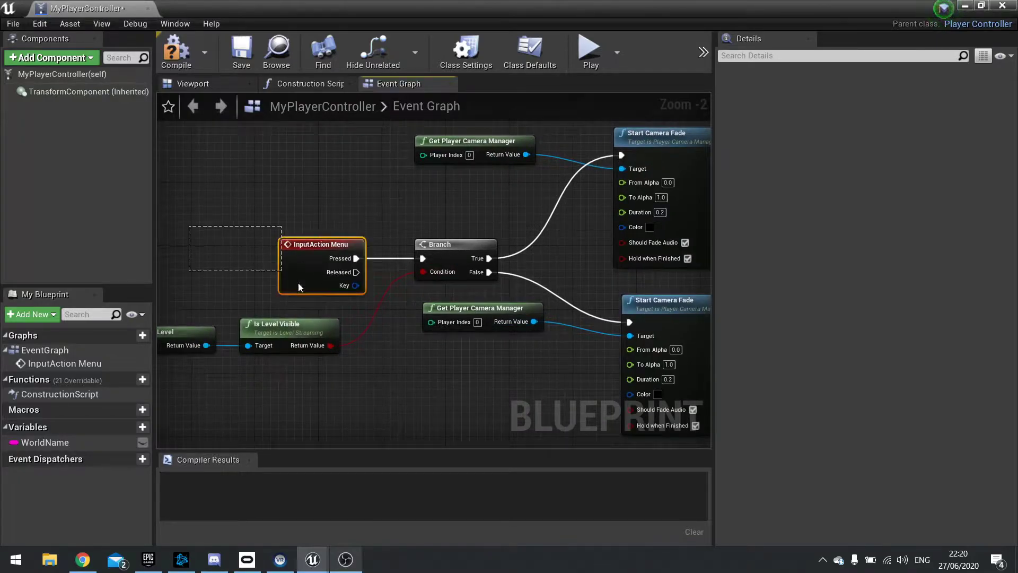
drag(299, 287, 313, 332)
ctrl+click(427, 244)
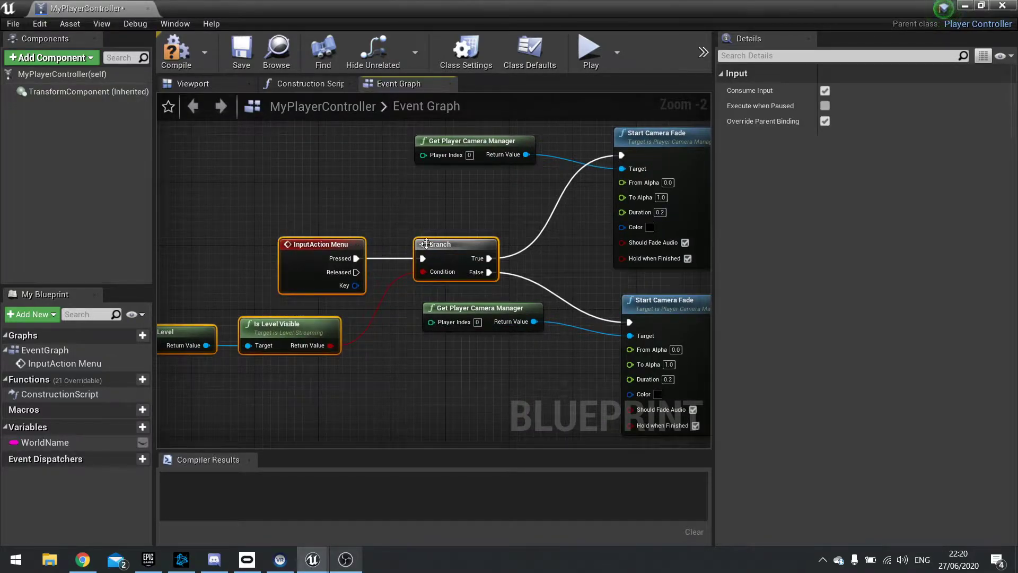
click(509, 262)
Rearrange World Name, Get Streaming Level and Is Level Visible, then straighten them into one row with Q.
right_drag(434, 311, 629, 281)
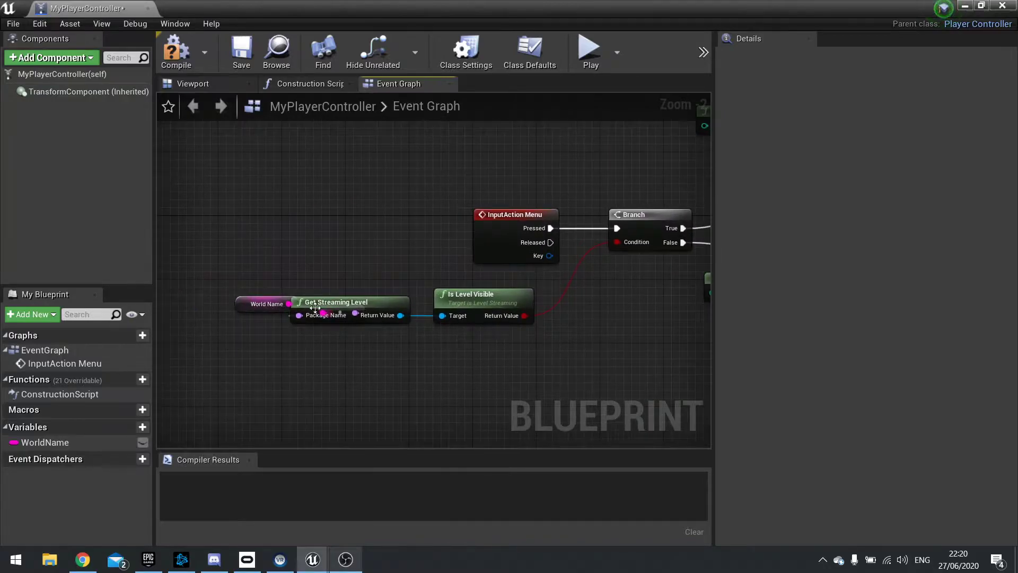
drag(260, 304, 191, 303)
drag(350, 302, 376, 263)
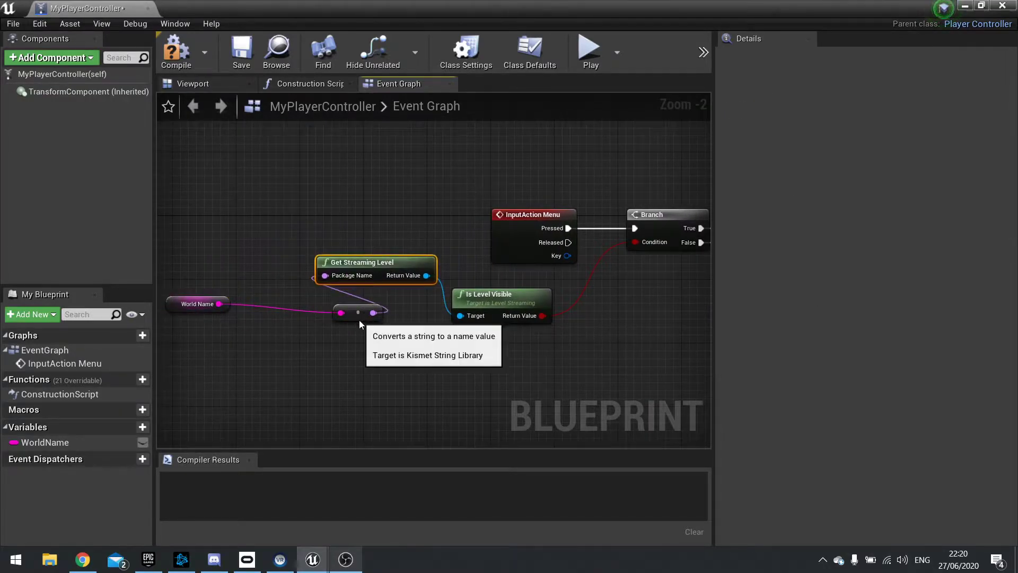
drag(360, 323, 232, 276)
drag(386, 267, 384, 300)
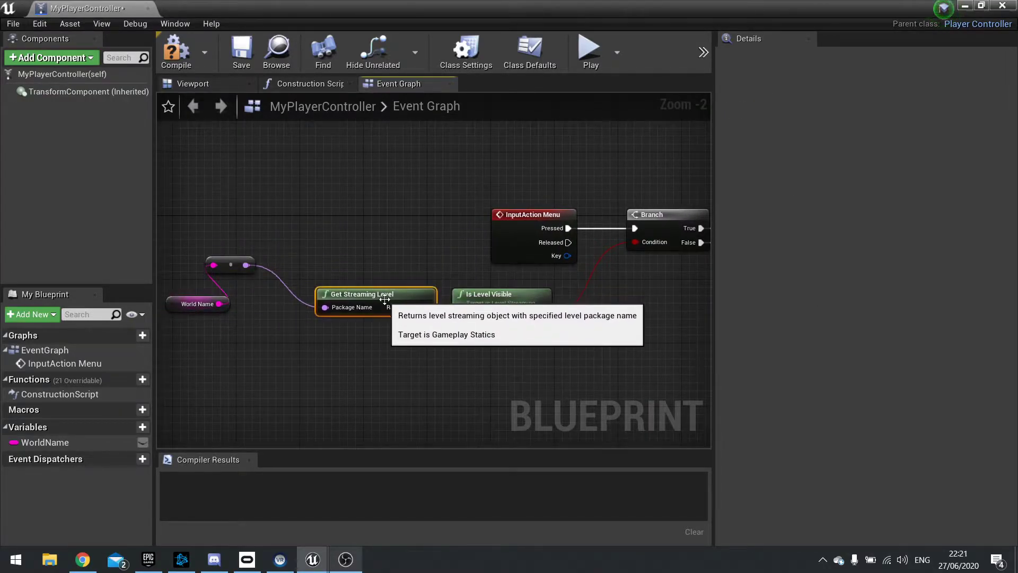
right_drag(384, 300, 477, 346)
drag(584, 366, 217, 256)
key(q)
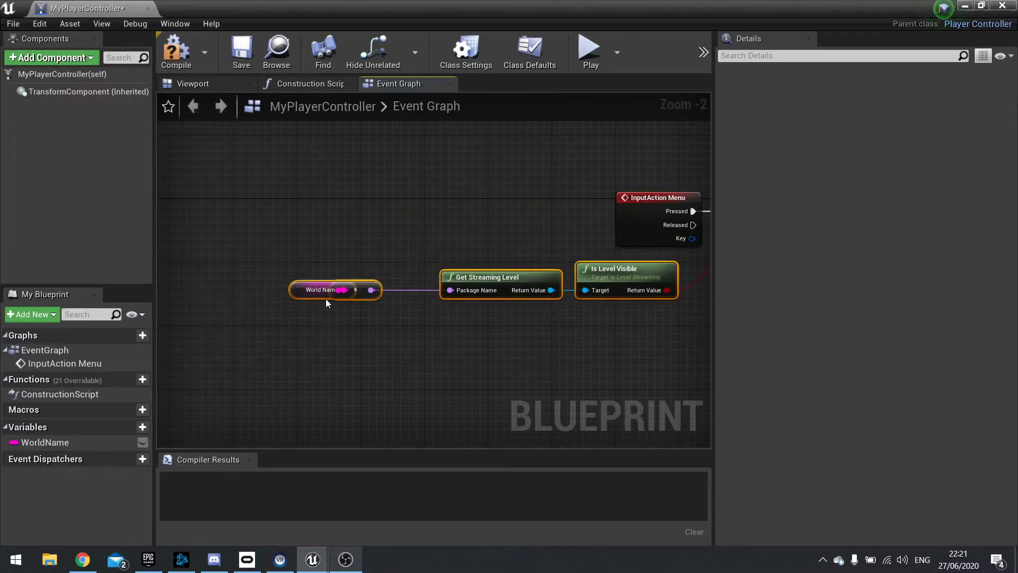
Review the fade, Delay and stream-level nodes, then compile the player controller.
click(297, 288)
right_drag(443, 338, 128, 328)
right_drag(696, 313, 481, 310)
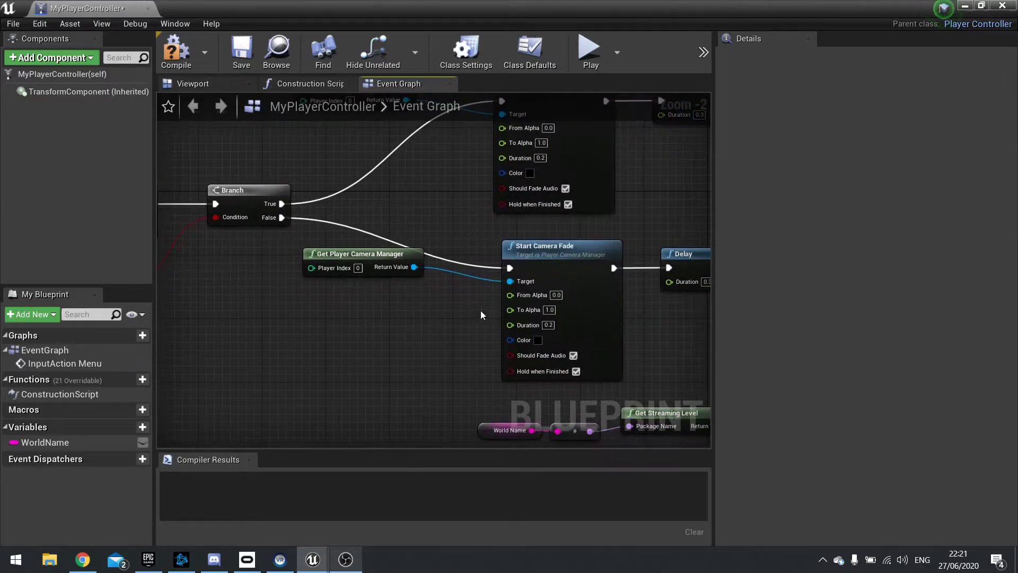
right_drag(536, 332, 423, 337)
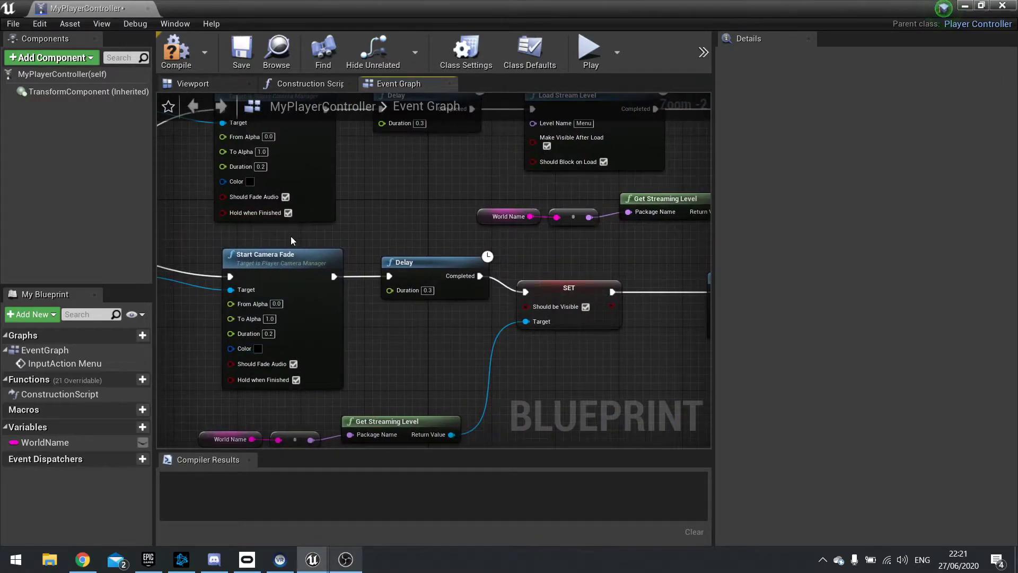
right_drag(291, 236, 357, 302)
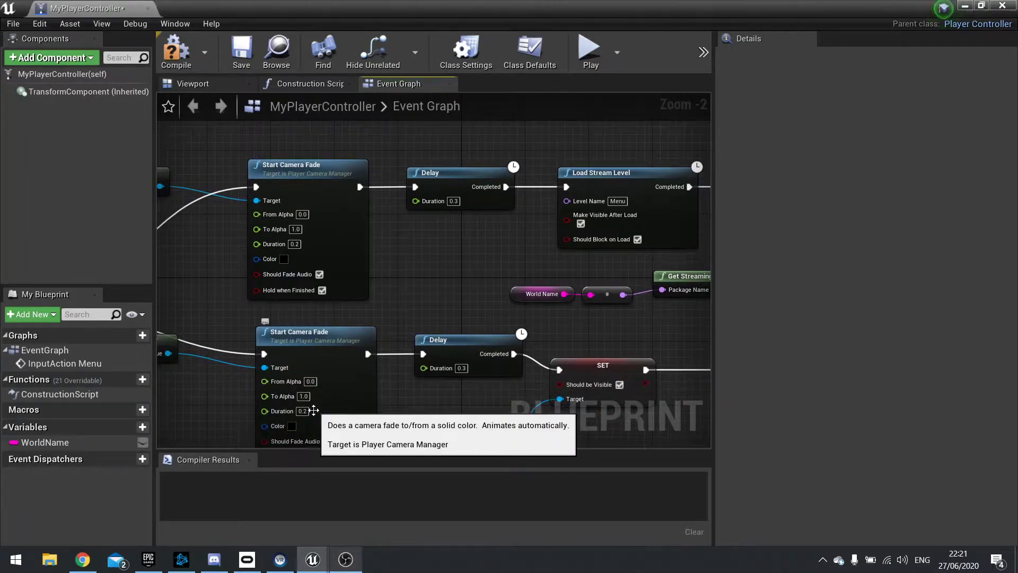
right_drag(310, 416, 333, 315)
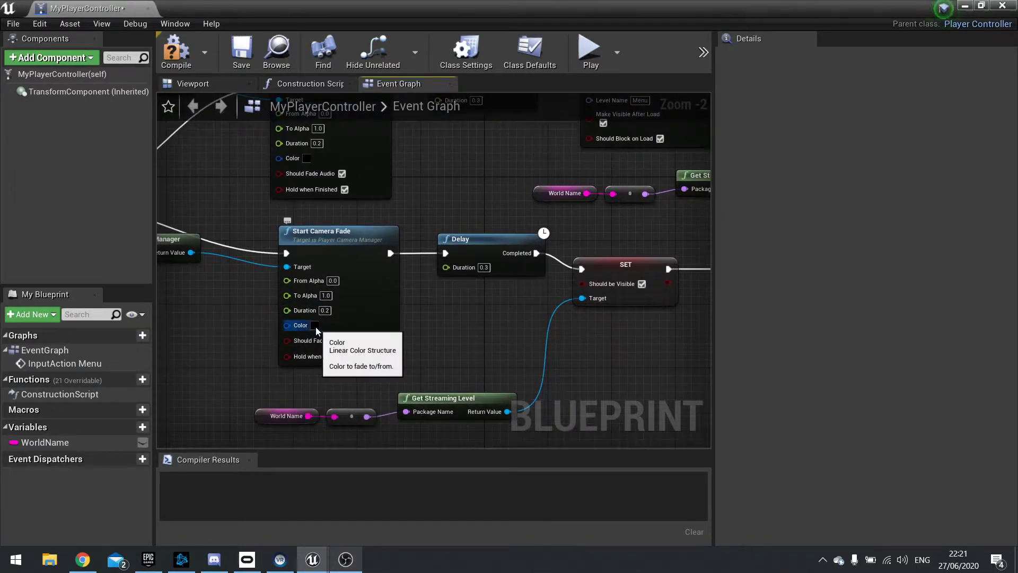
right_drag(651, 313, 365, 308)
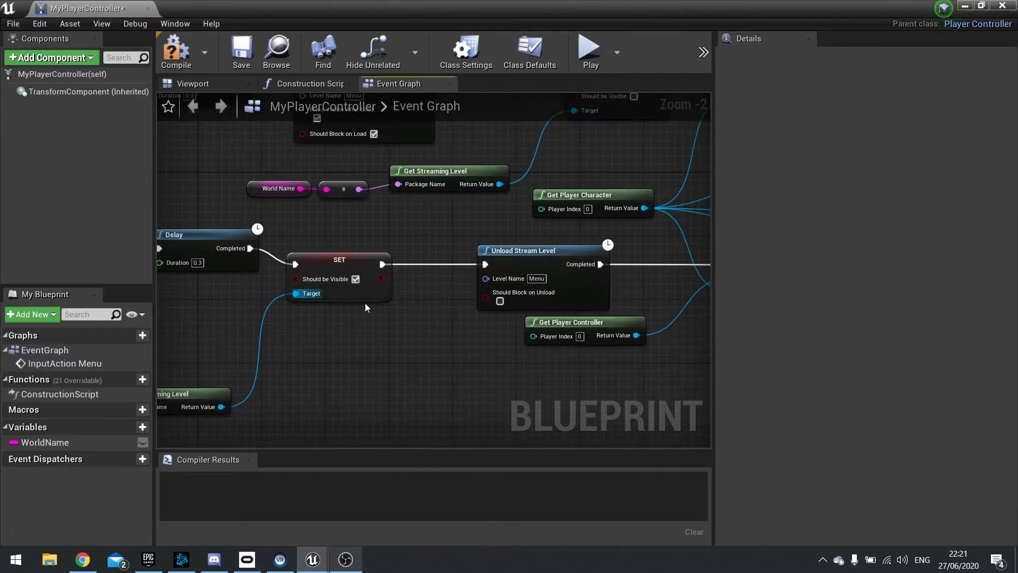
click(176, 50)
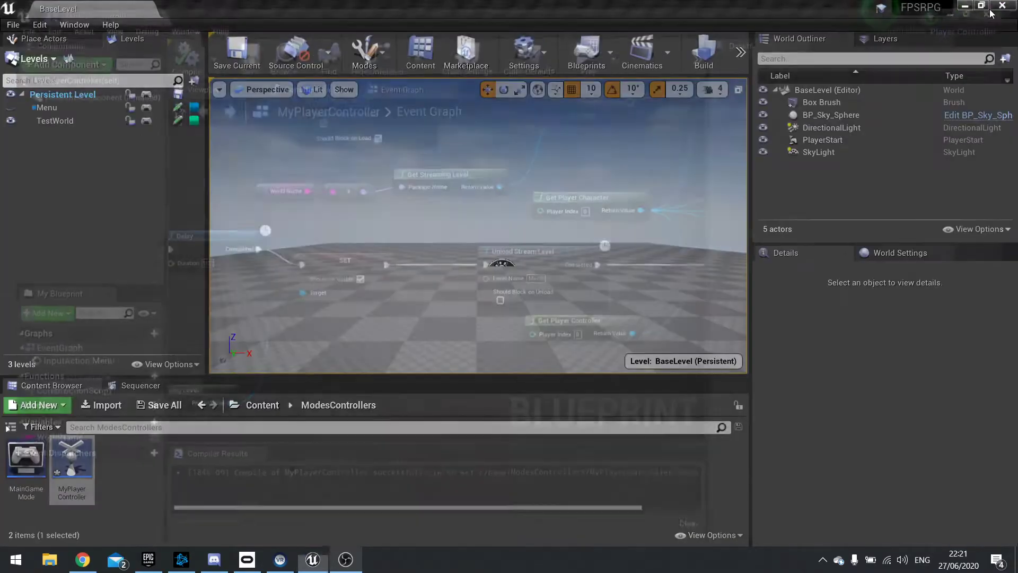
Close the blueprint editor, play-test BaseLevel in the editor, and stop with Escape.
click(1002, 6)
click(740, 52)
click(753, 129)
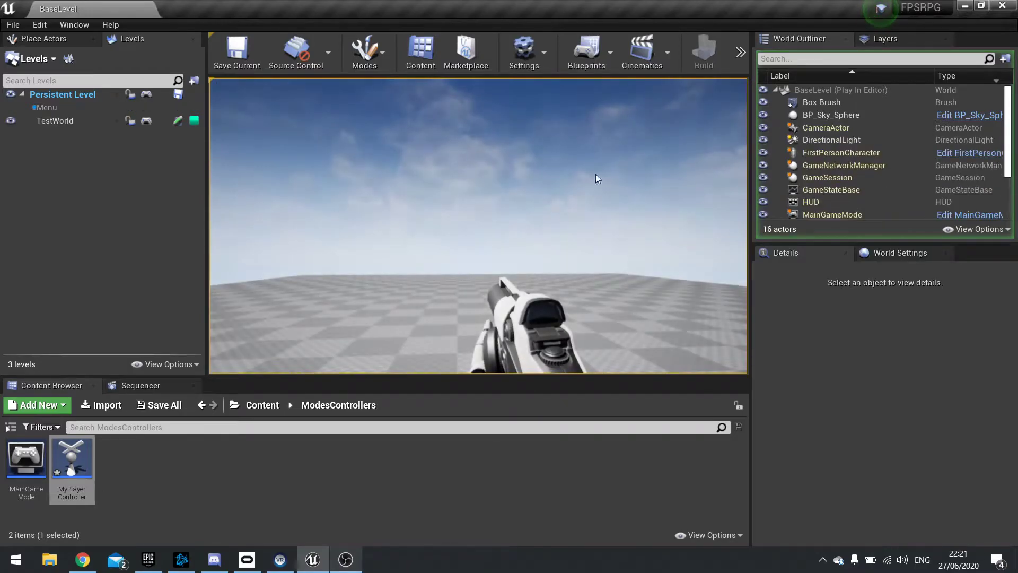
key(Escape)
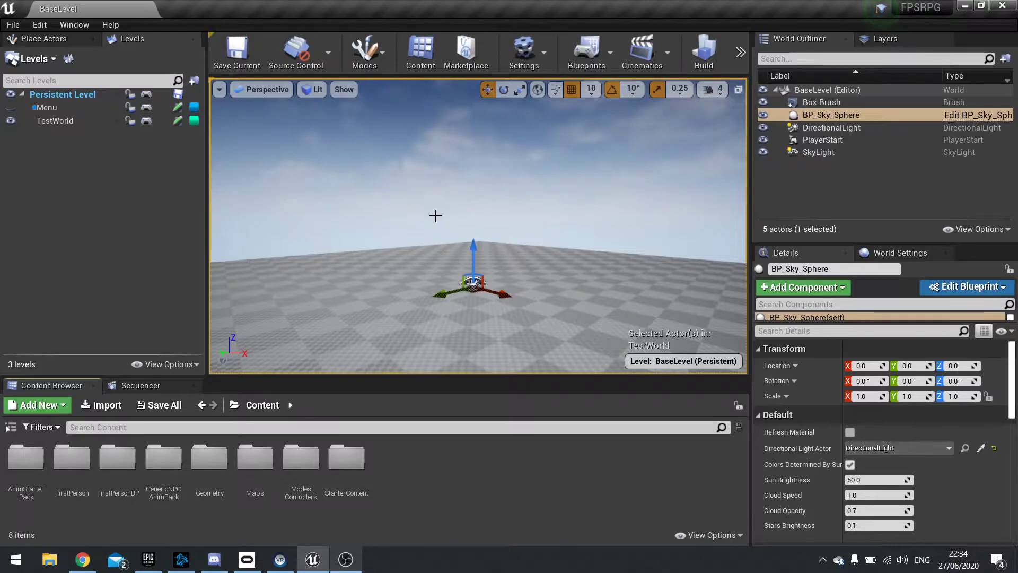
Create a folder named UI in Content and open it.
right_click(432, 477)
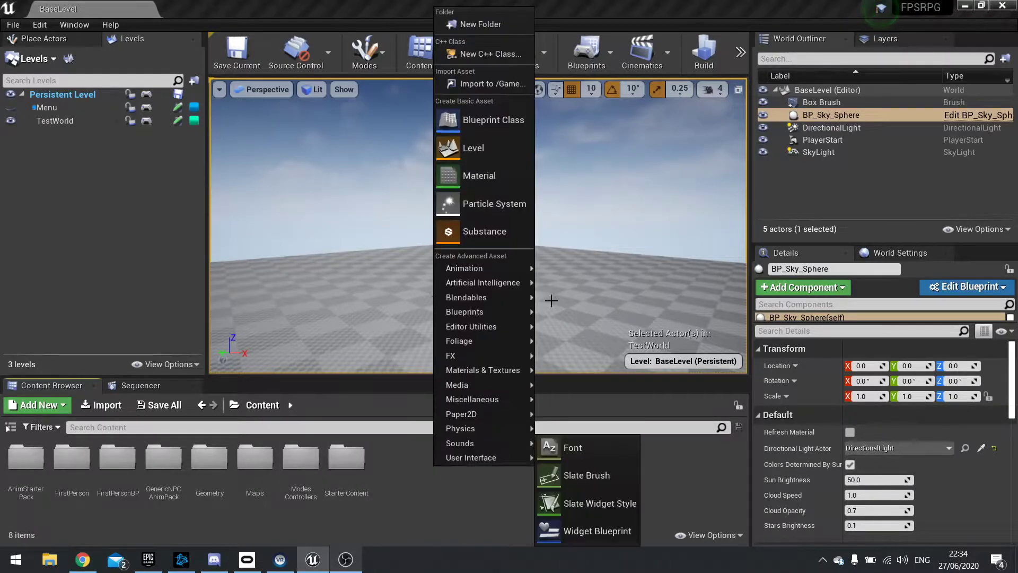
click(489, 25)
text(UI)
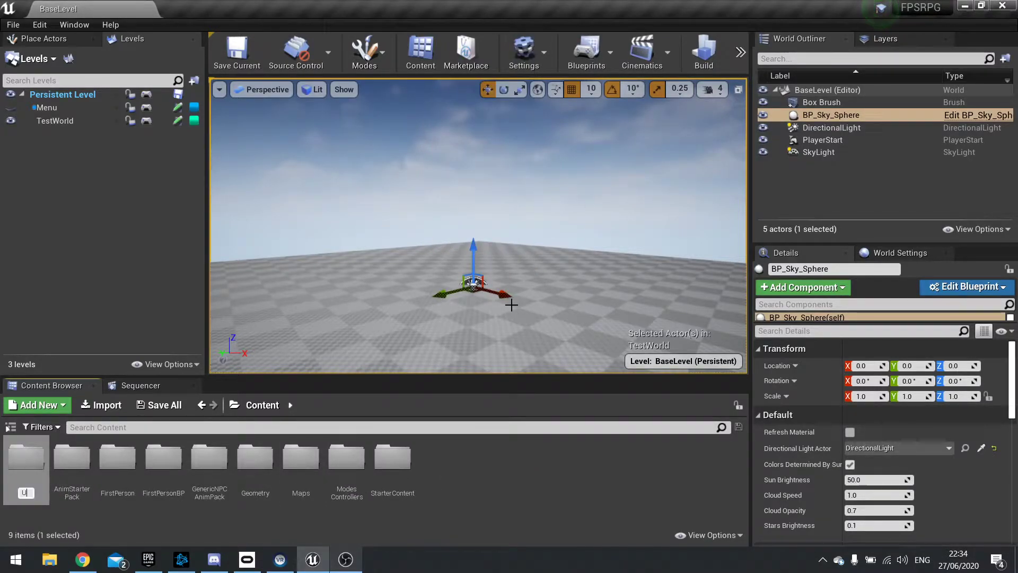
key(Return)
double_click(393, 461)
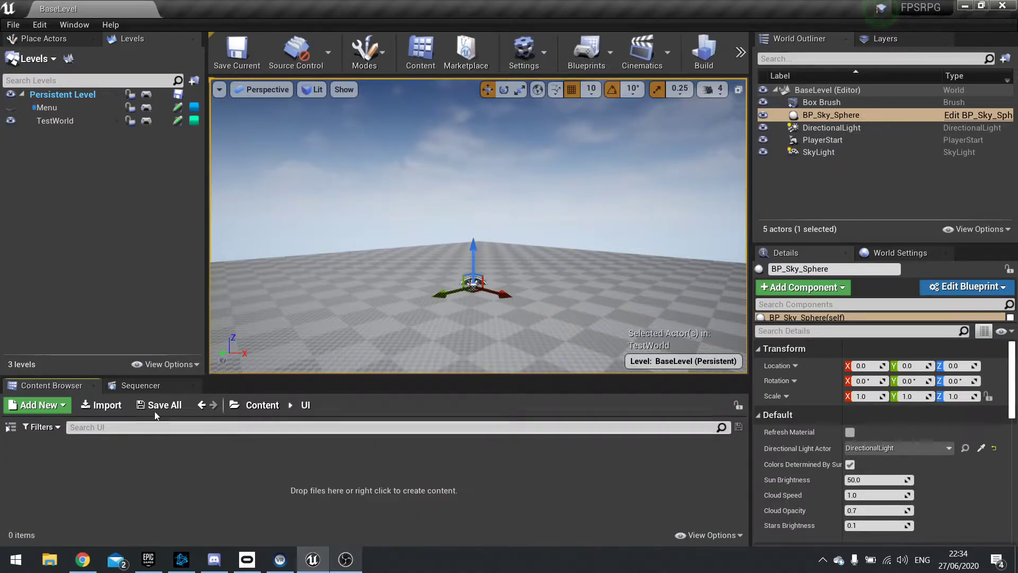
Create a Menu subfolder inside UI and open it.
click(38, 405)
click(135, 72)
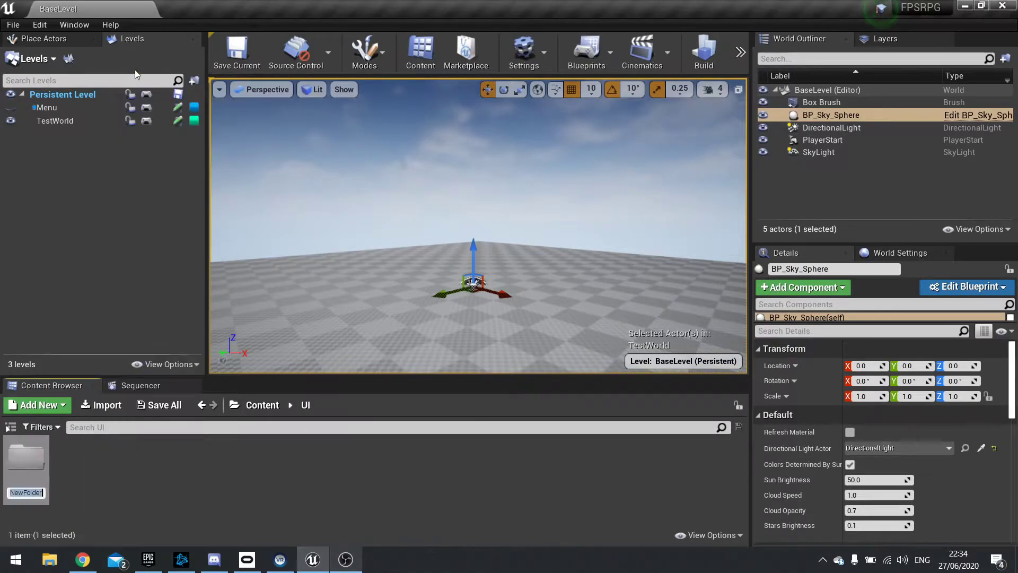
text(Menu)
key(Return)
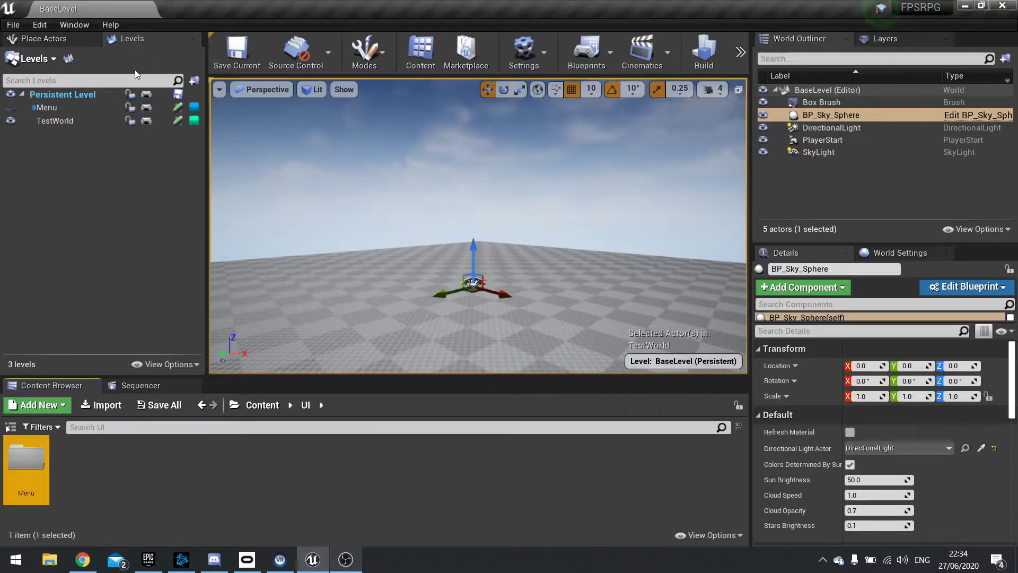
double_click(25, 472)
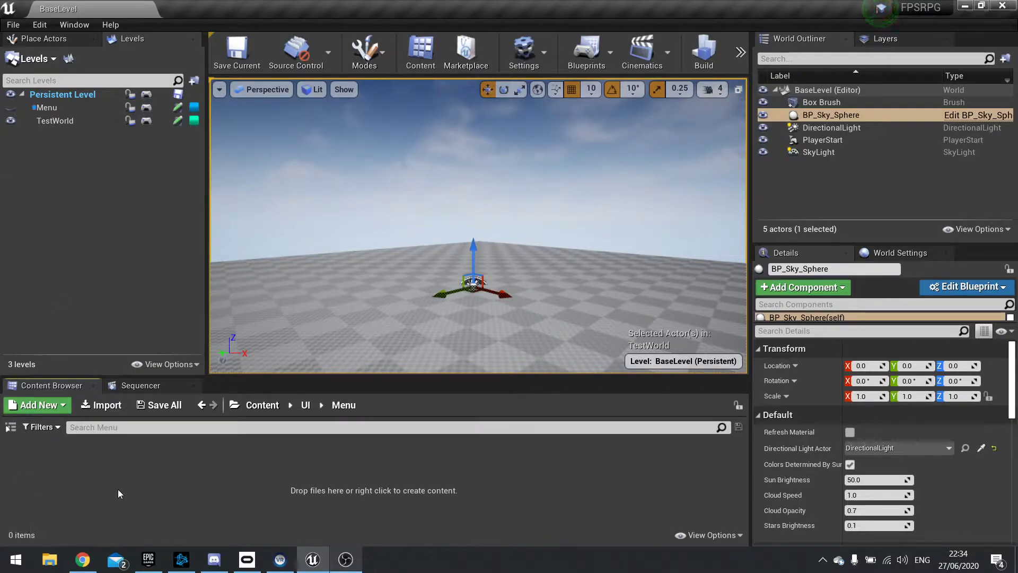
Create a Widget Blueprint named PlayerMenu_UI in Menu and open it.
right_click(109, 471)
mouse_move(199, 462)
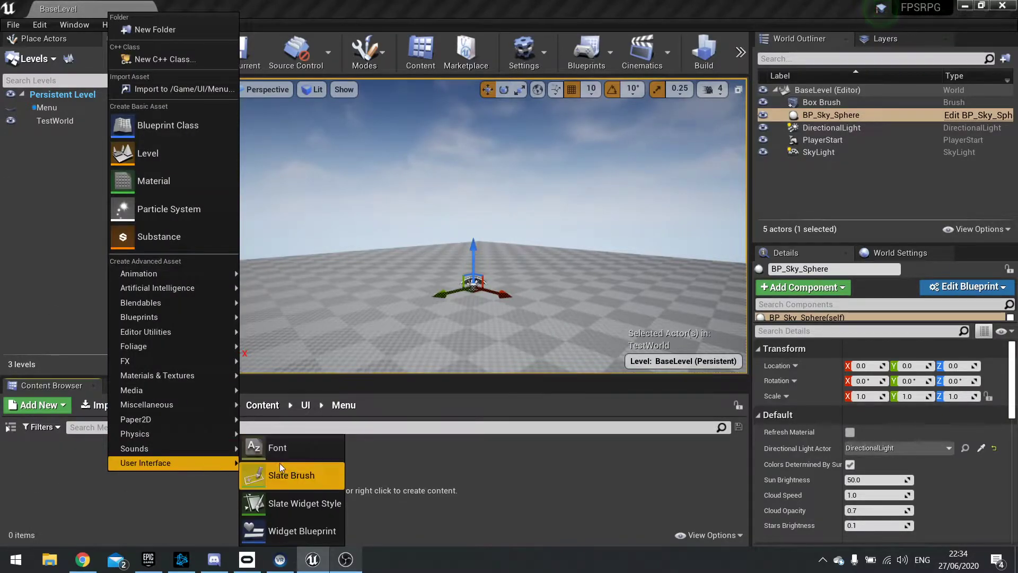
click(299, 530)
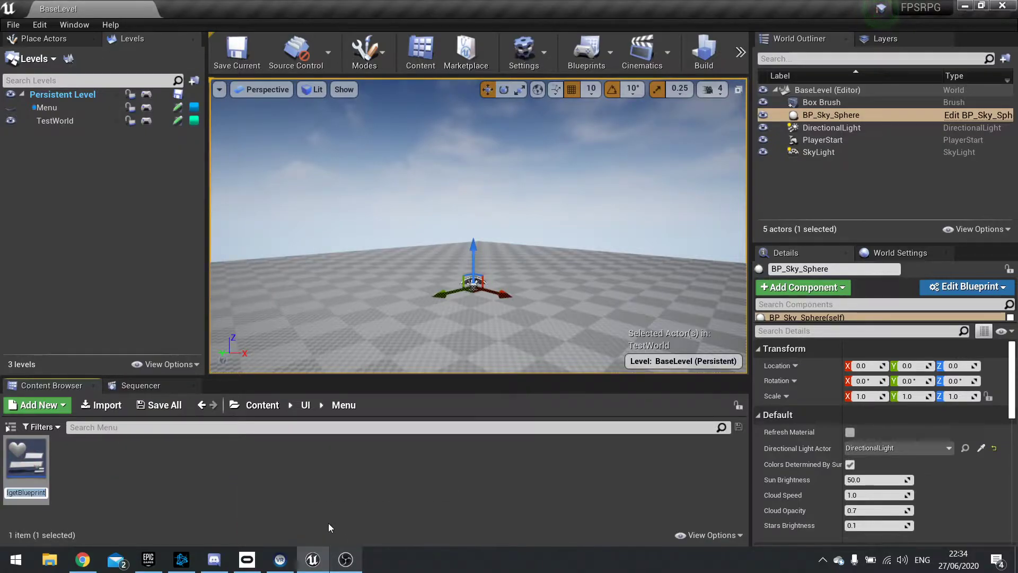
text(PlayerMen)
text(u_UI)
key(Return)
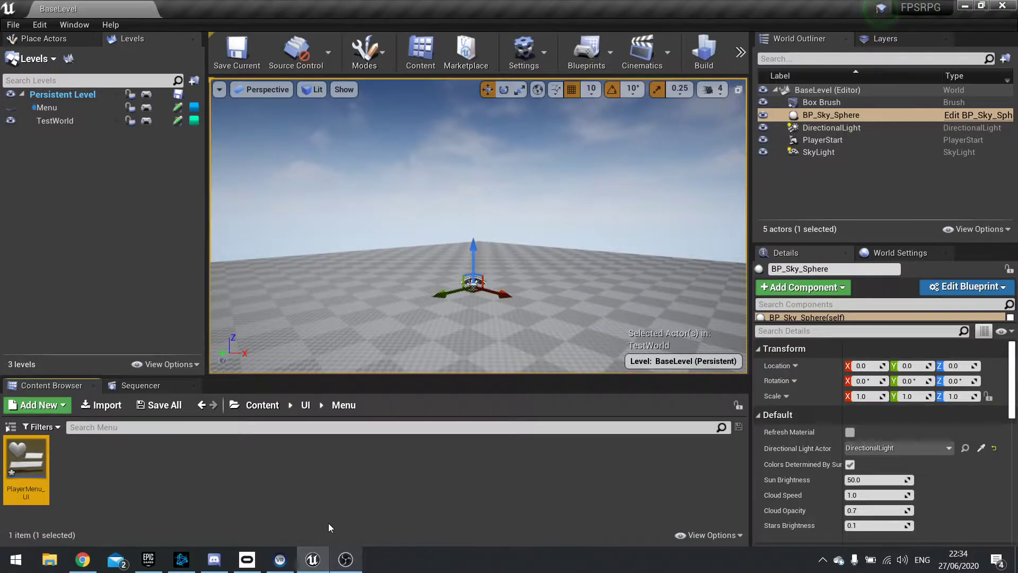
double_click(34, 467)
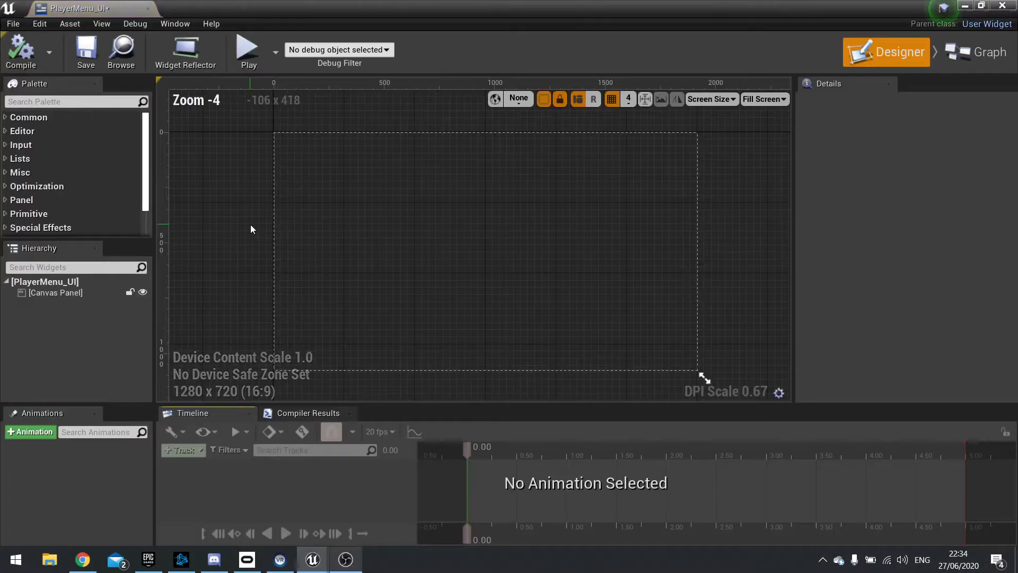
Add a Vertical Box from the palette under the Canvas Panel.
click(578, 225)
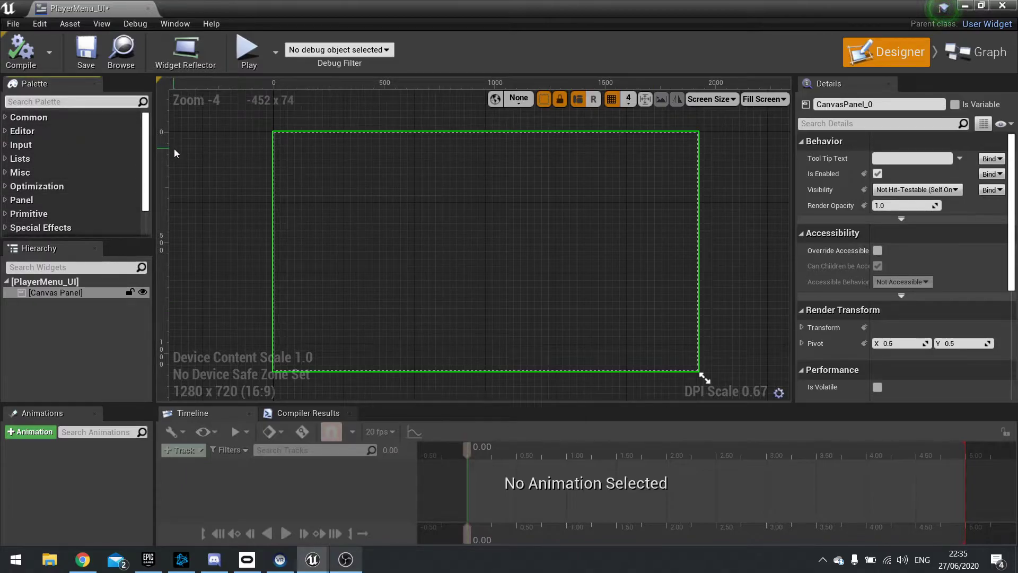
text(vertic)
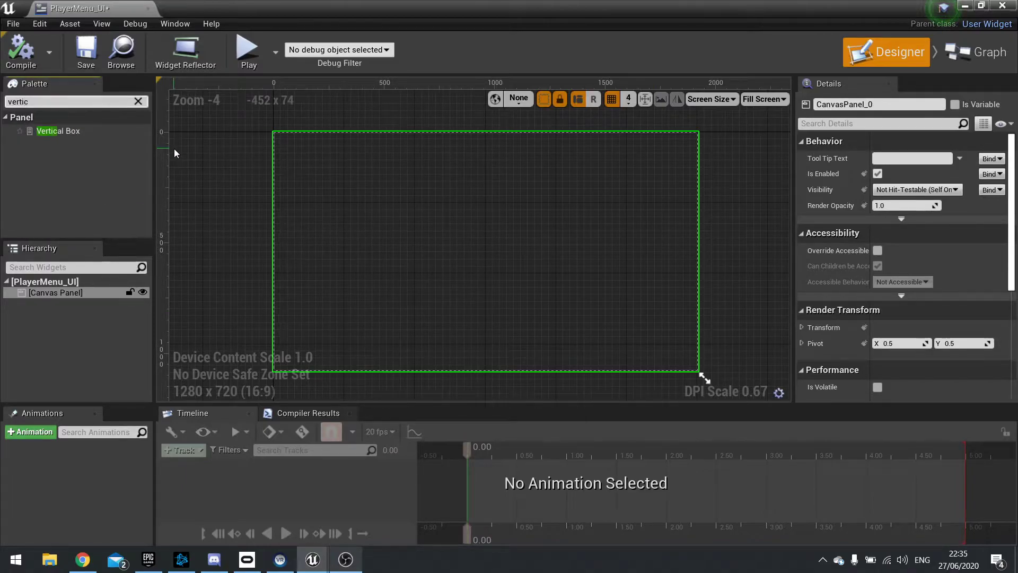
drag(57, 131, 77, 294)
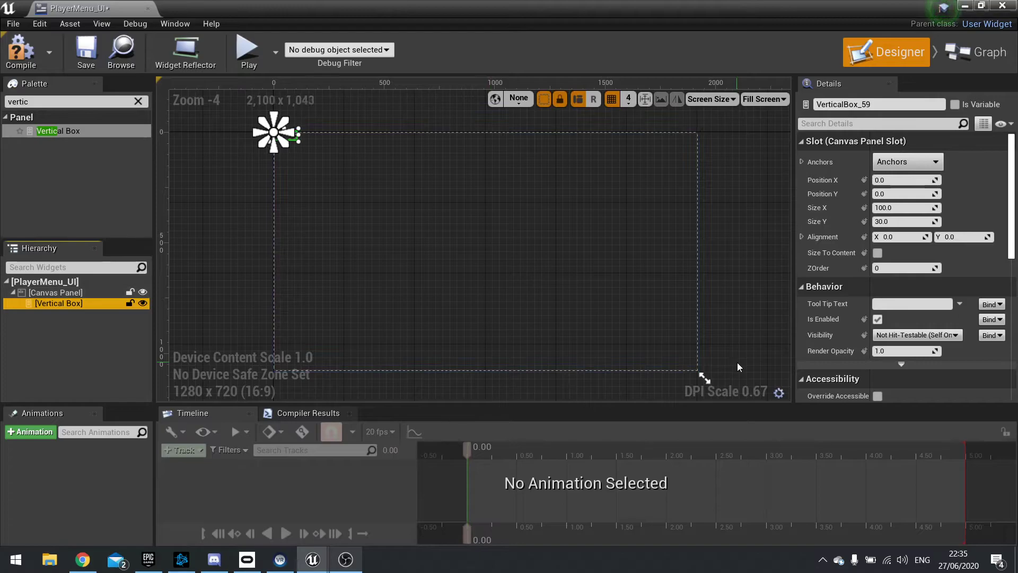
Anchor the Vertical Box to full stretch with right and bottom offsets of 0, then clear the search.
click(913, 170)
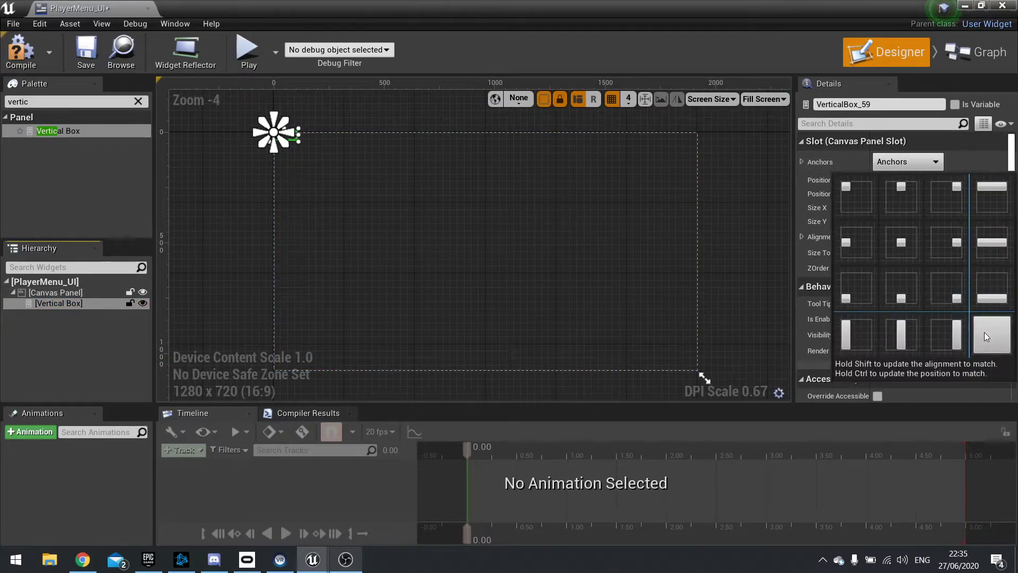
click(996, 339)
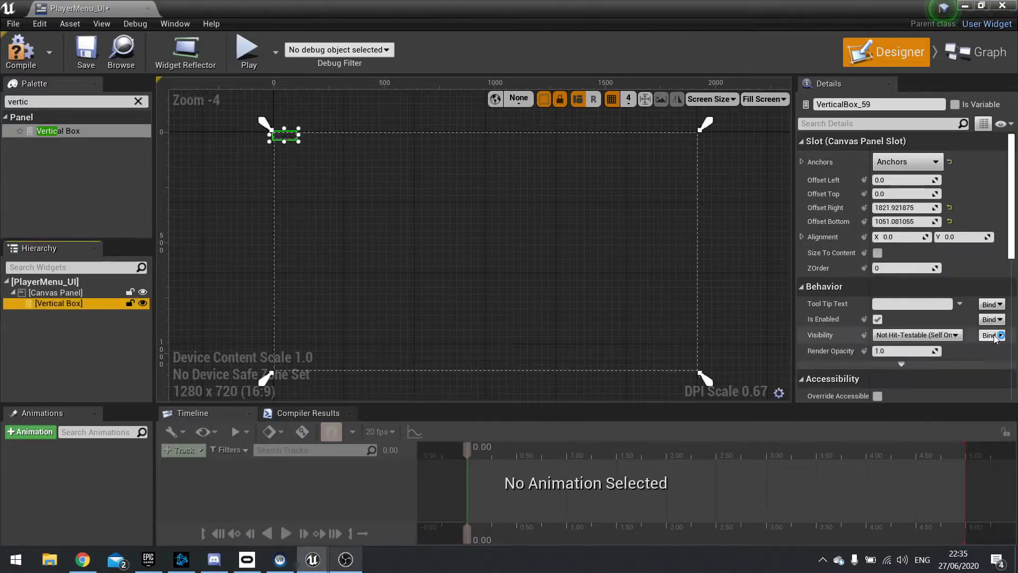
click(896, 207)
text(0)
key(Tab)
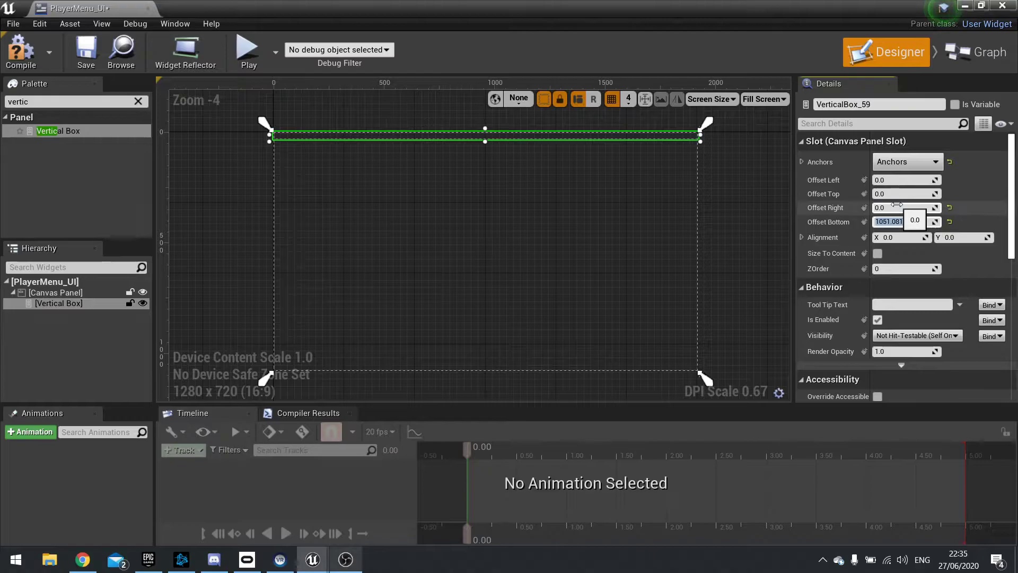
text(0)
key(Return)
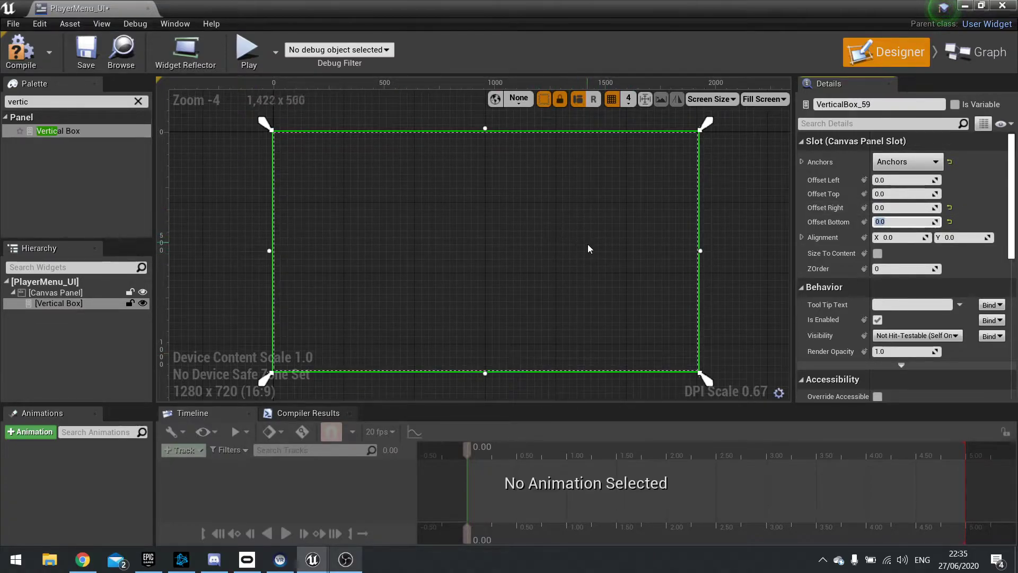
click(138, 101)
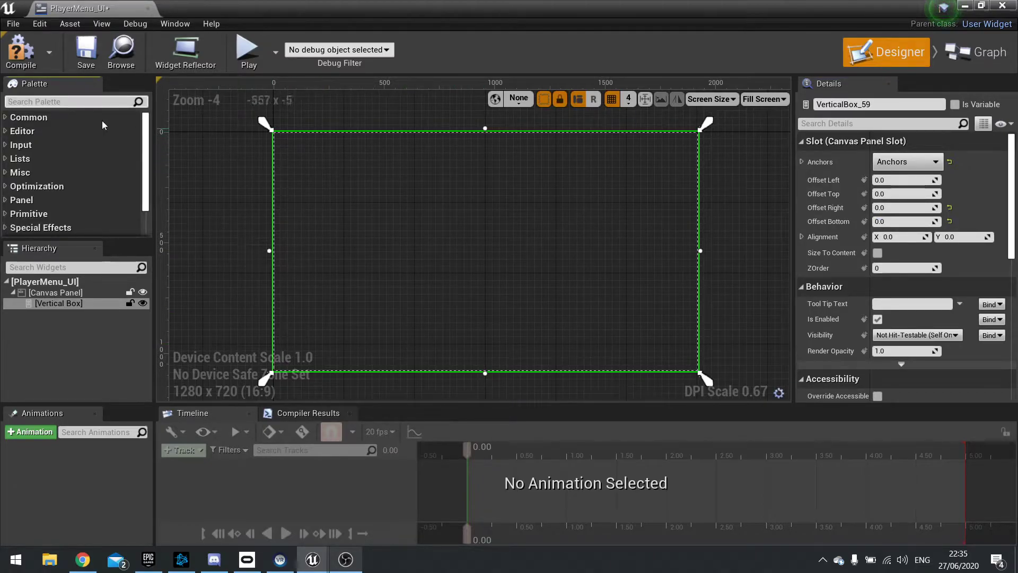
Place an Overlay inside the Vertical Box and a Horizontal Box inside the Overlay.
click(65, 102)
text(horizon)
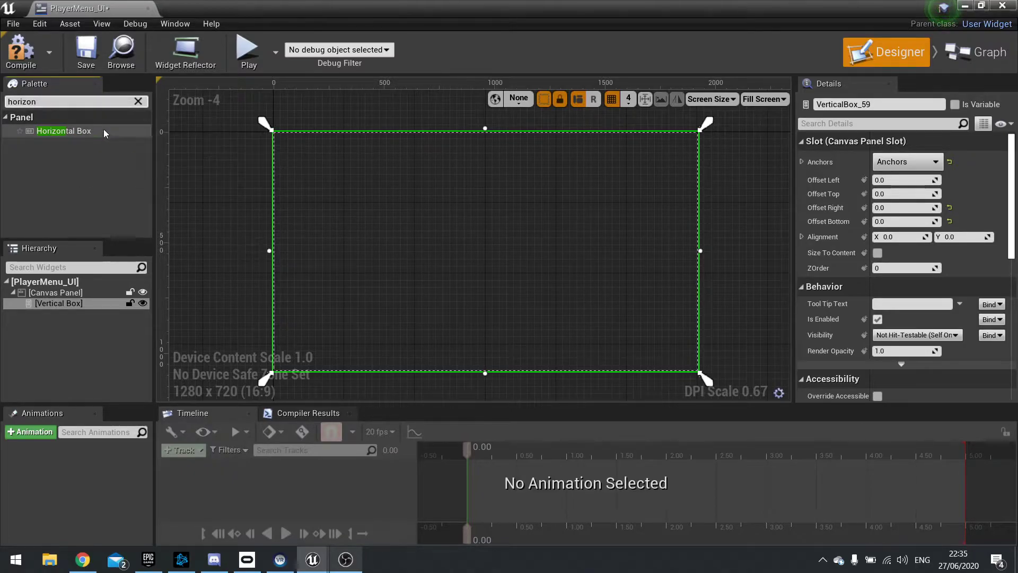
click(139, 102)
text(overlay)
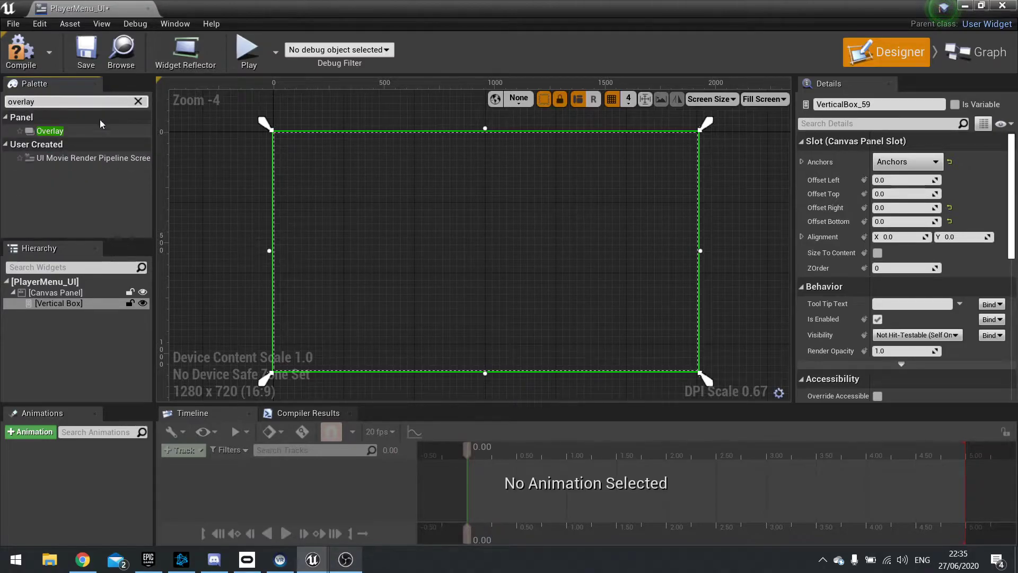
drag(80, 131, 81, 304)
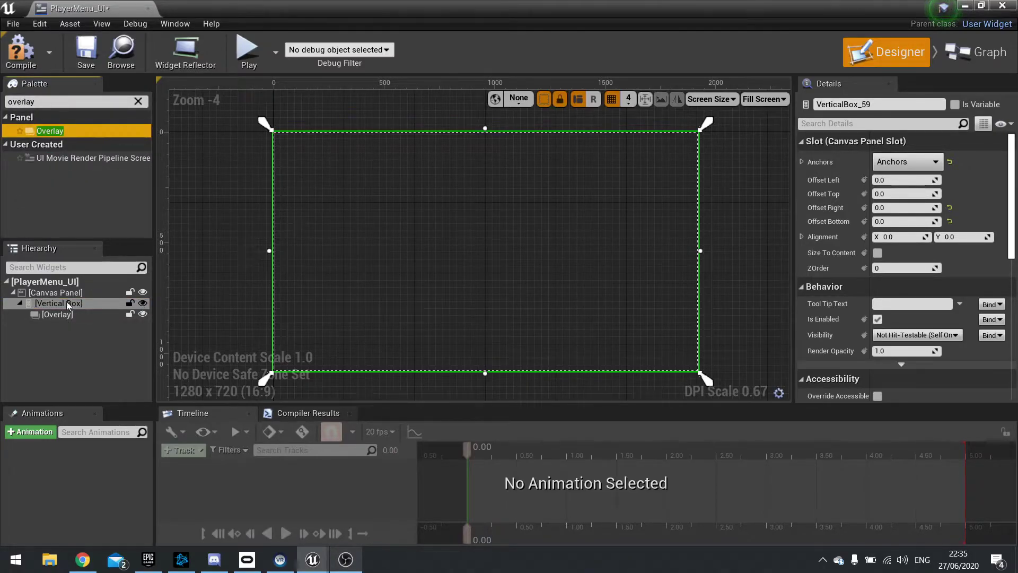
click(138, 101)
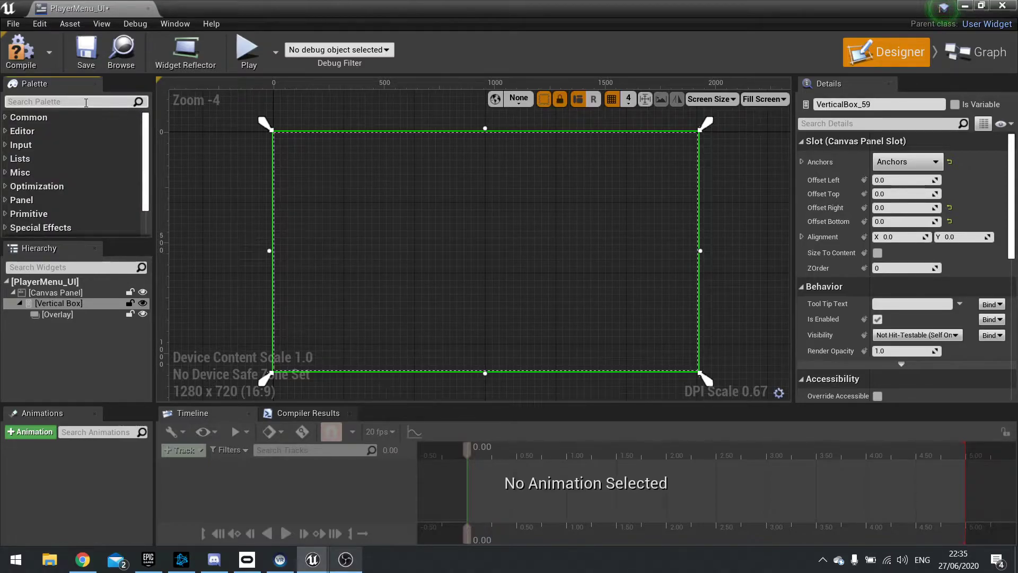
text(horizo)
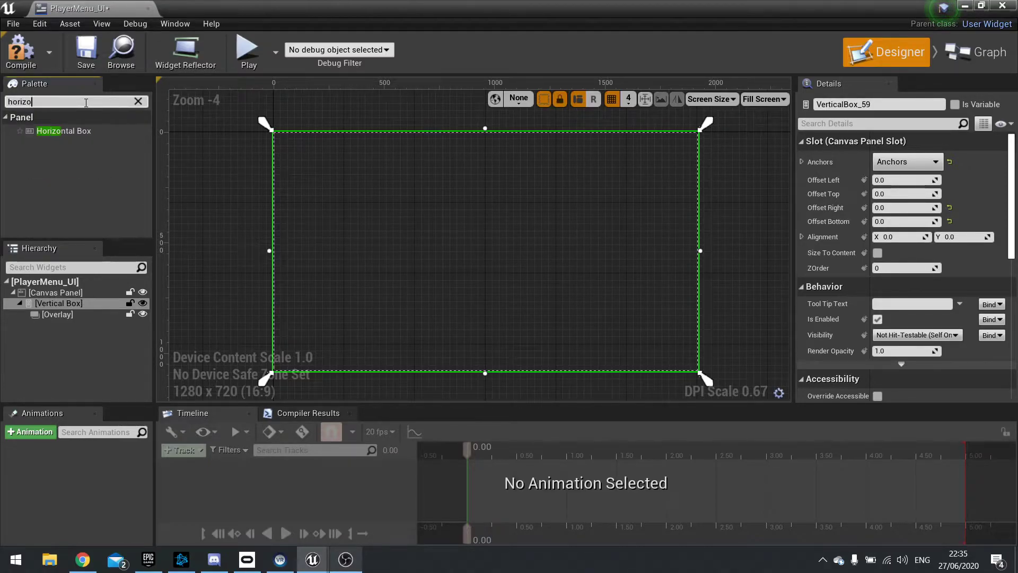
drag(69, 131, 68, 317)
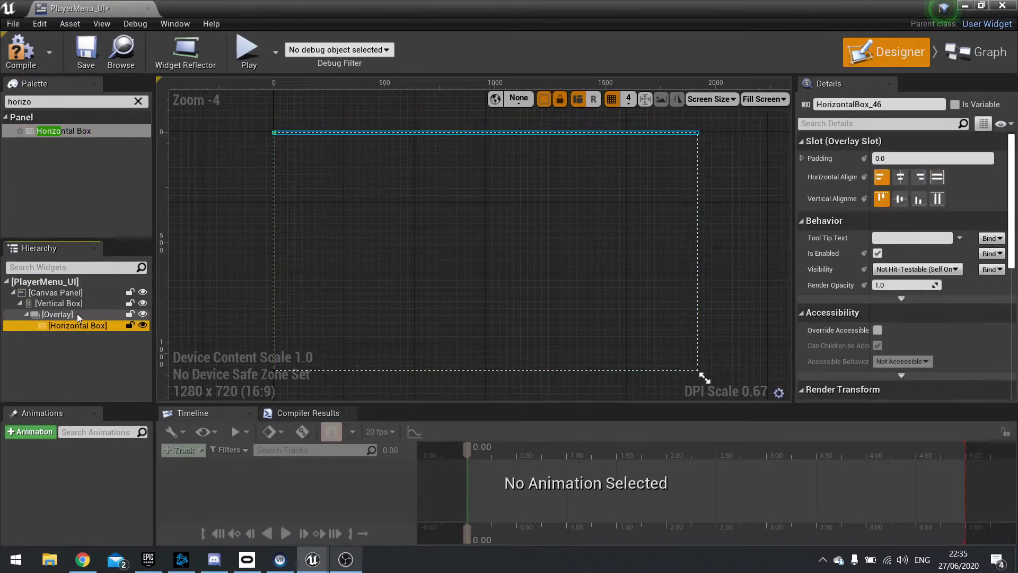
Inspect the Overlay, Vertical Box and Horizontal Box settings and clear the palette search.
click(77, 313)
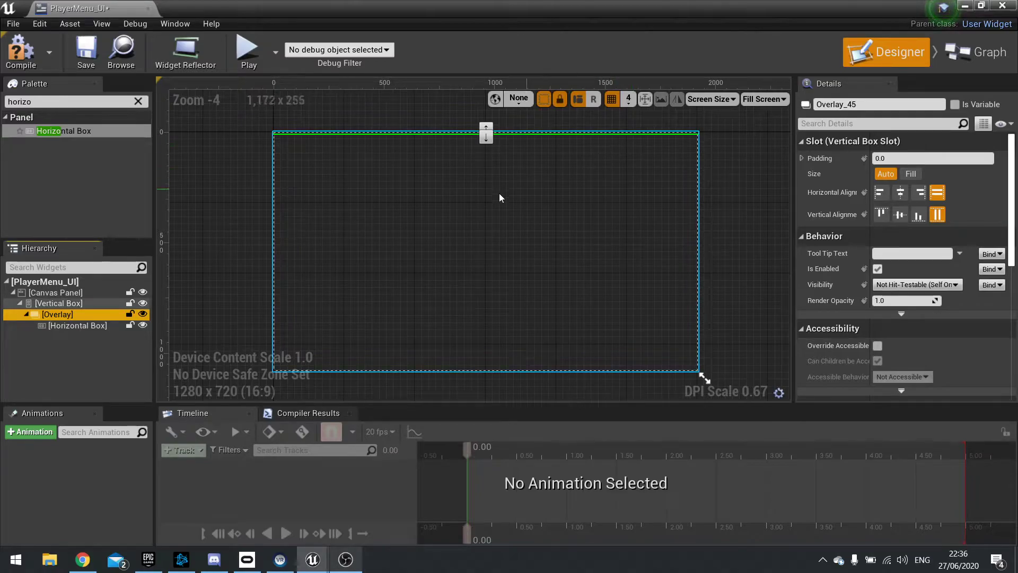
click(144, 100)
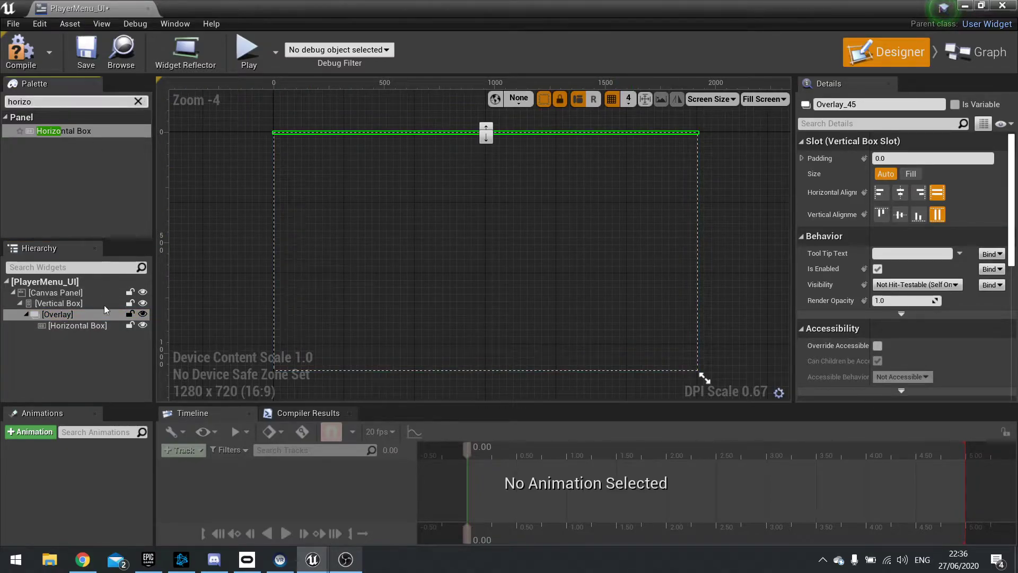
click(77, 306)
click(31, 316)
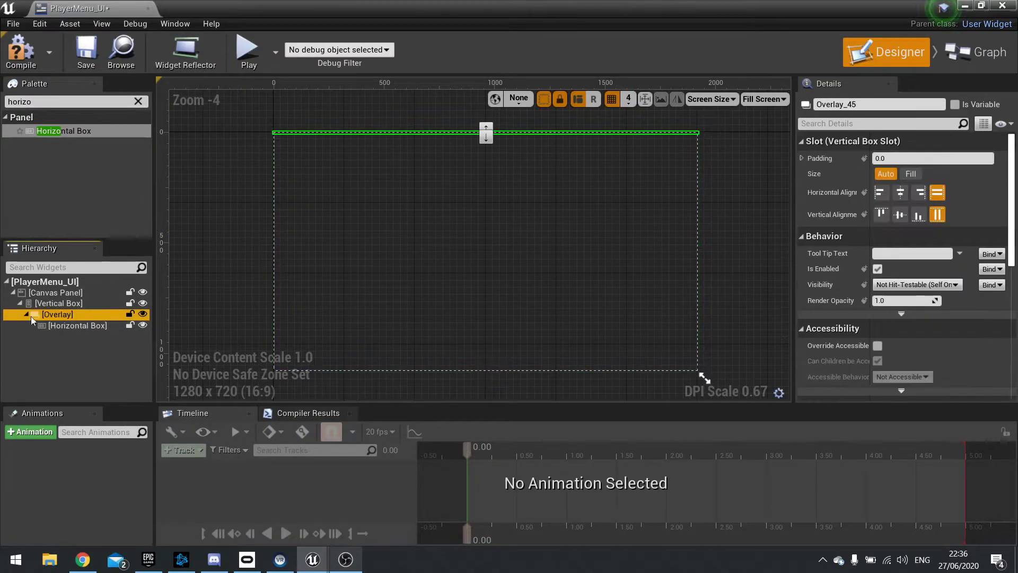
click(74, 326)
click(90, 314)
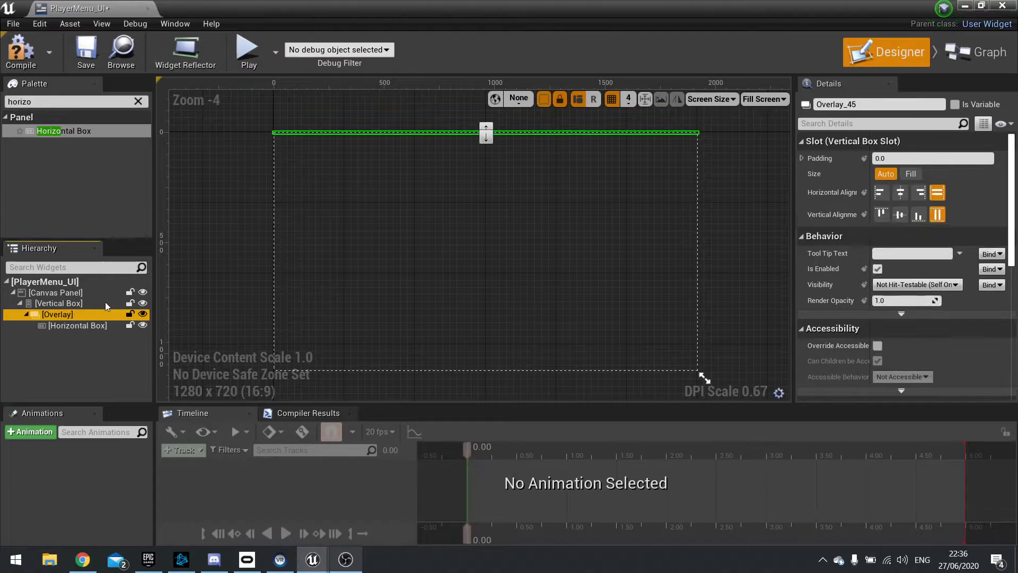
click(138, 101)
Add a Border from the palette inside the Overlay.
text(bord)
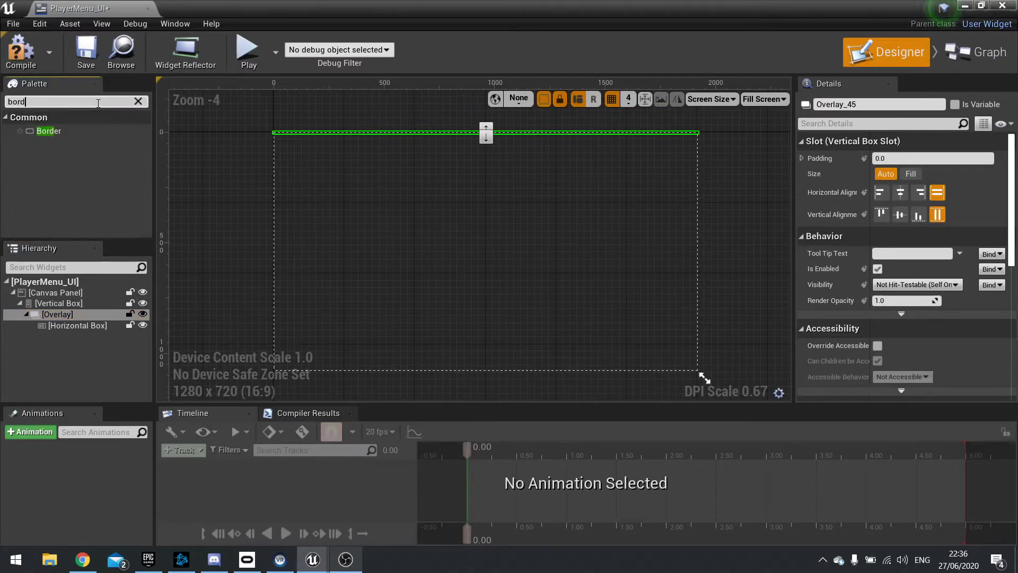
text(er)
drag(53, 130, 60, 316)
click(62, 319)
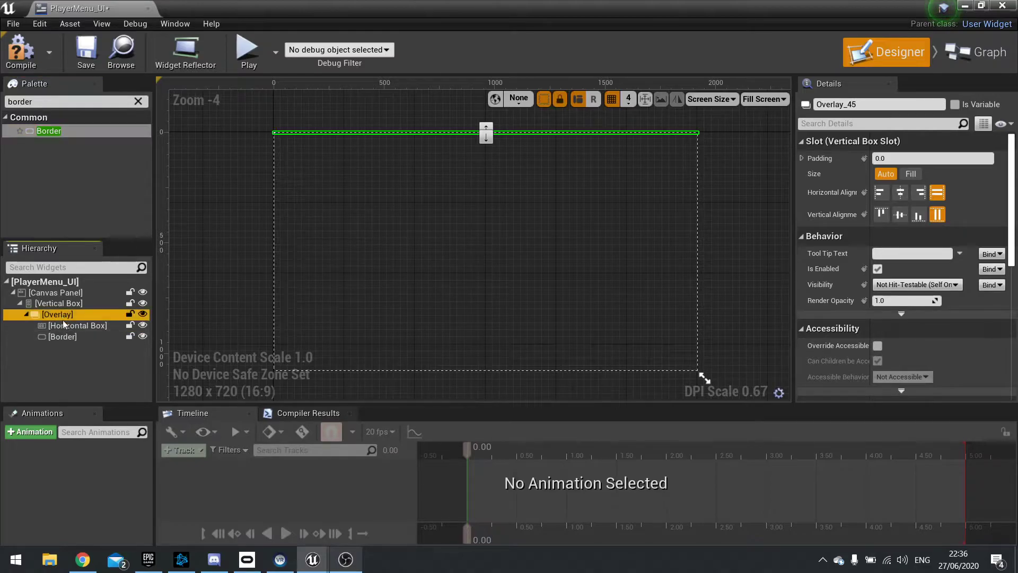
Set the Border's Horizontal Alignment to Fill and start editing its Brush Color.
click(63, 338)
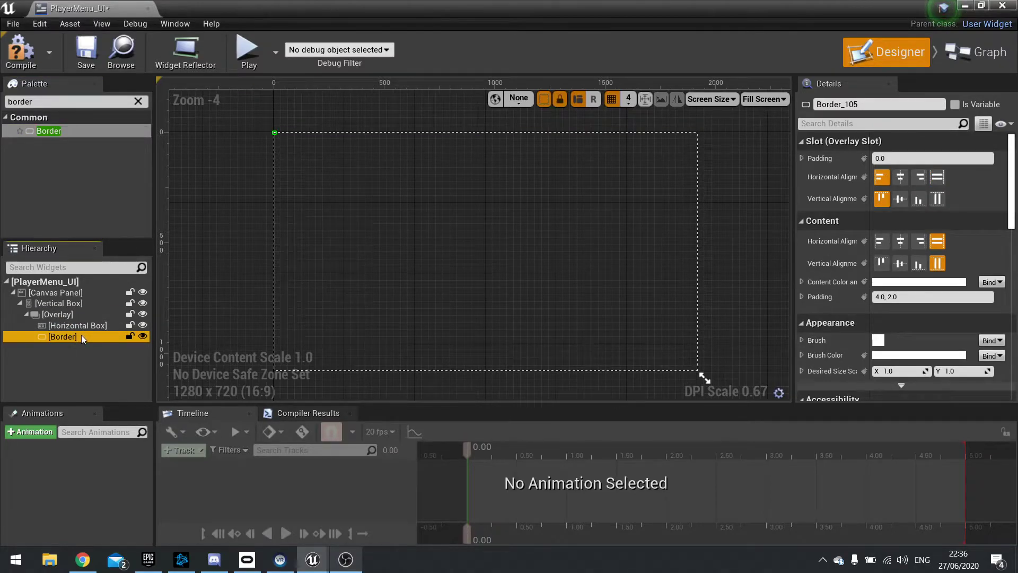
click(75, 313)
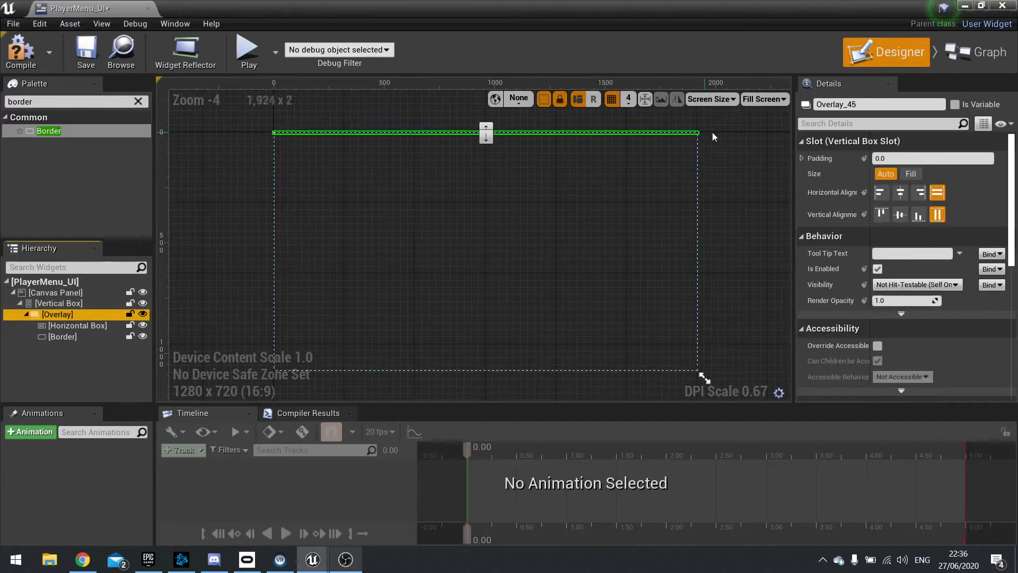
click(70, 337)
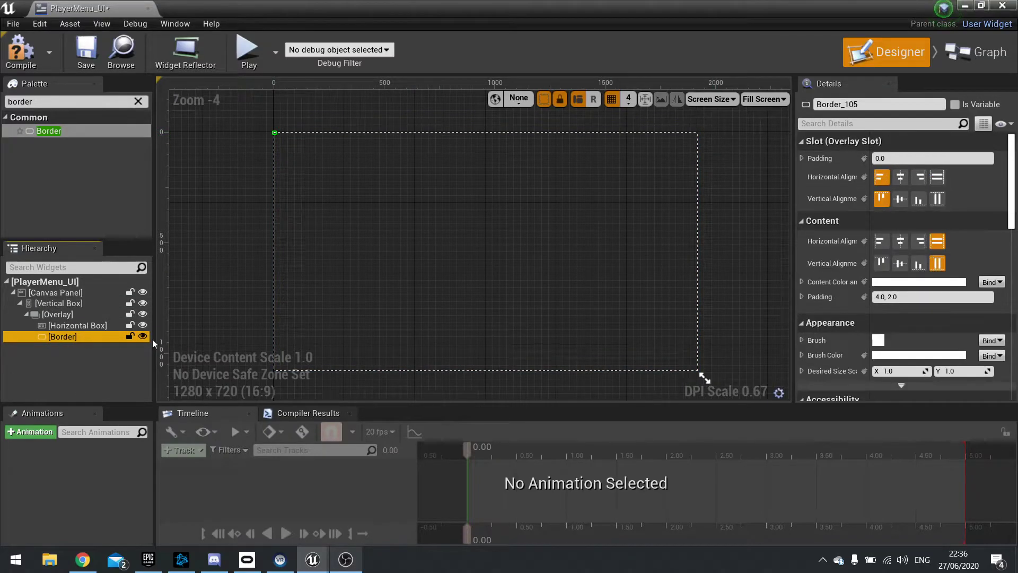
click(937, 177)
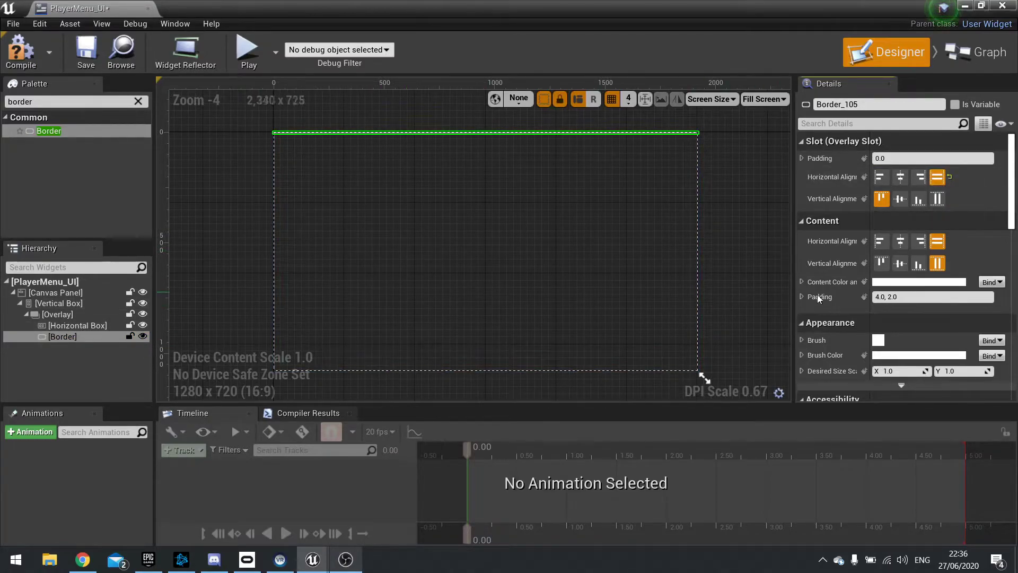
scroll(852, 321, down, 3)
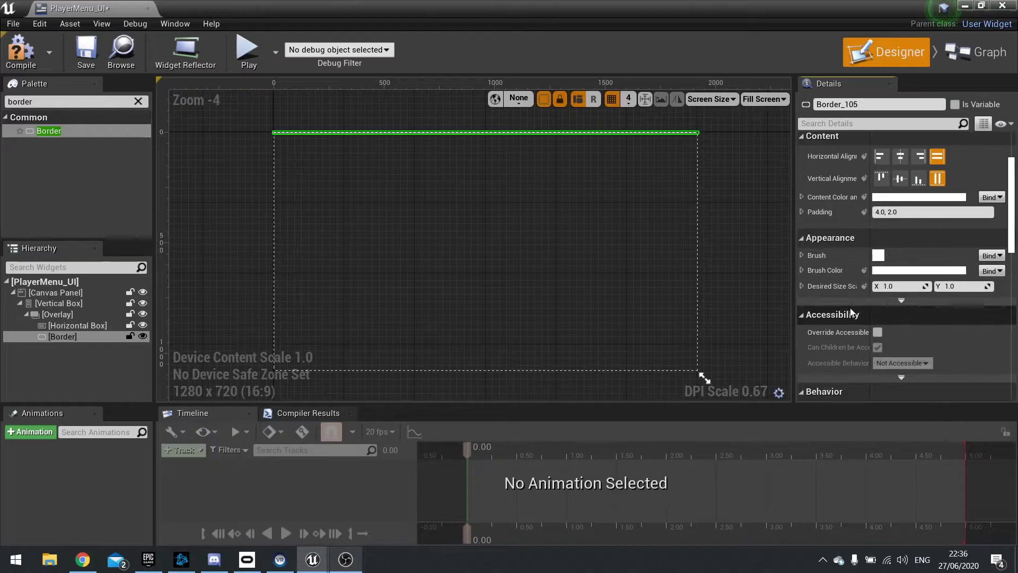
click(896, 271)
Darken the brush to grey at 0.8 alpha, save it as a theme swatch, and apply it.
mouse_move(797, 329)
mouse_down()
mouse_move(800, 339)
mouse_move(800, 310)
mouse_move(772, 316)
mouse_move(773, 293)
mouse_move(778, 341)
mouse_move(795, 338)
mouse_move(782, 353)
mouse_move(797, 345)
mouse_up()
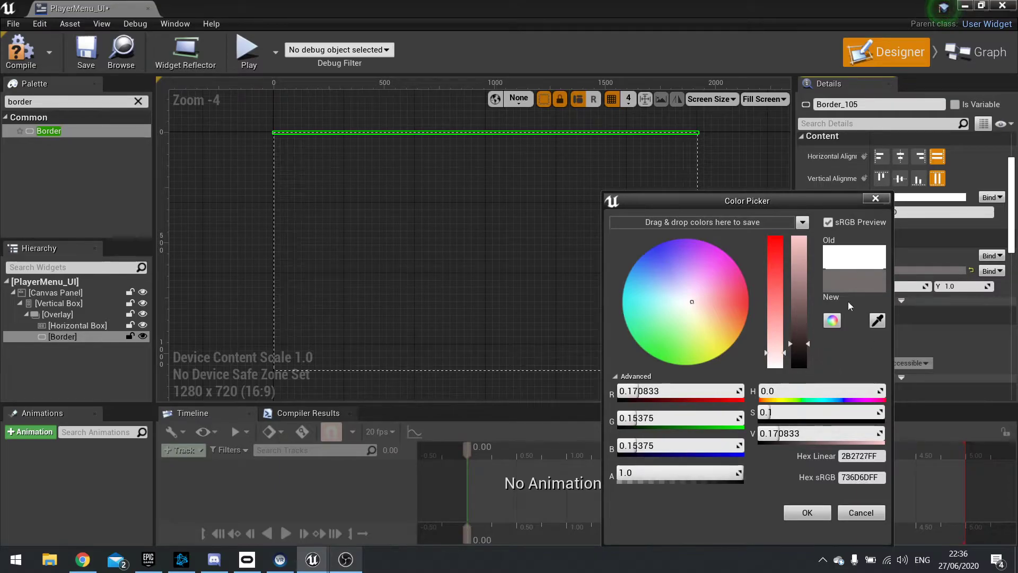
click(667, 472)
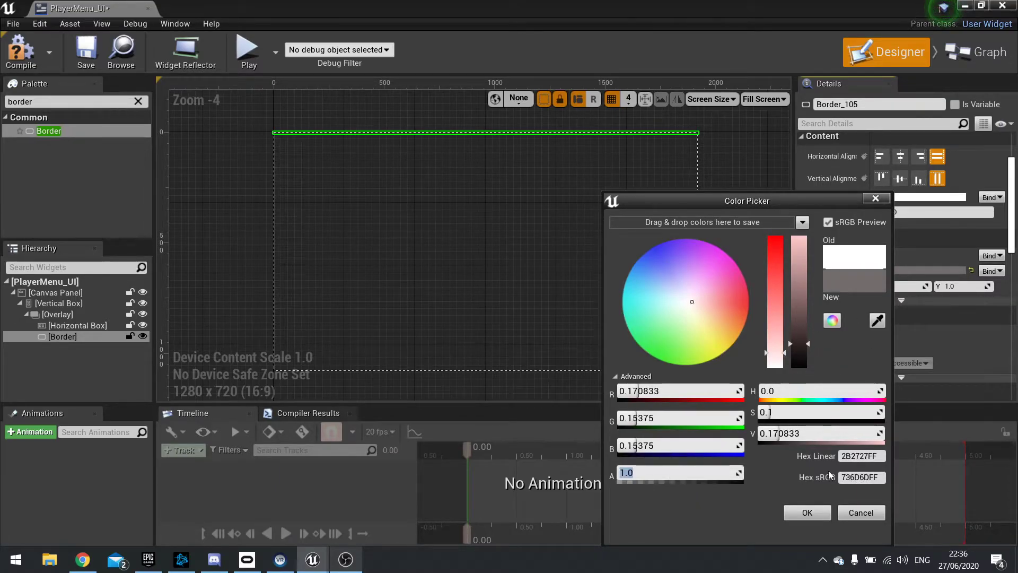
text(0.8)
key(Return)
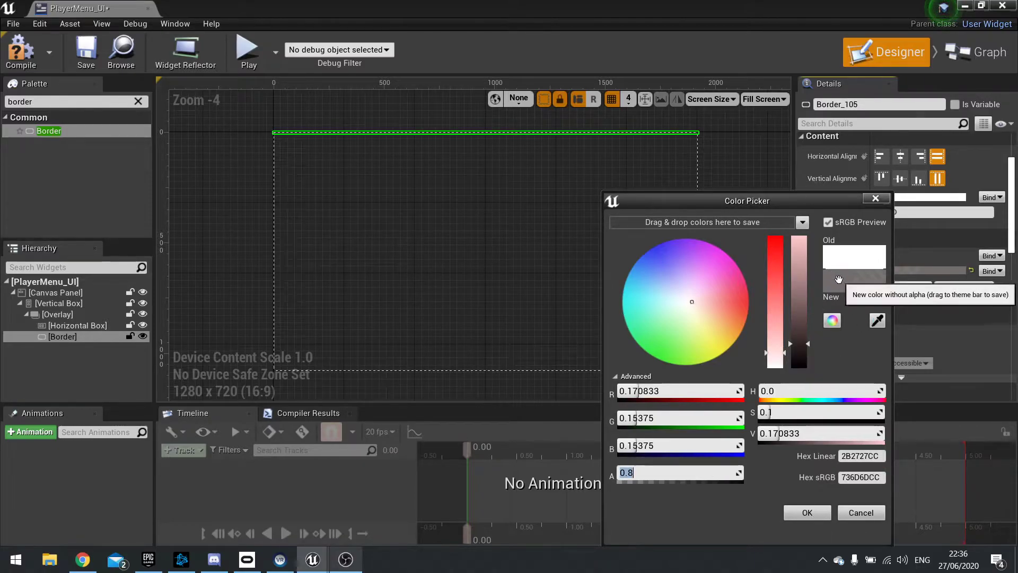
drag(832, 273, 691, 225)
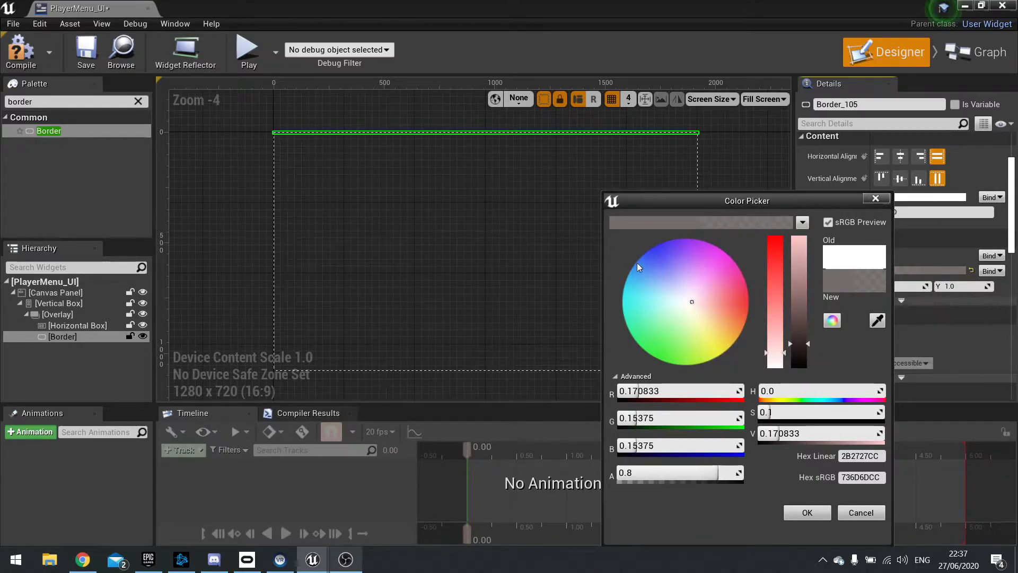
click(824, 514)
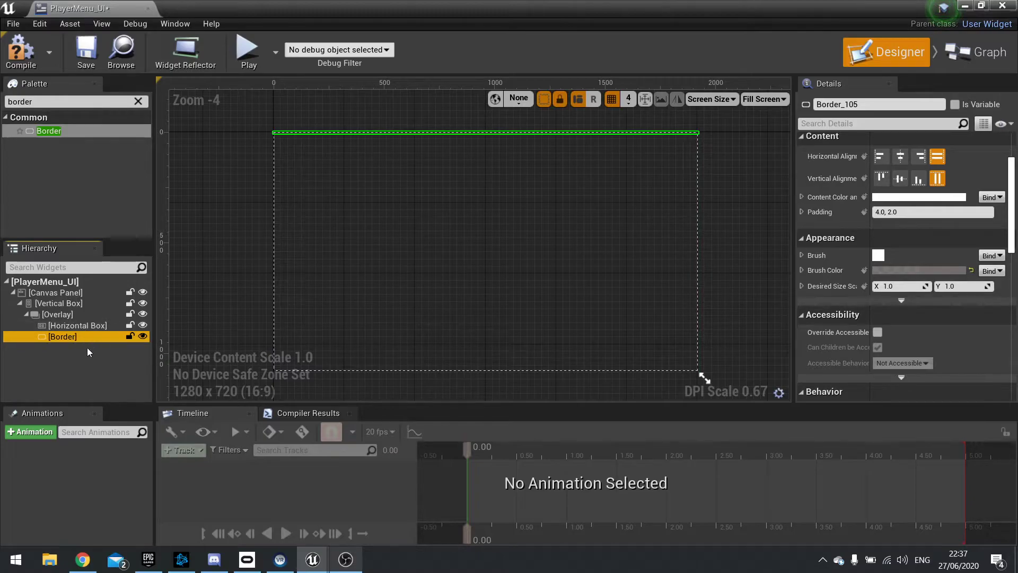
Set the Horizontal Box's Horizontal Alignment to Fill and clear the palette search.
click(91, 327)
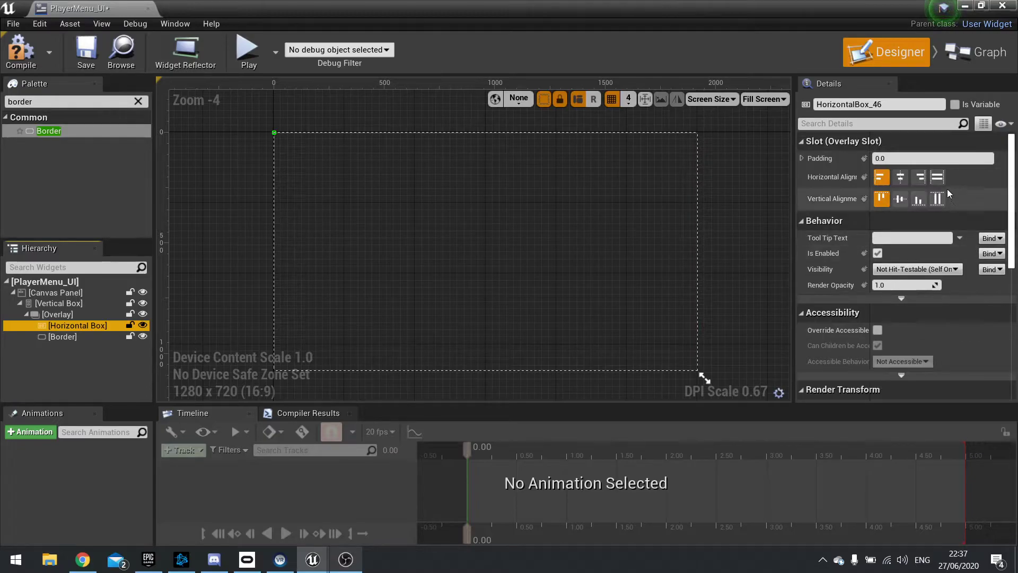
click(937, 176)
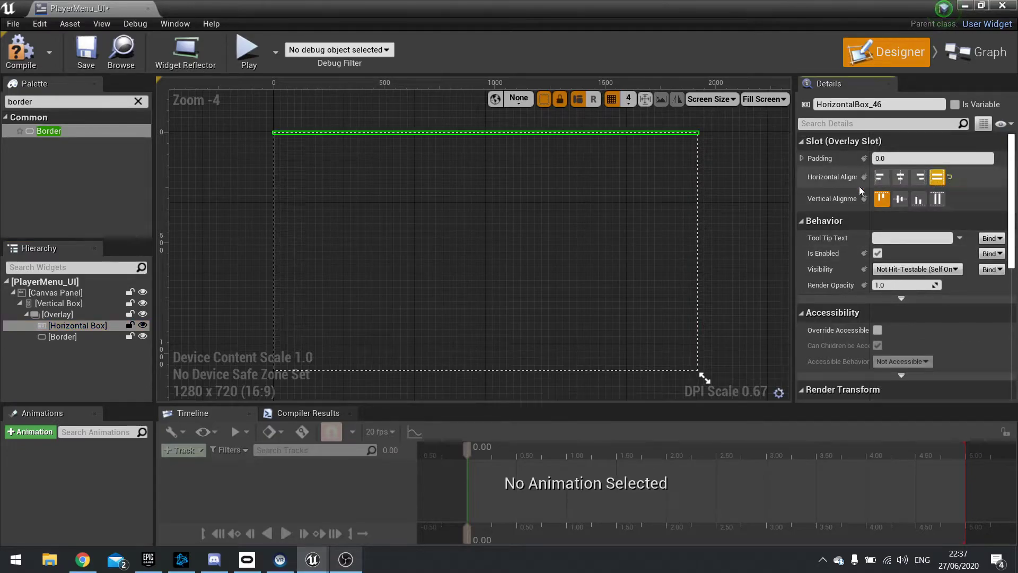
click(138, 101)
click(72, 335)
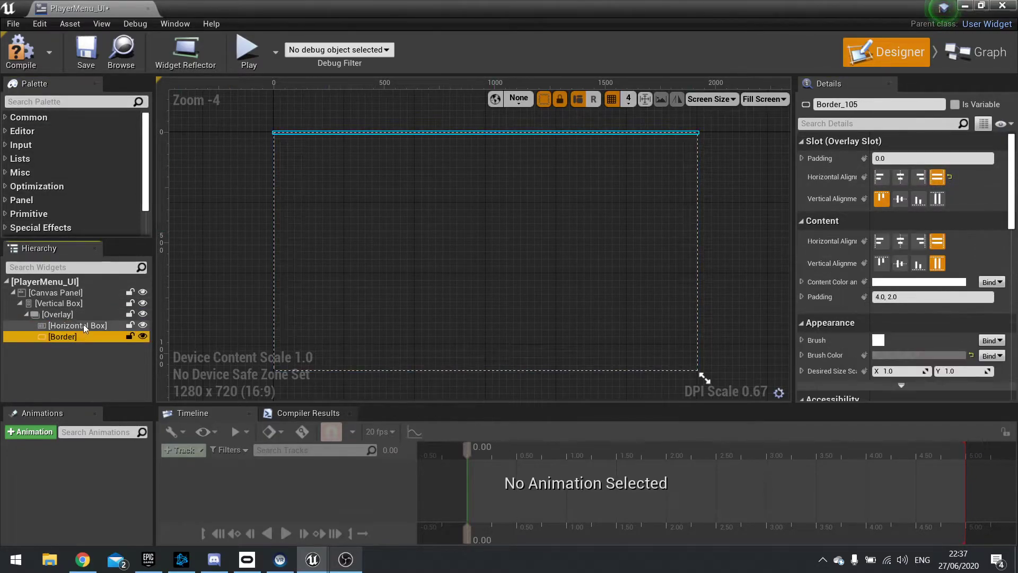
click(84, 325)
click(75, 337)
Wrap the Overlay with a new Size Box (SizeBox_0) and select it.
click(63, 317)
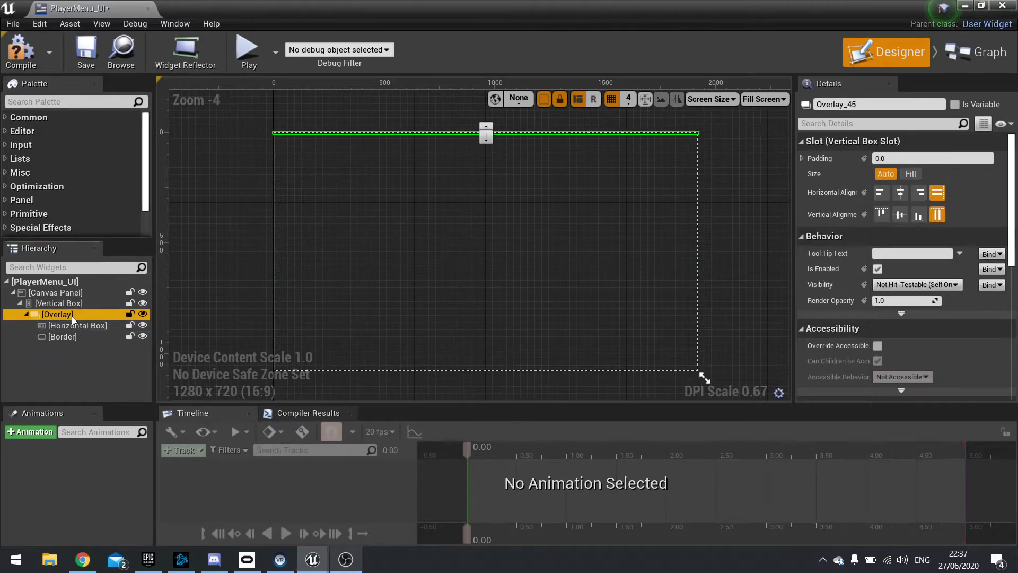
right_click(72, 316)
mouse_move(130, 427)
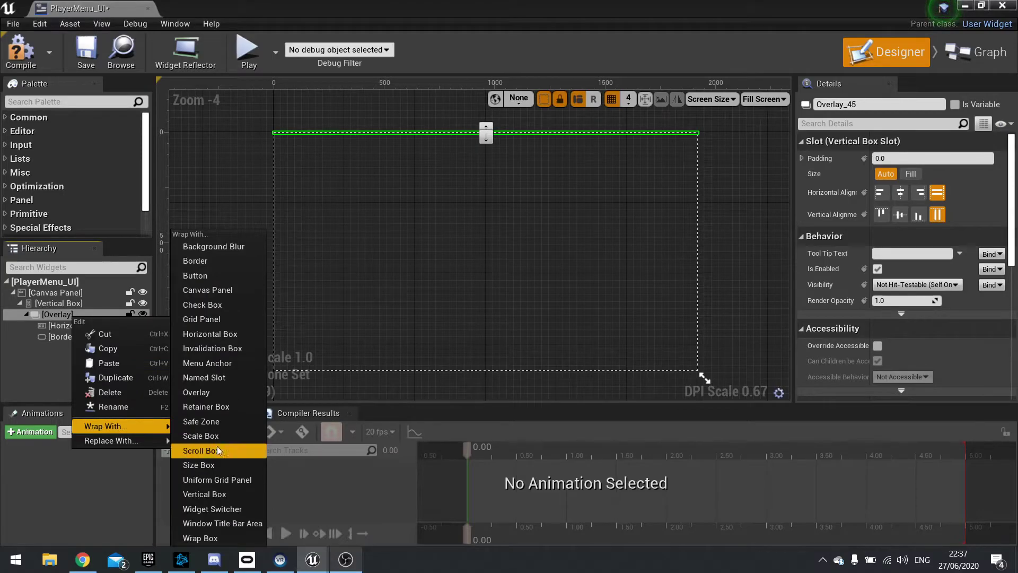
click(218, 461)
click(67, 314)
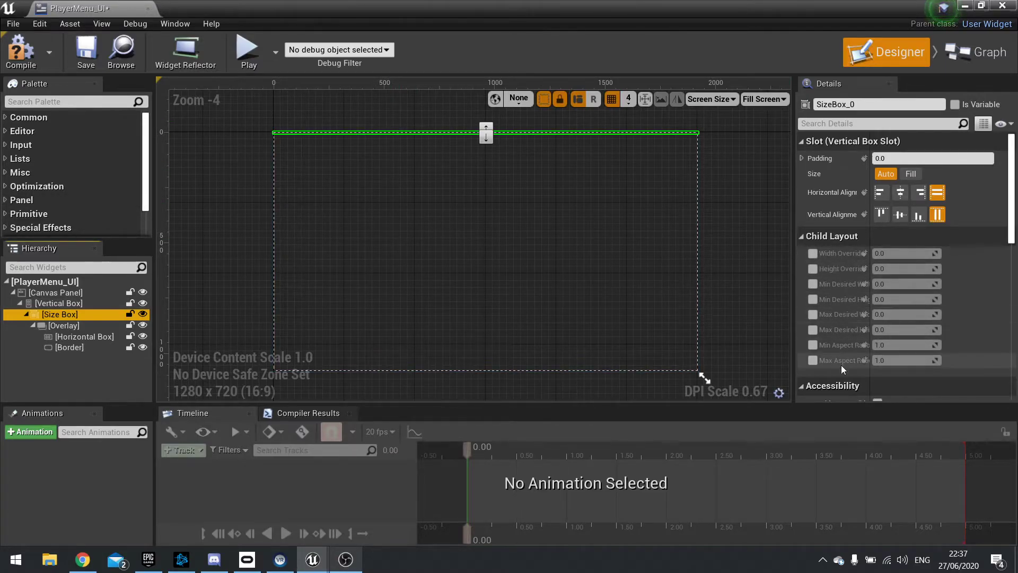
Enable the Size Box's Height Override and set it to 100.
click(813, 269)
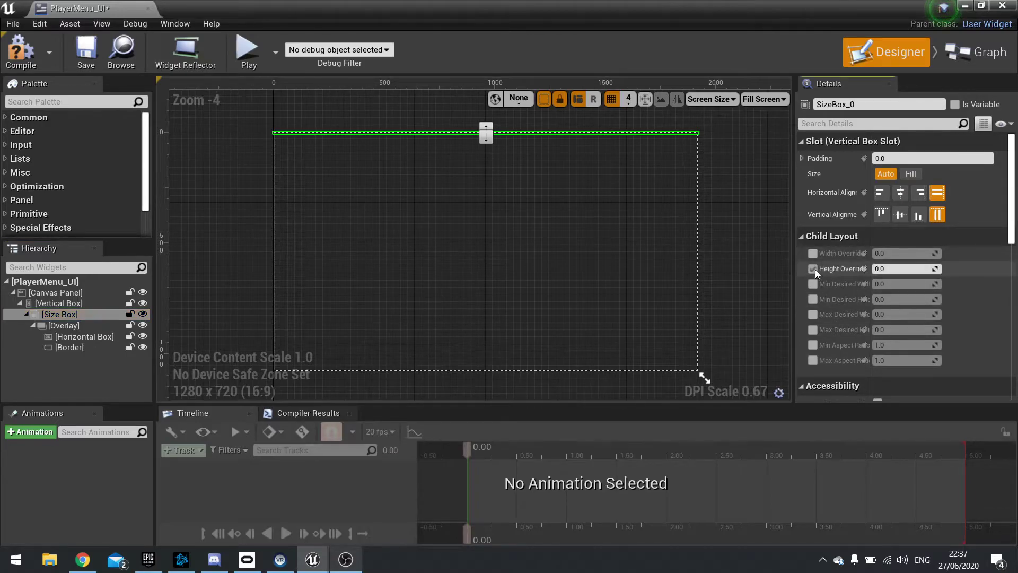
click(915, 269)
text(100)
key(Return)
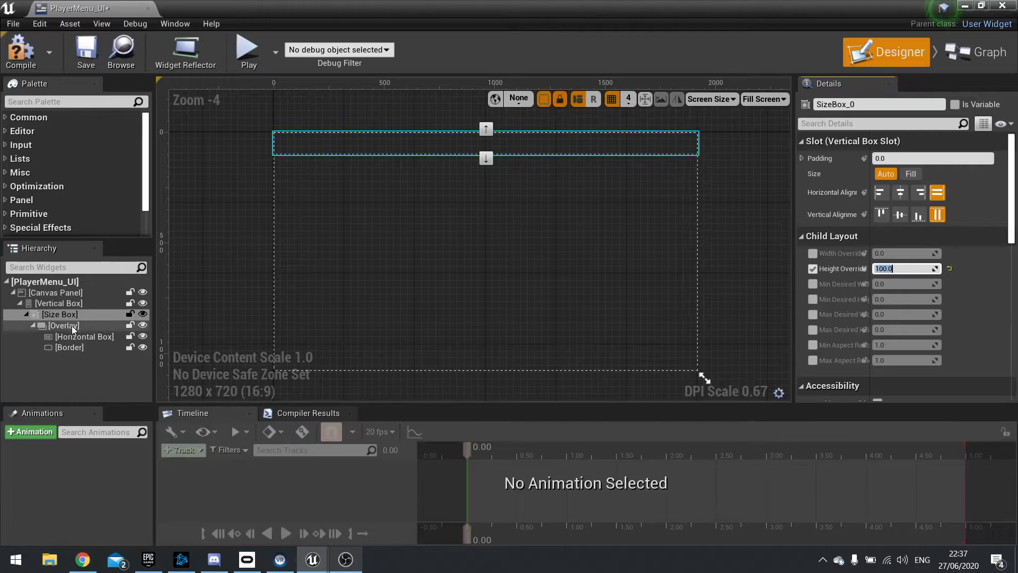
Set Vertical Alignment to Fill on both the Border and the Horizontal Box.
click(69, 347)
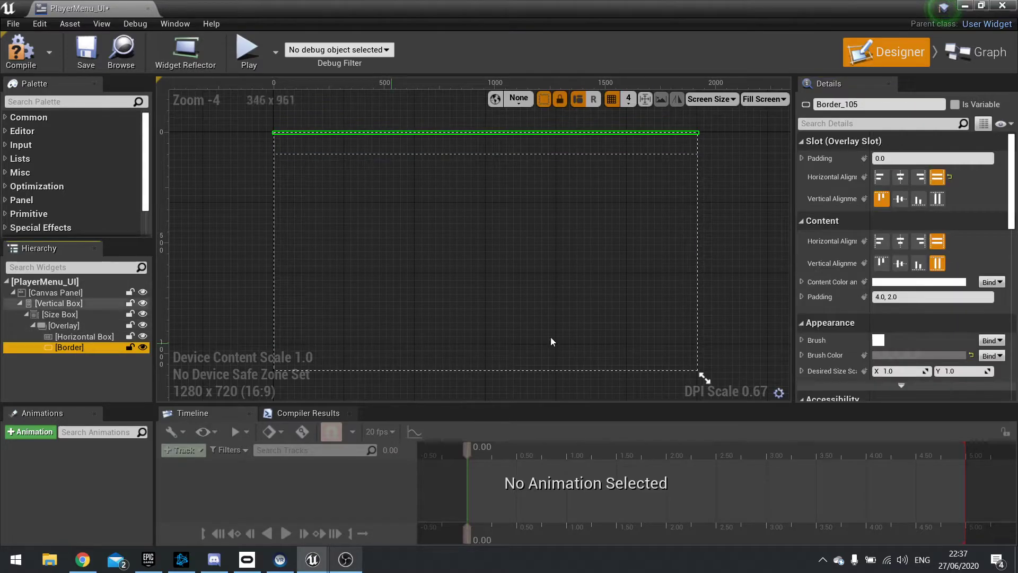
click(937, 199)
click(85, 337)
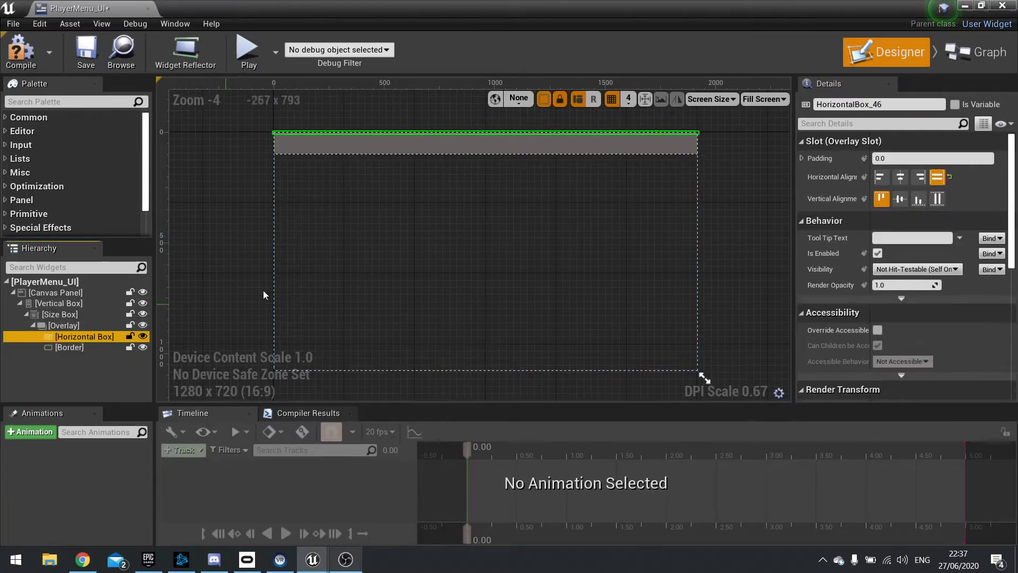
click(938, 199)
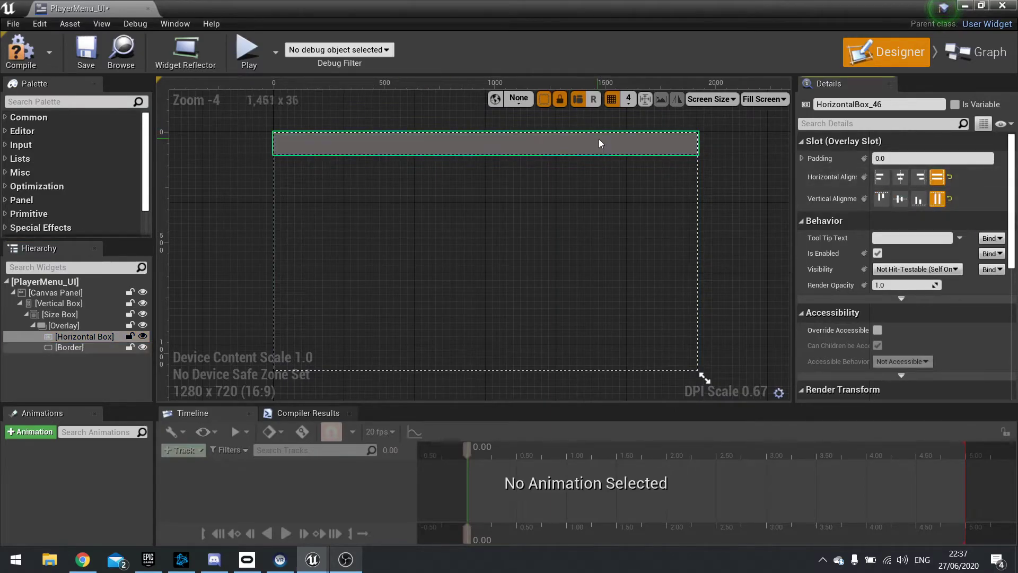
click(113, 361)
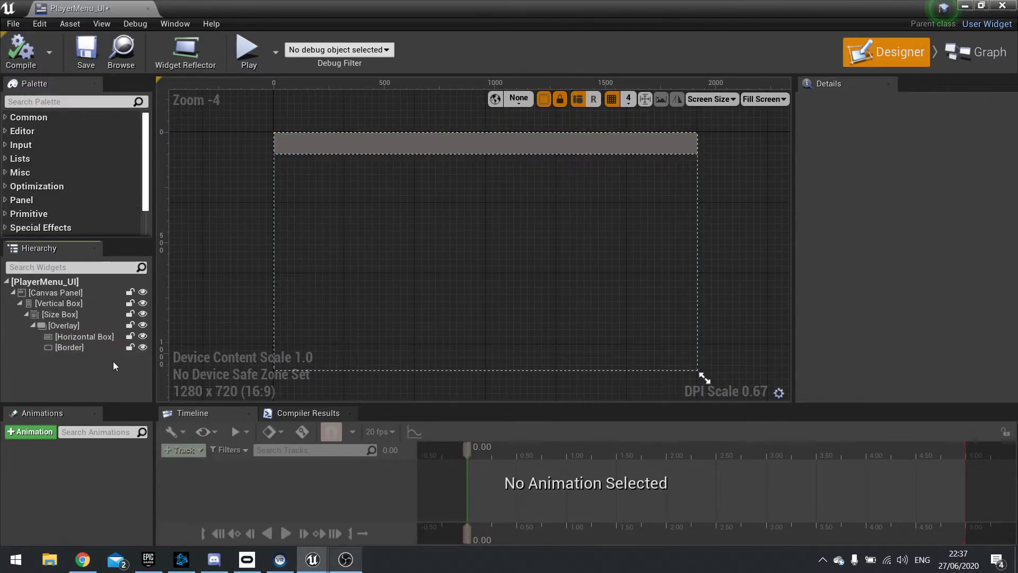
click(85, 347)
click(97, 337)
click(85, 347)
click(85, 336)
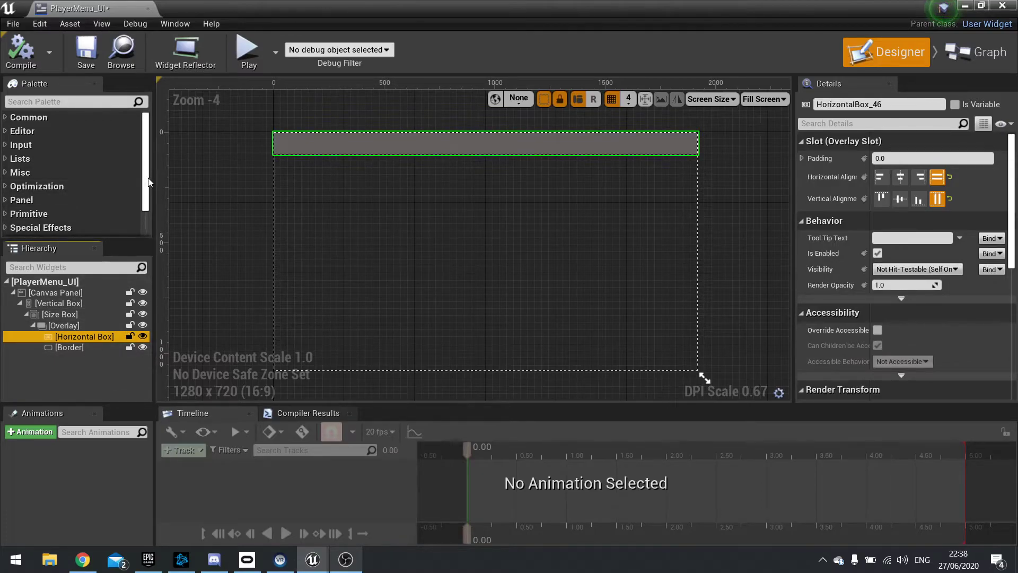
Drop a Button (Button_86) from a 'butto' palette search into the Horizontal Box, then clear the search.
drag(148, 183, 86, 215)
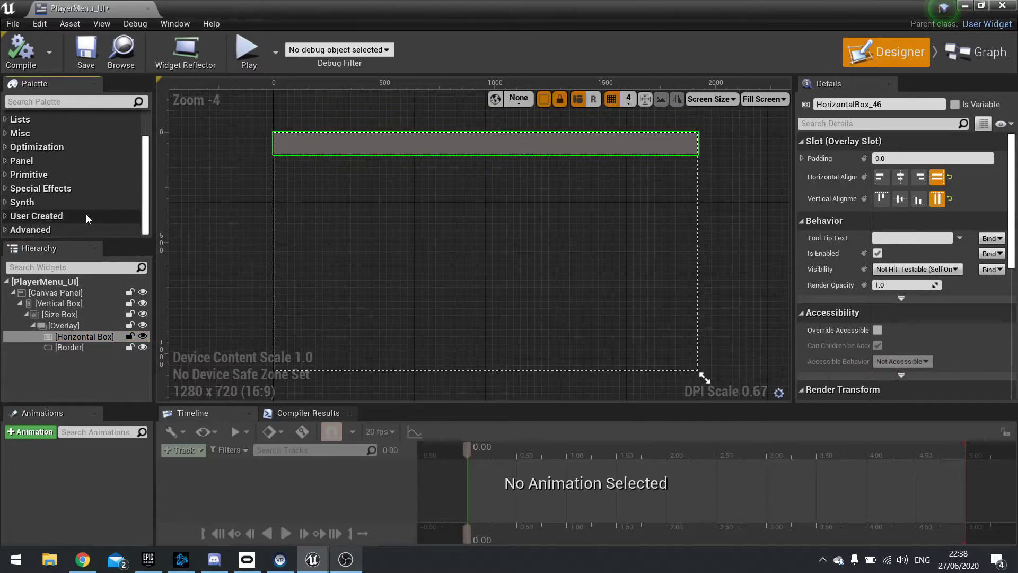
click(37, 104)
text(text)
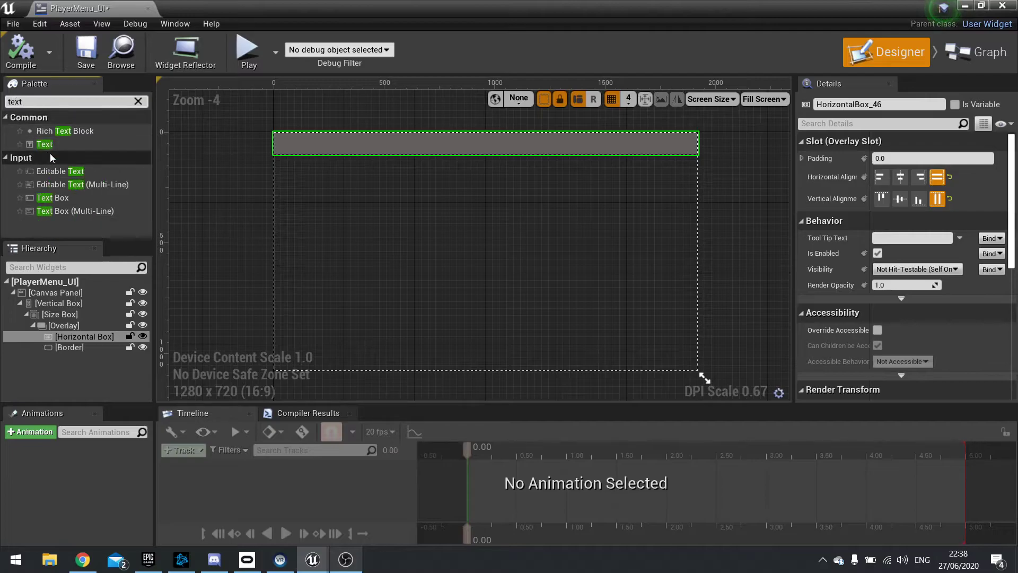
click(138, 101)
text(button)
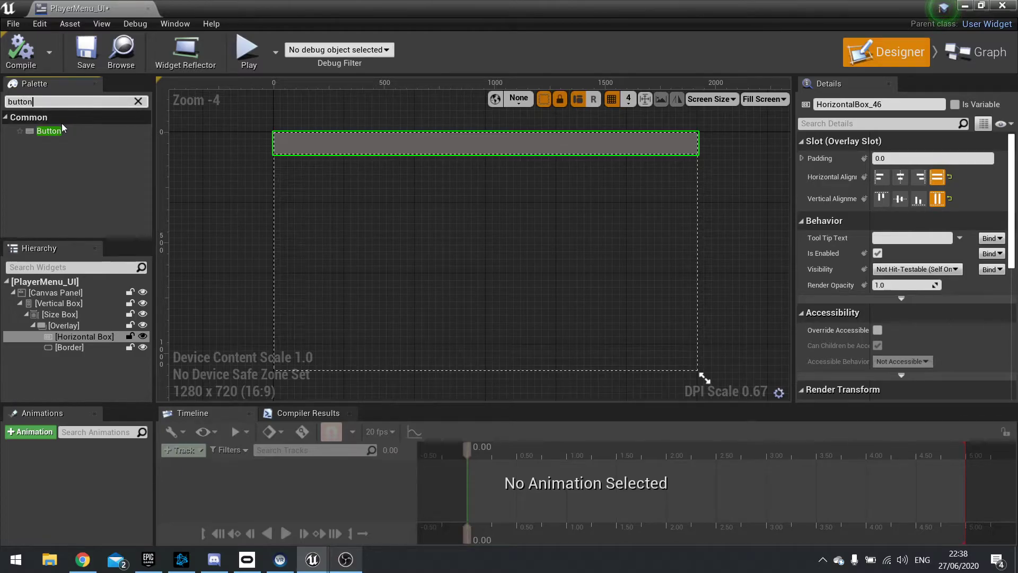
drag(62, 130, 144, 210)
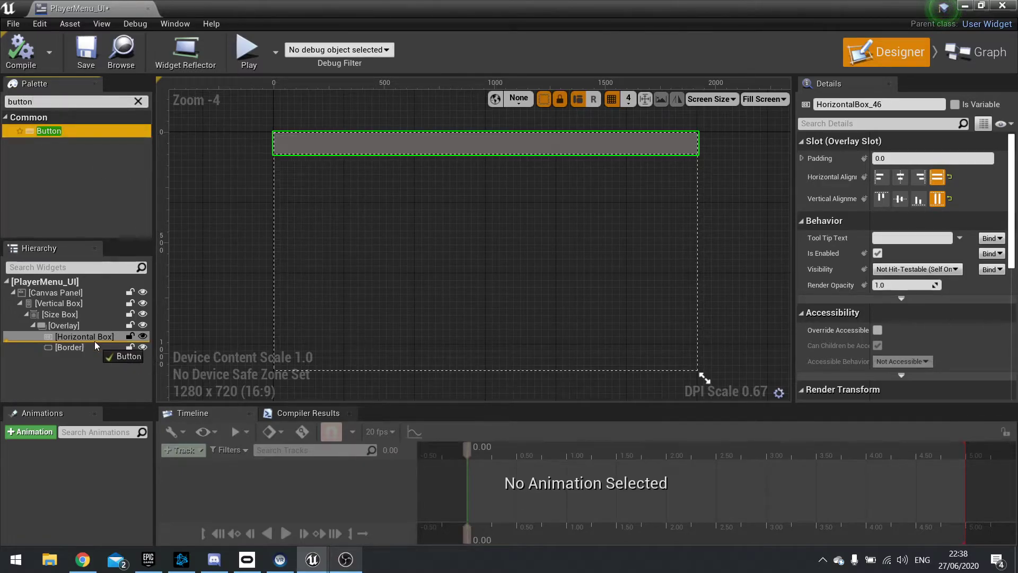
drag(94, 341, 95, 339)
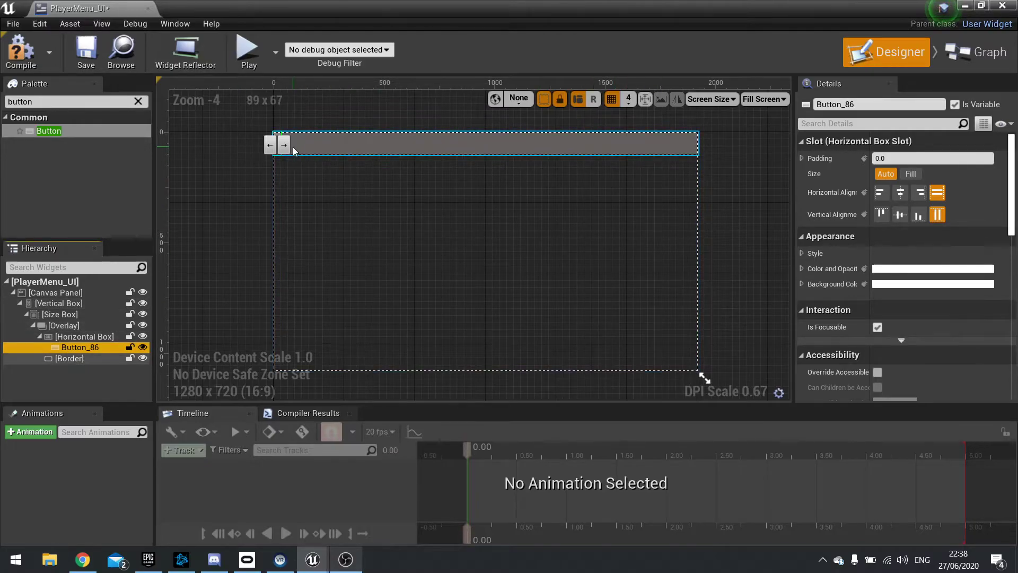
scroll(357, 110, up, 6)
right_drag(303, 199, 504, 291)
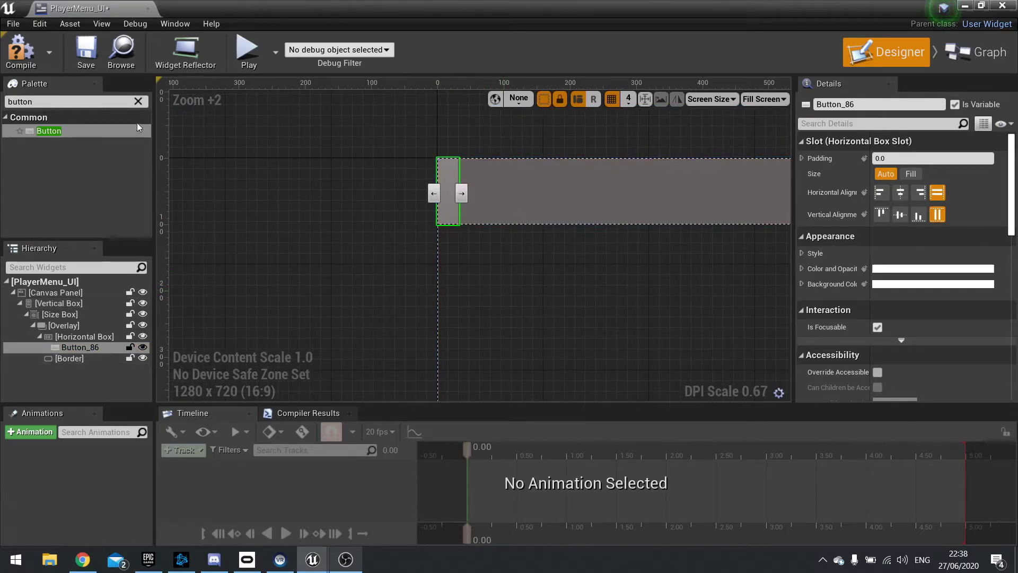
click(139, 101)
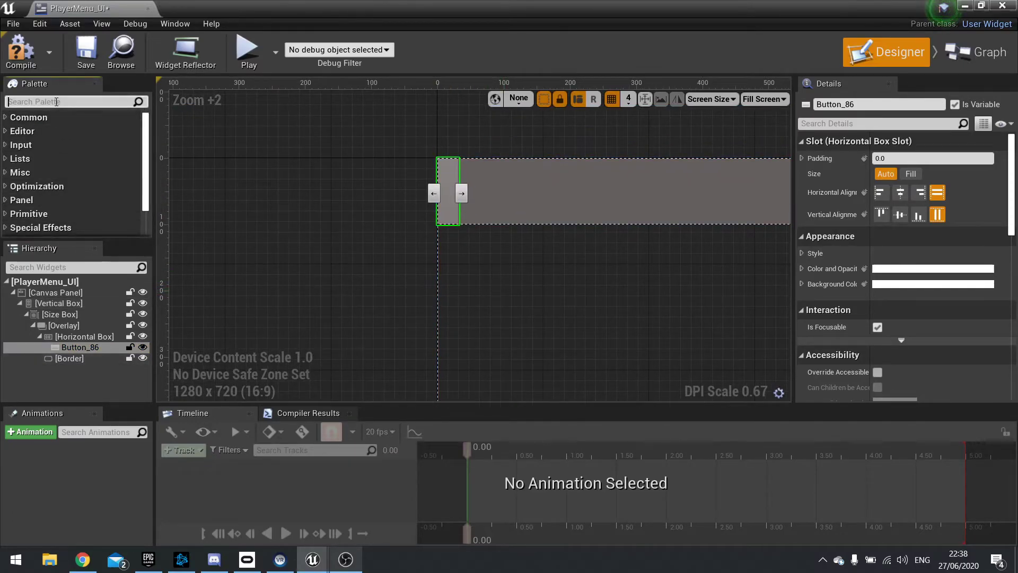
Add a Text Block from the Palette inside Button_86.
text(text)
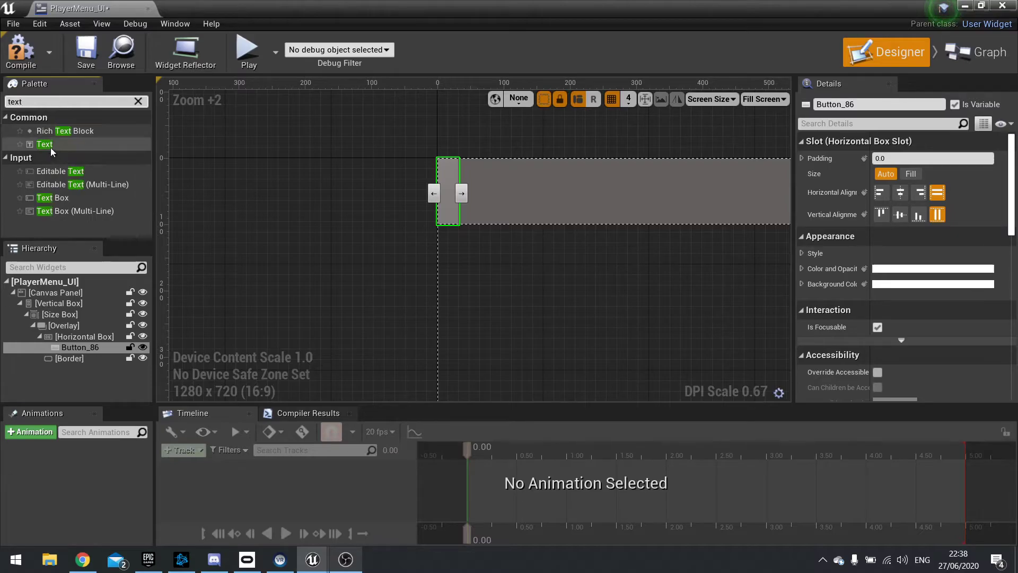
drag(45, 144, 88, 346)
click(95, 361)
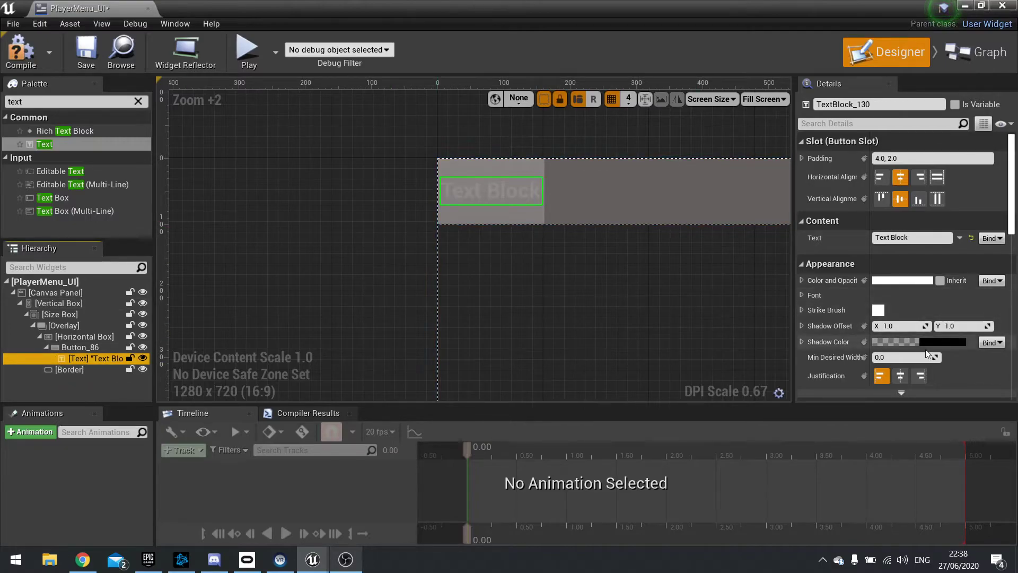
scroll(893, 307, down, 2)
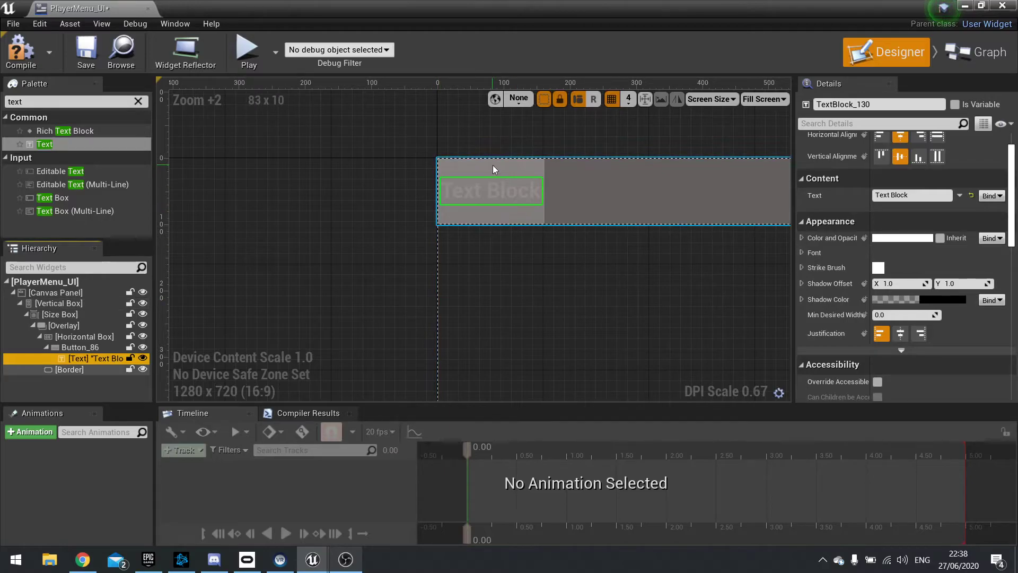
Move the Border to the top of the Overlay so it sits behind the Horizontal Box.
click(78, 327)
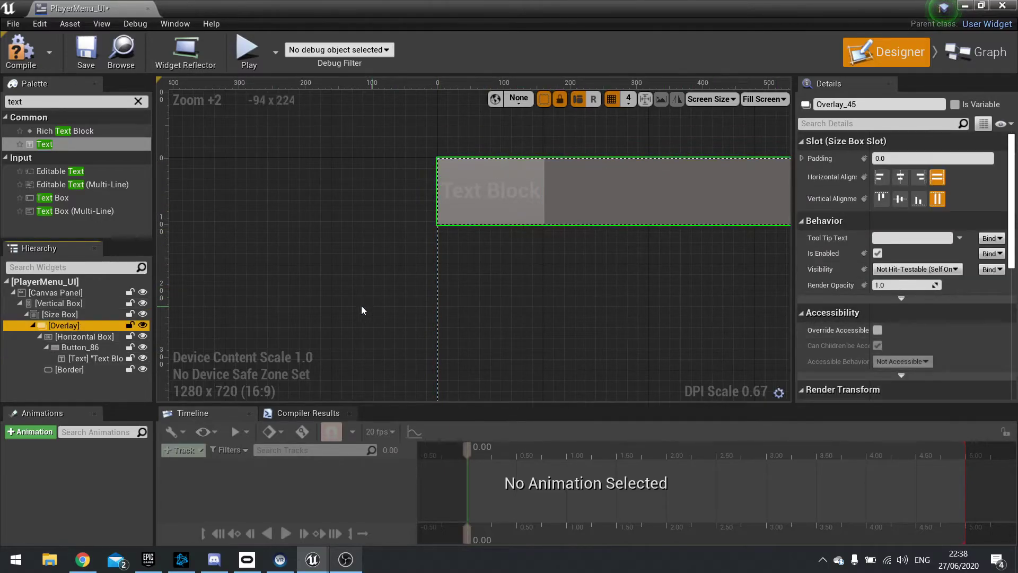
key(Down)
scroll(899, 288, down, 5)
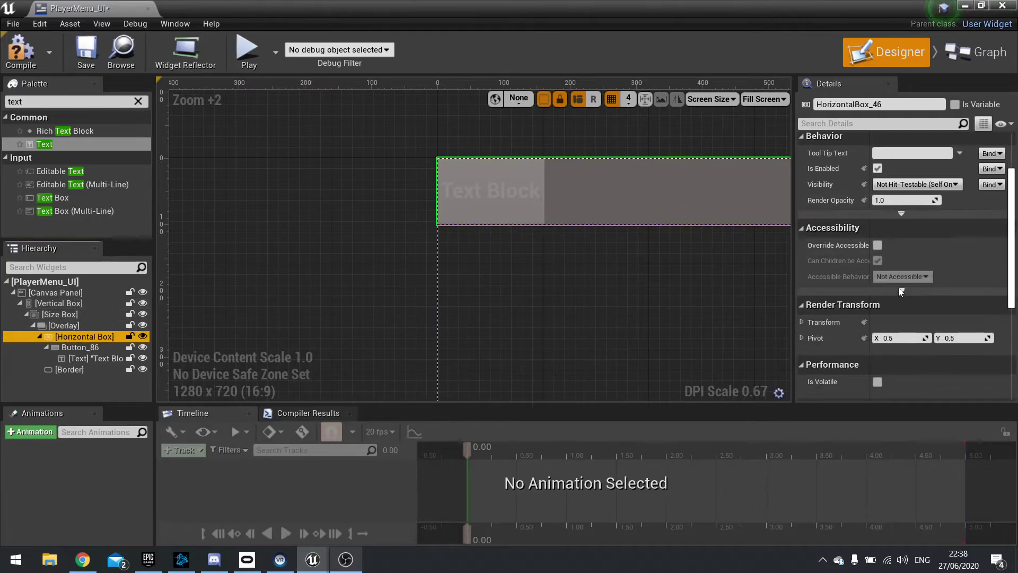
scroll(898, 288, up, 5)
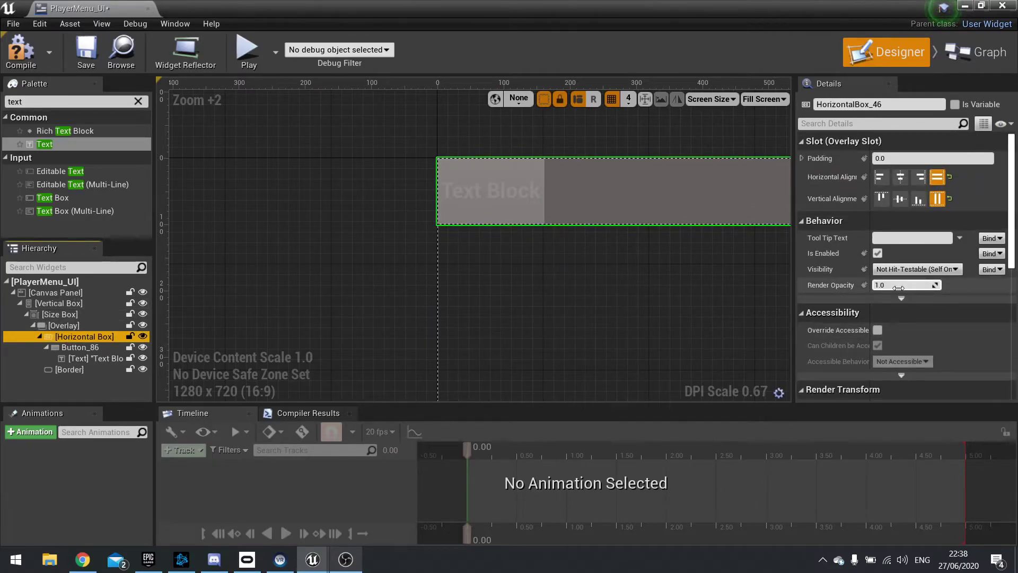
click(84, 345)
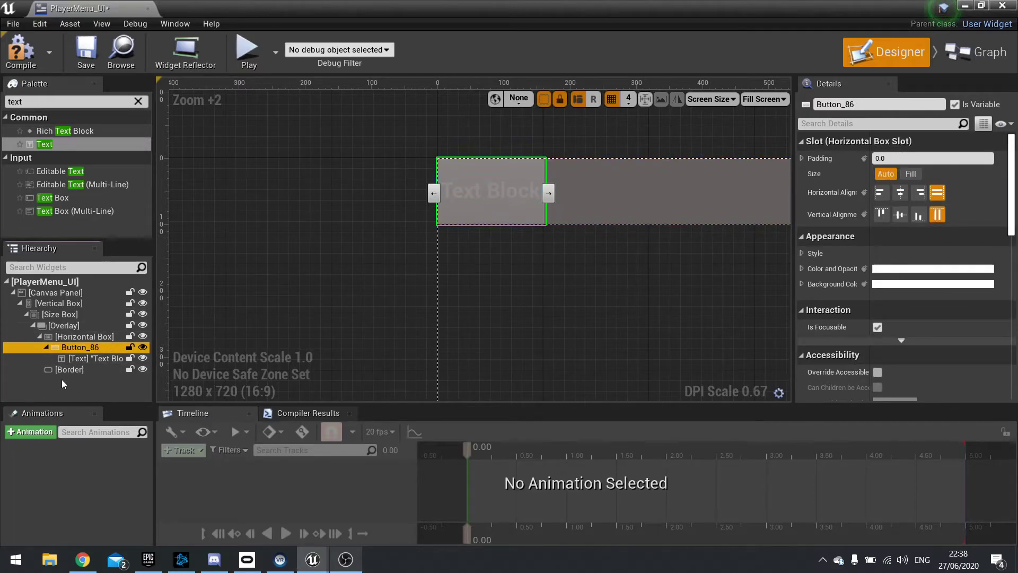
drag(72, 372, 75, 327)
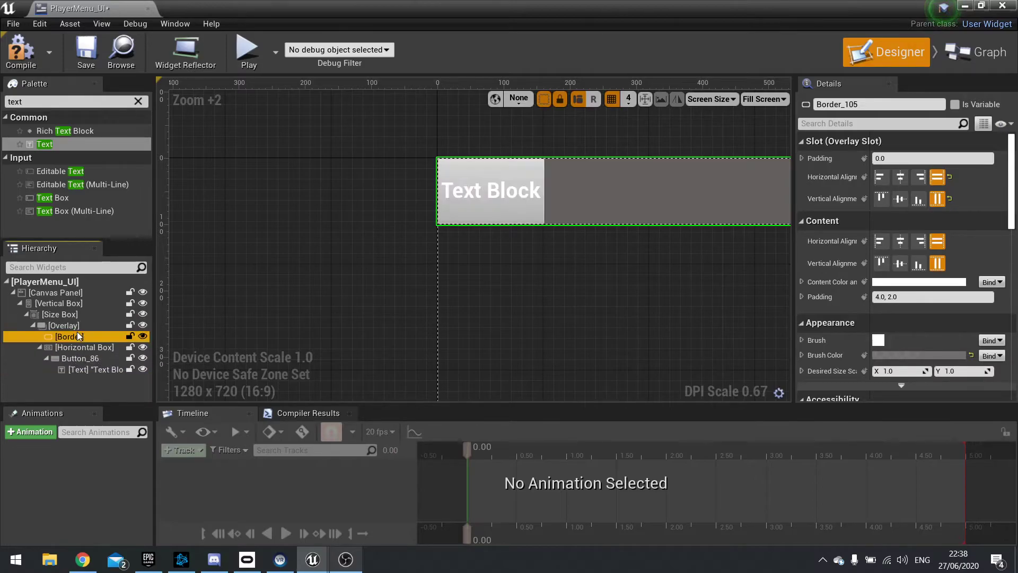
click(79, 349)
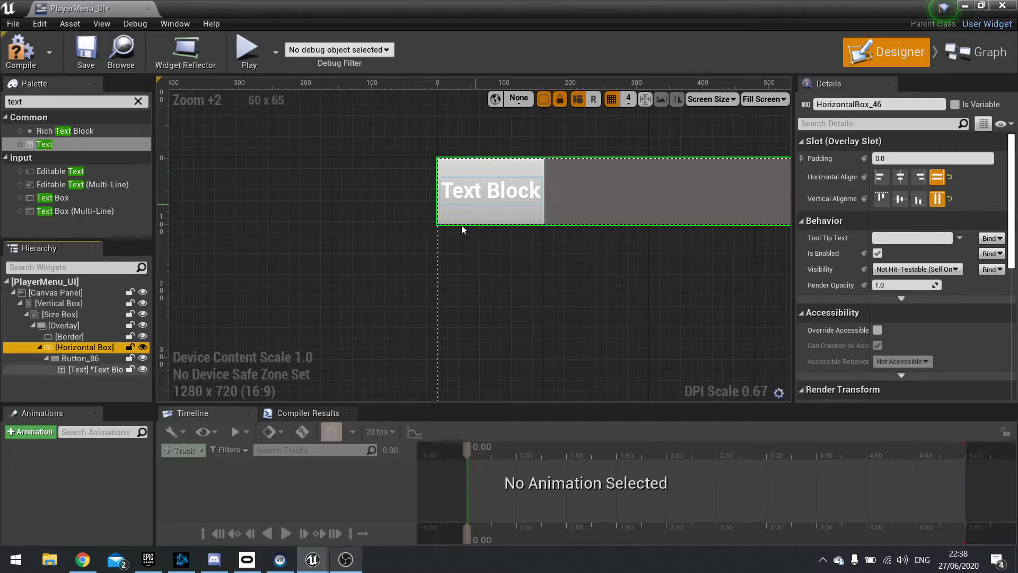
click(75, 359)
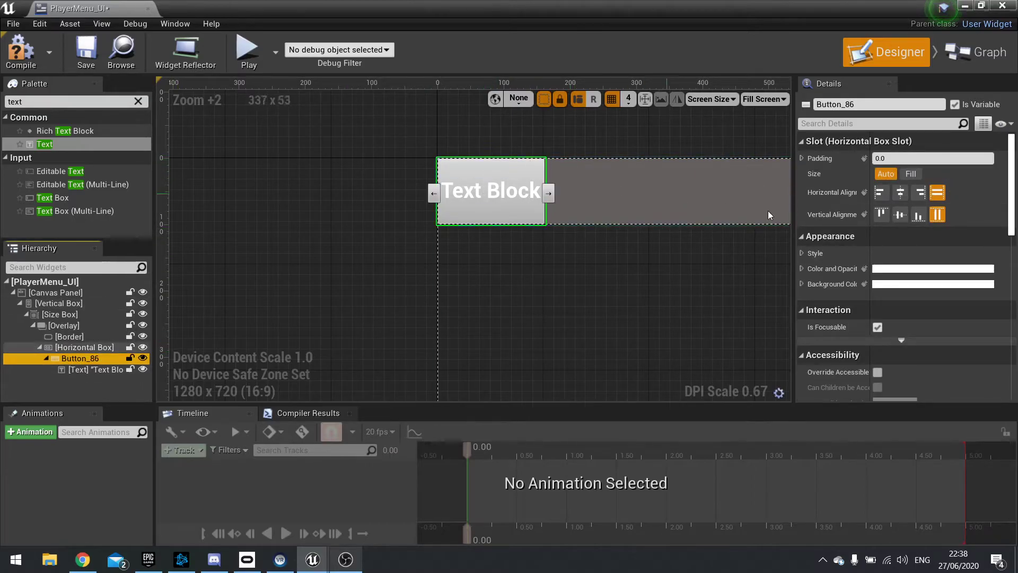
click(88, 371)
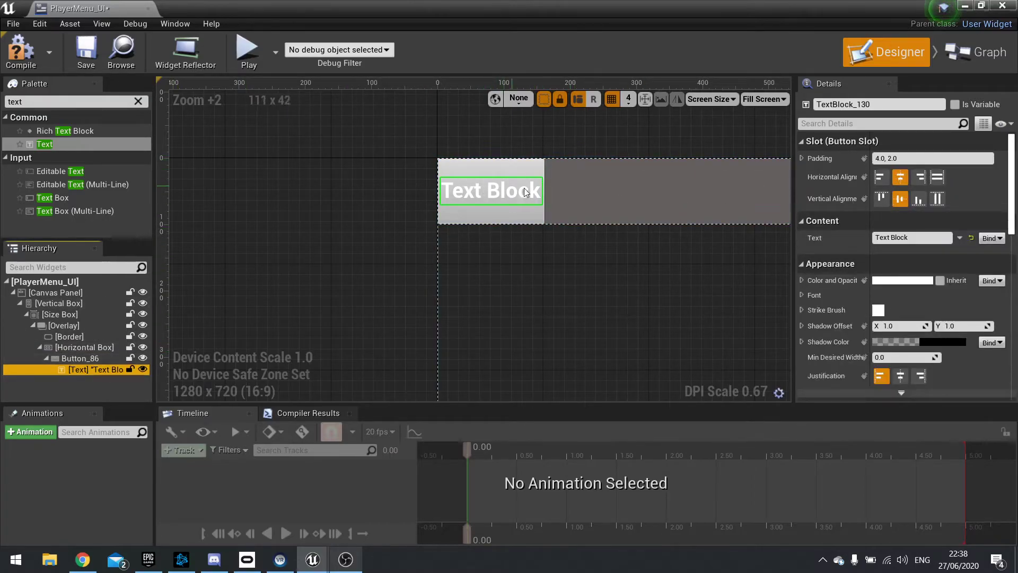
click(96, 355)
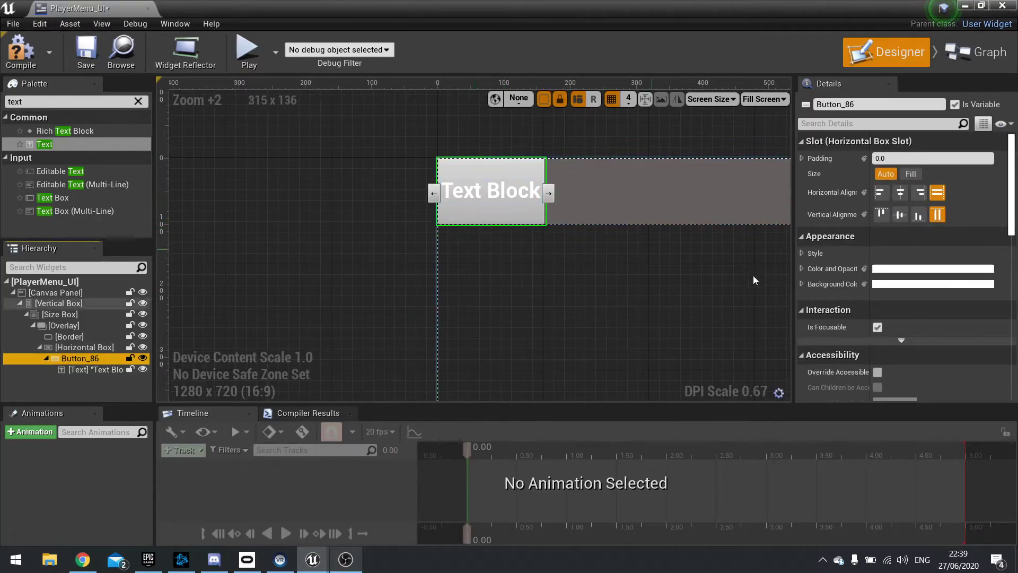
Set Button_86's Normal and Hovered style brushes to draw as None.
click(802, 253)
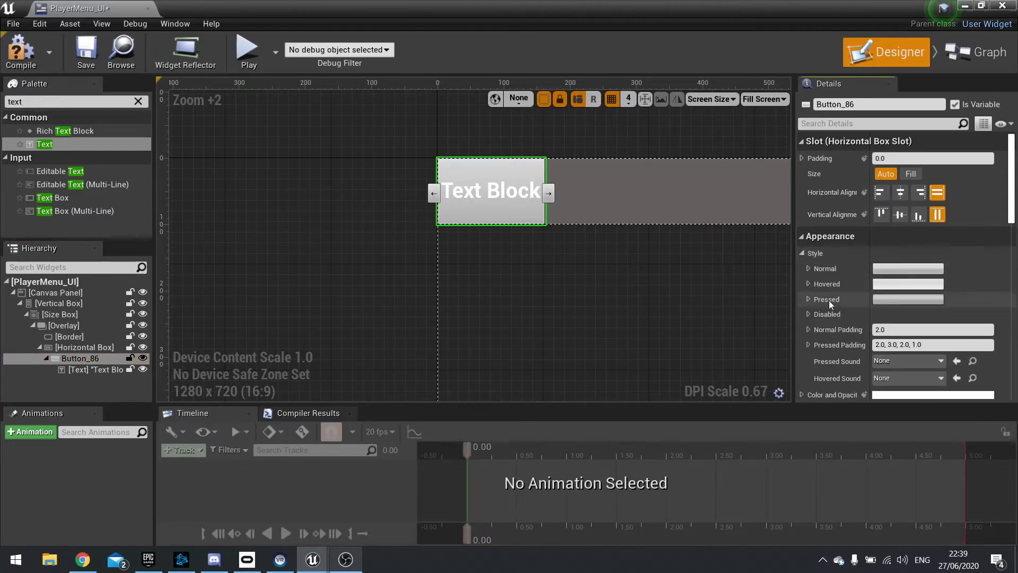
scroll(831, 305, down, 2)
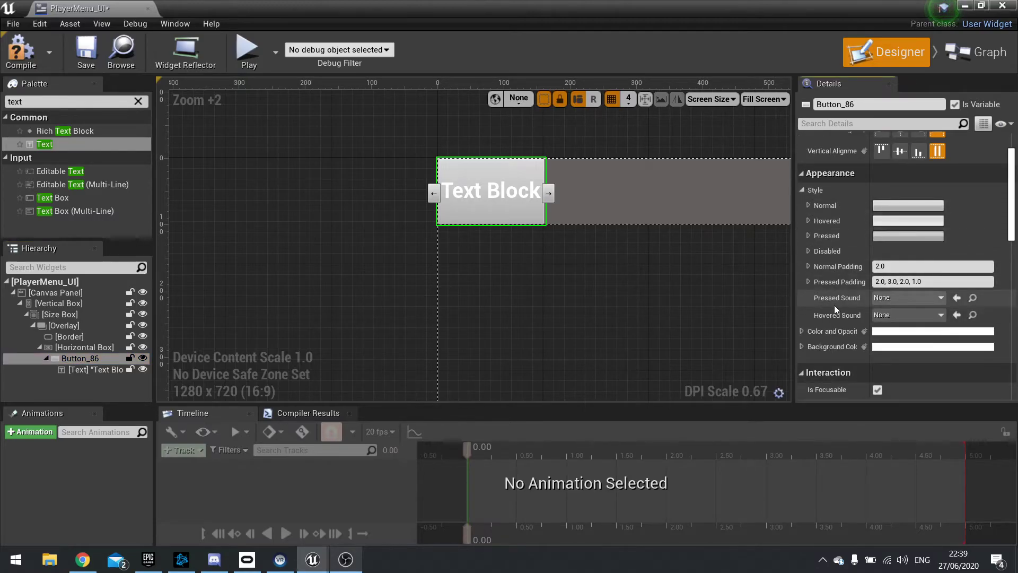
scroll(830, 306, down, 4)
scroll(836, 309, up, 4)
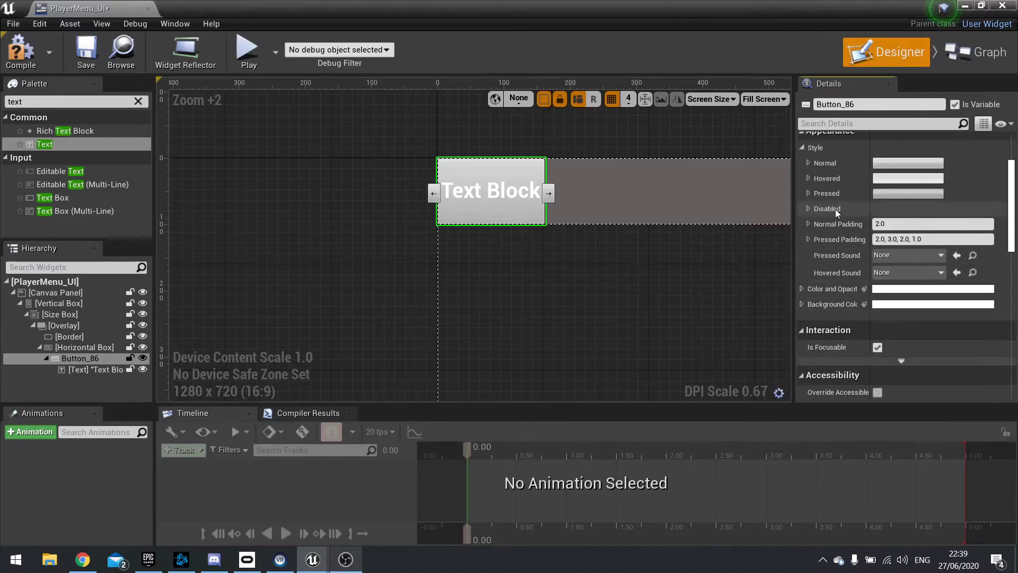
click(809, 184)
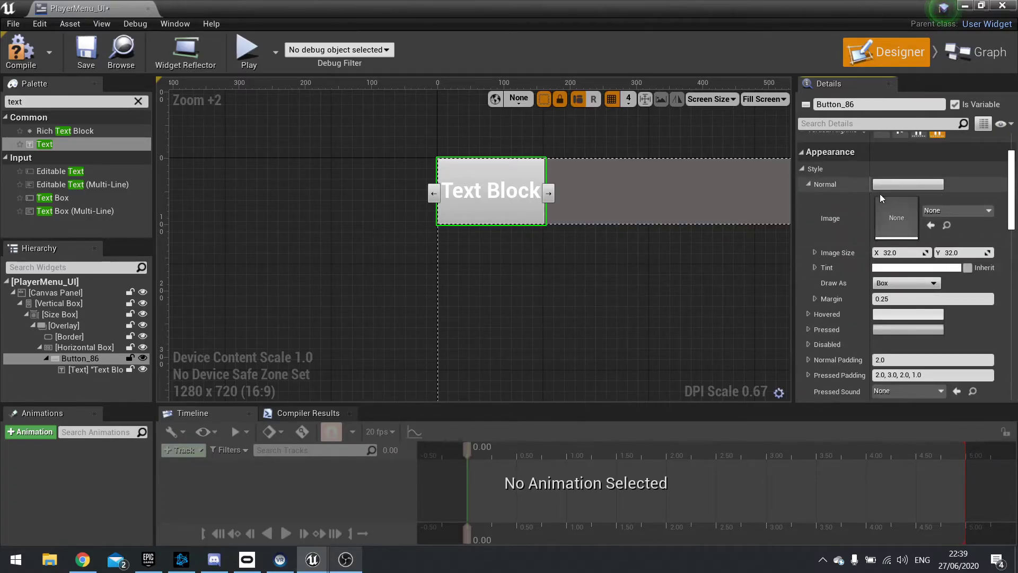
click(919, 285)
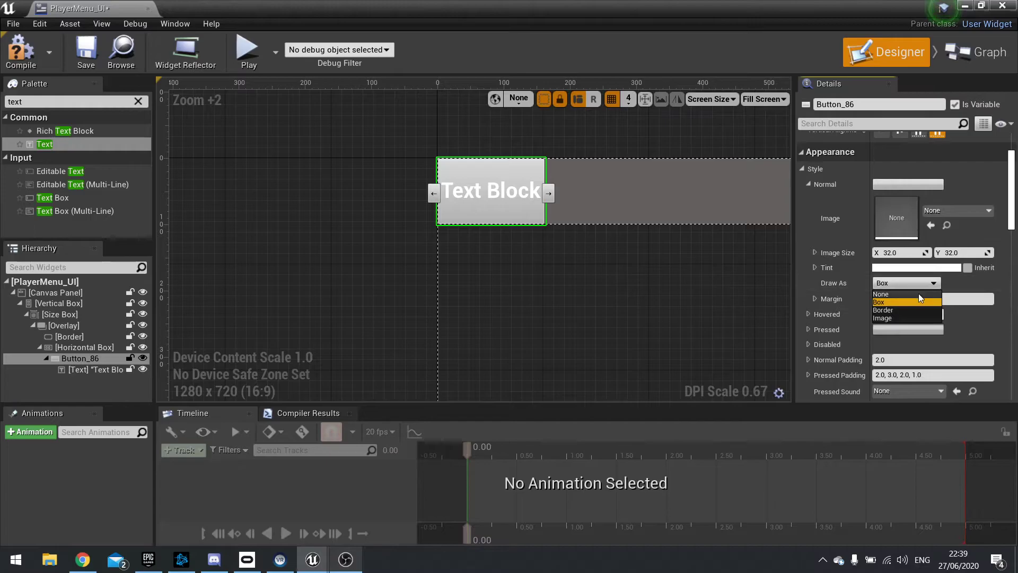
click(896, 294)
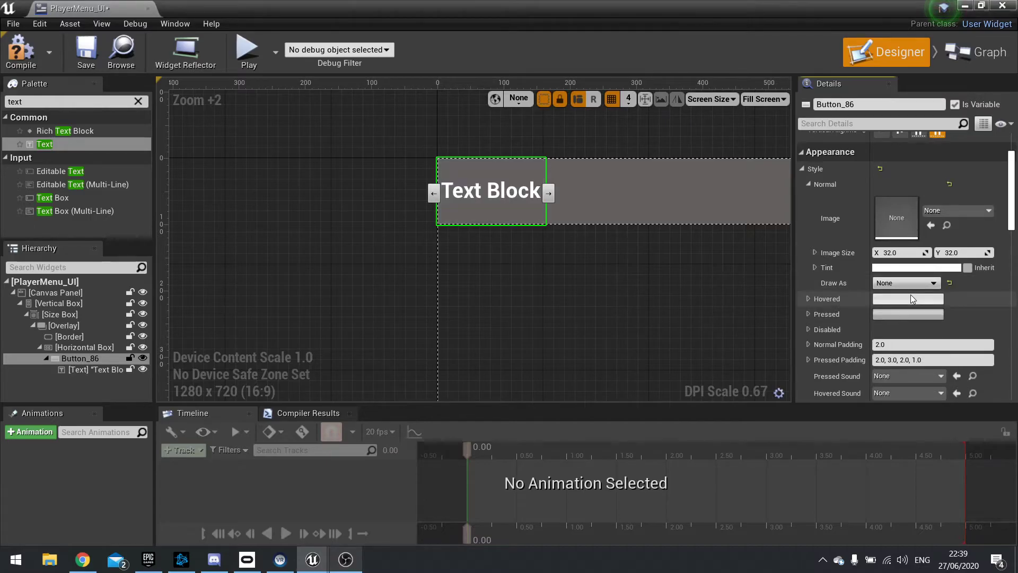
click(809, 298)
scroll(897, 345, down, 1)
click(904, 355)
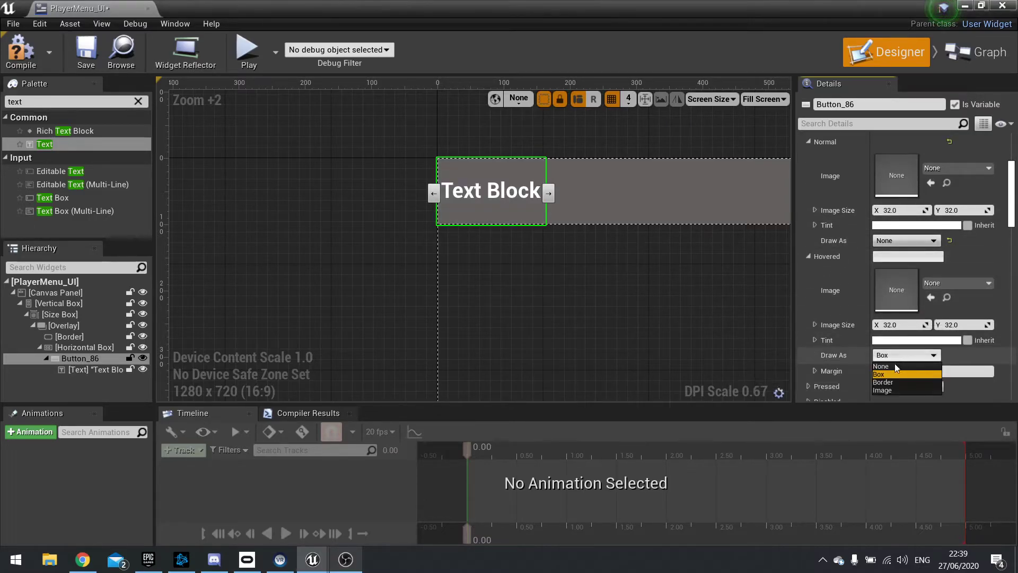
click(897, 367)
Set the Pressed brush to draw as None and compile the widget.
scroll(838, 318, down, 1)
scroll(827, 297, down, 1)
click(809, 265)
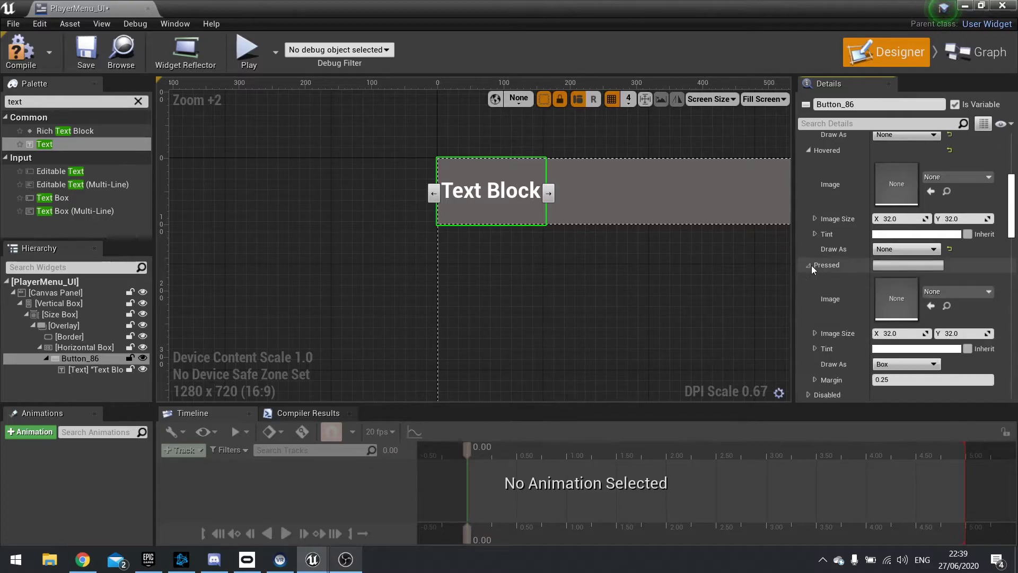
click(900, 364)
click(897, 376)
scroll(901, 371, down, 1)
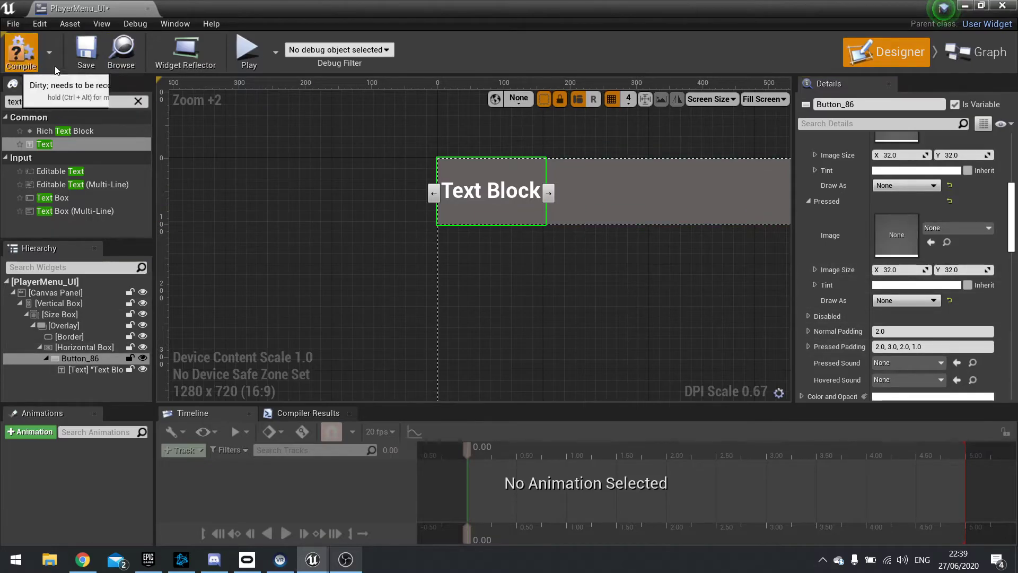
click(24, 53)
click(523, 294)
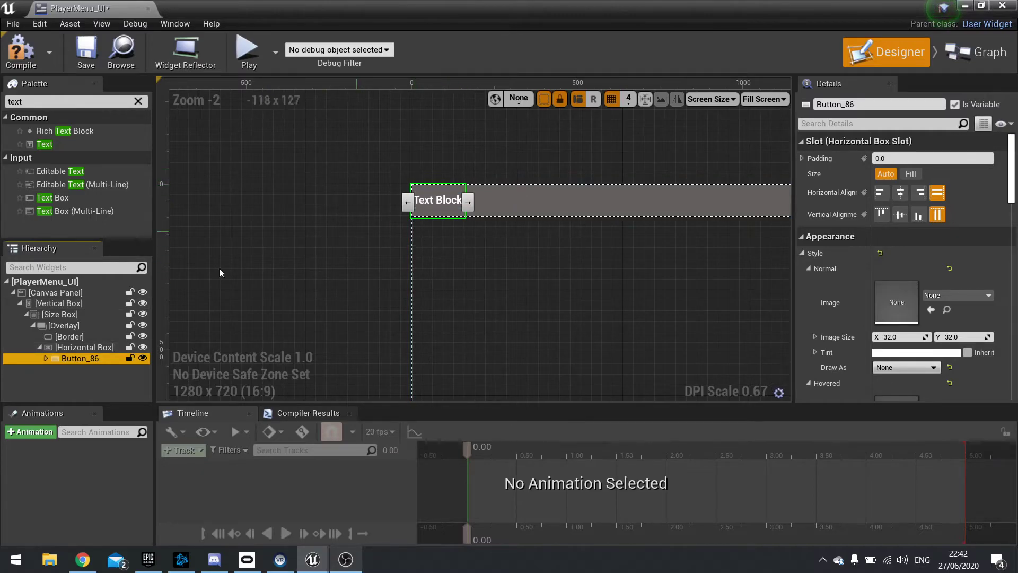
Wrap Button_86 in a new Size Box and select it.
right_click(95, 360)
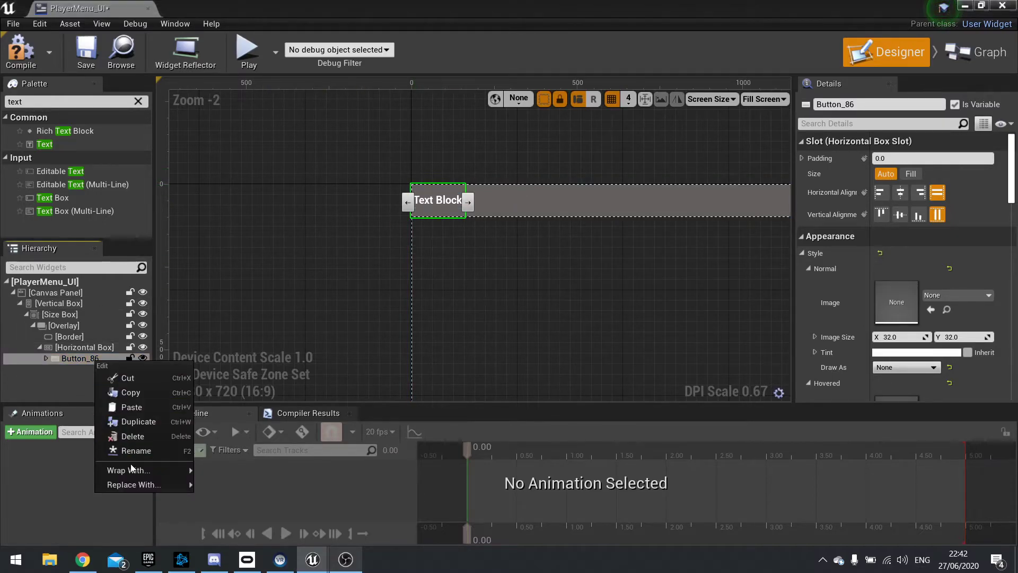
mouse_move(177, 474)
click(229, 465)
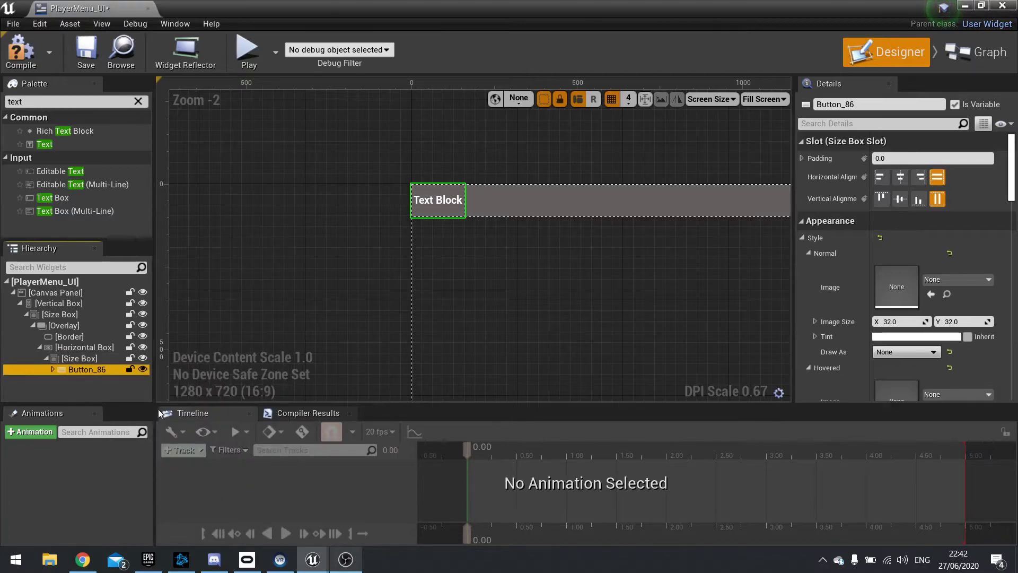
click(90, 359)
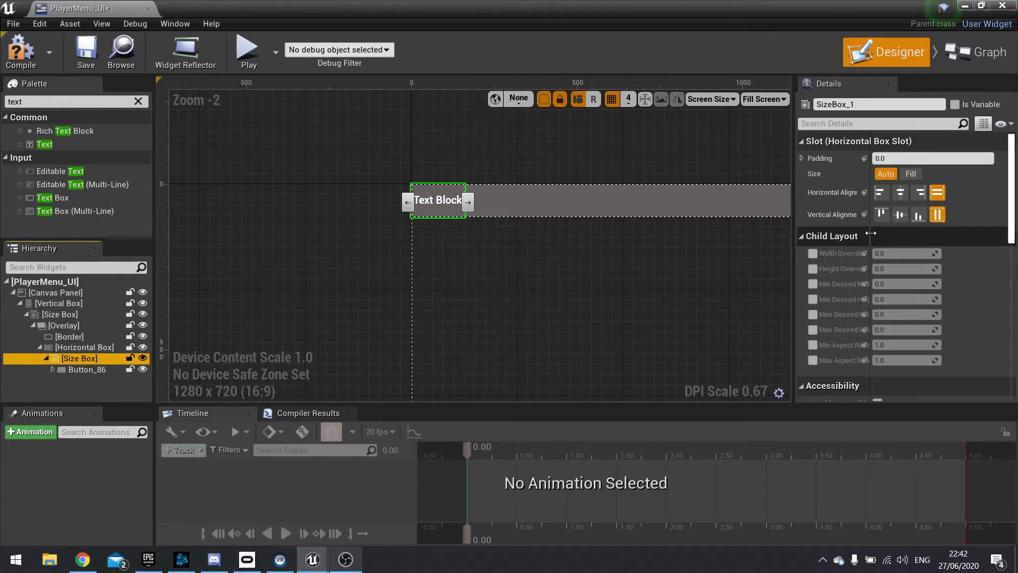
Enable Min Desired Width on the Size Box and set it to 300.
mouse_move(871, 250)
mouse_down()
mouse_move(896, 247)
mouse_move(873, 240)
mouse_up()
click(812, 284)
click(901, 283)
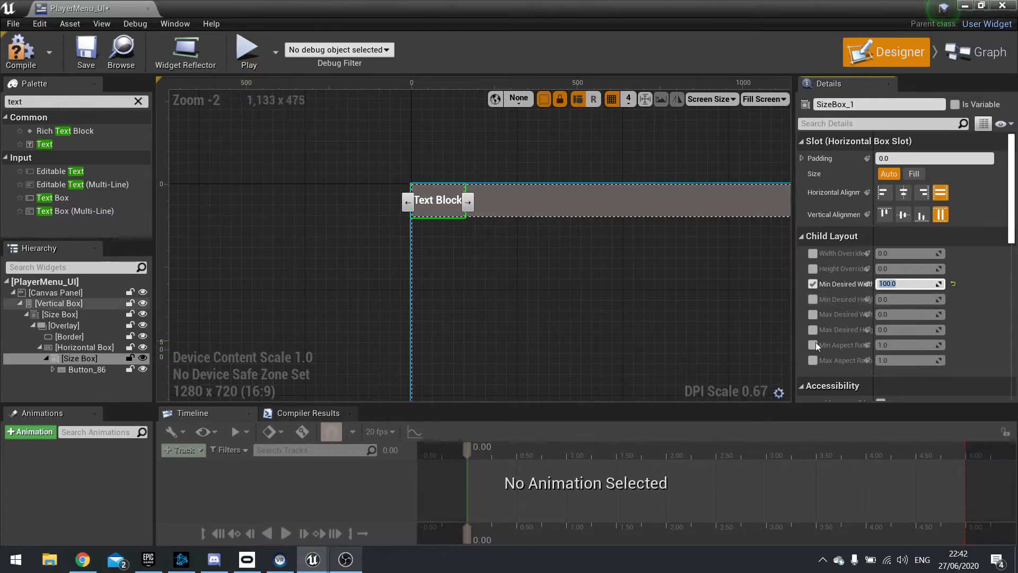
text(1000)
key(Return)
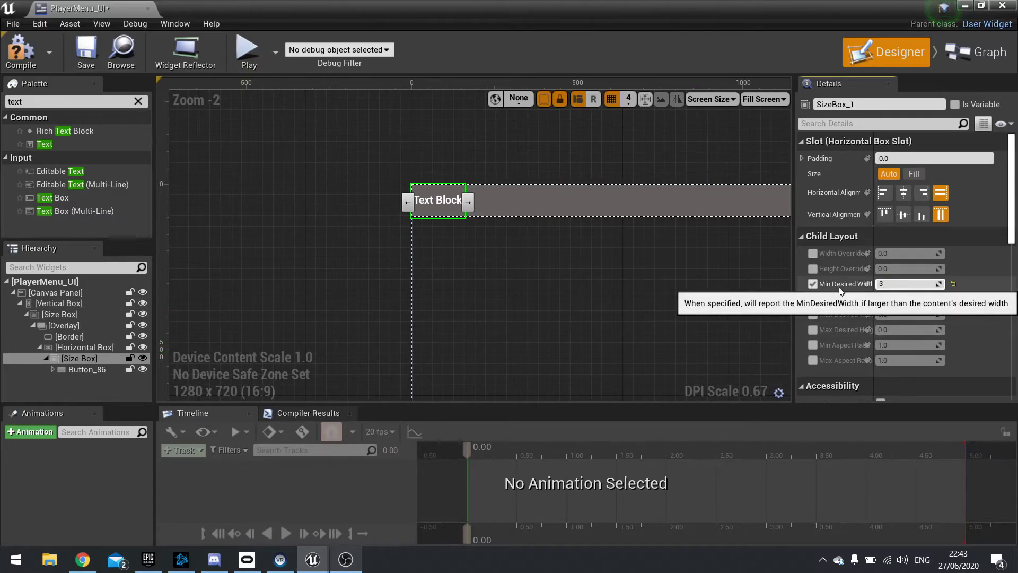
text(300)
key(Return)
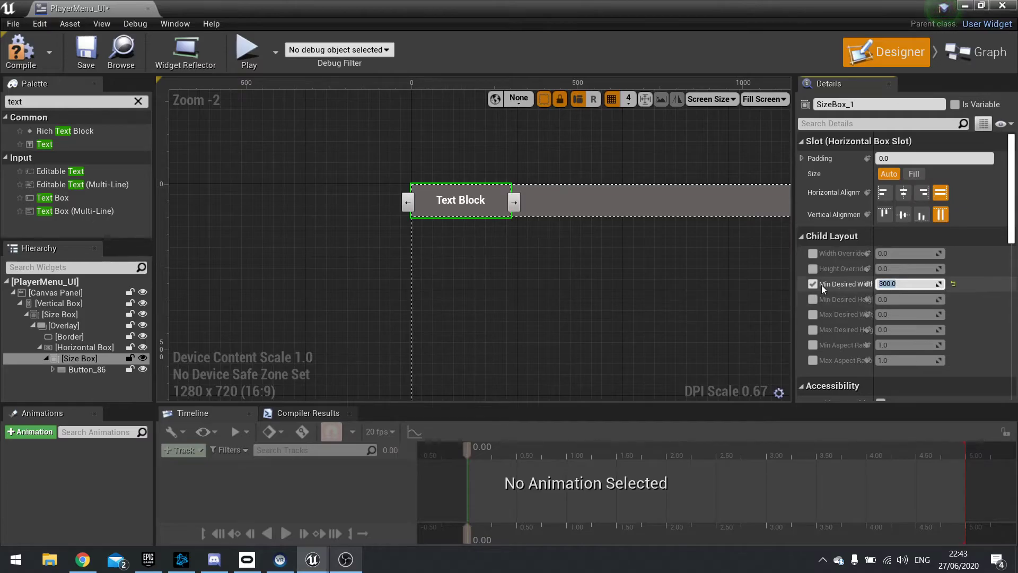
right_drag(588, 246, 454, 259)
scroll(456, 259, down, 2)
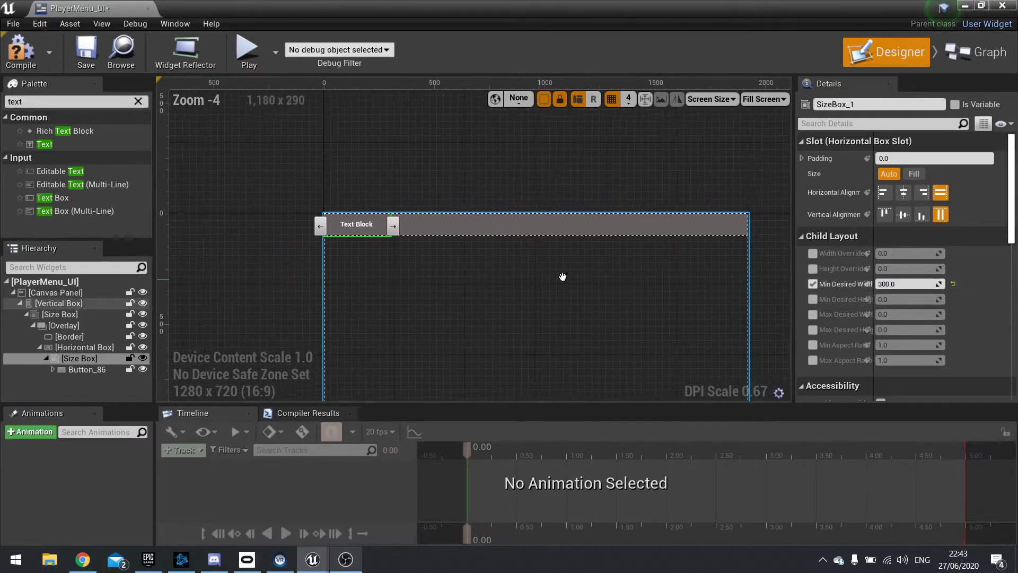
right_drag(345, 221, 387, 217)
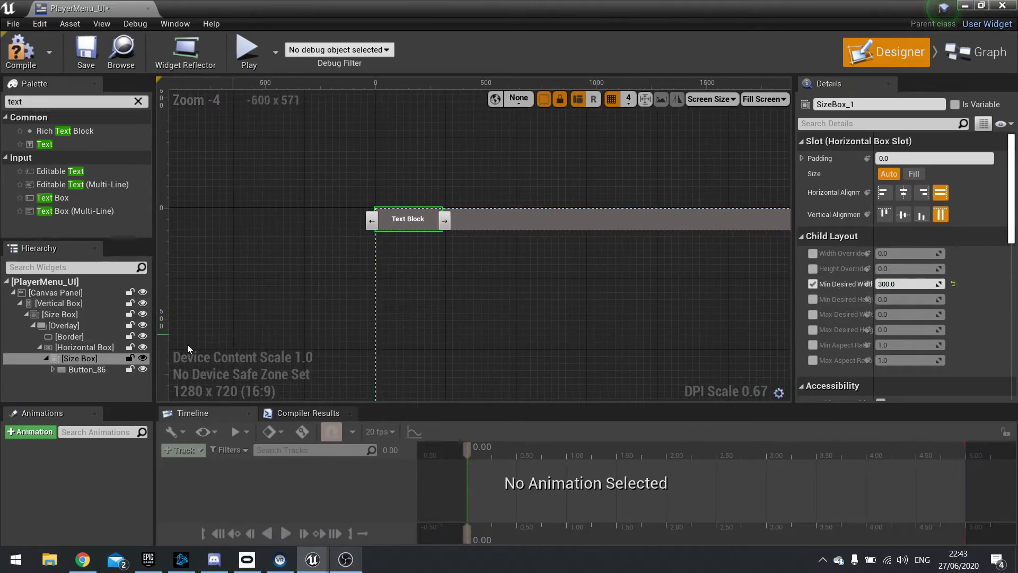
Rename Button_86 to CharacterButton in the Hierarchy.
click(84, 369)
double_click(88, 371)
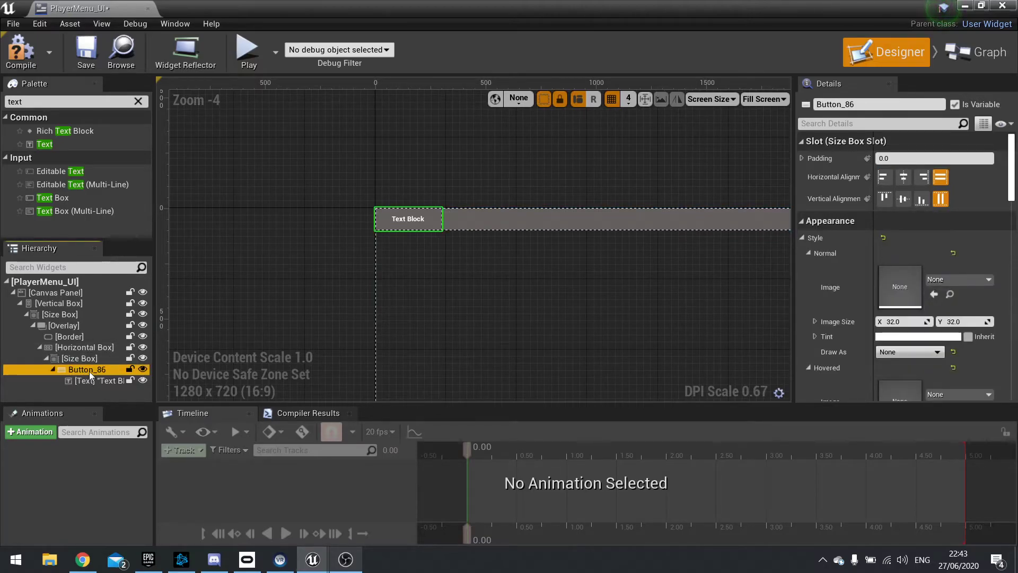
click(104, 369)
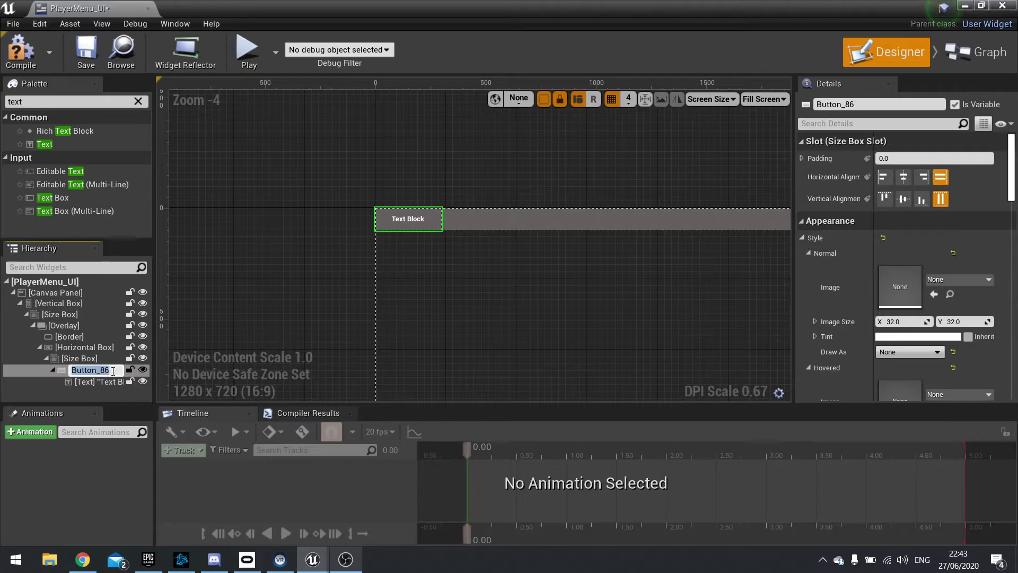
text(Char)
text(acterButton)
key(Return)
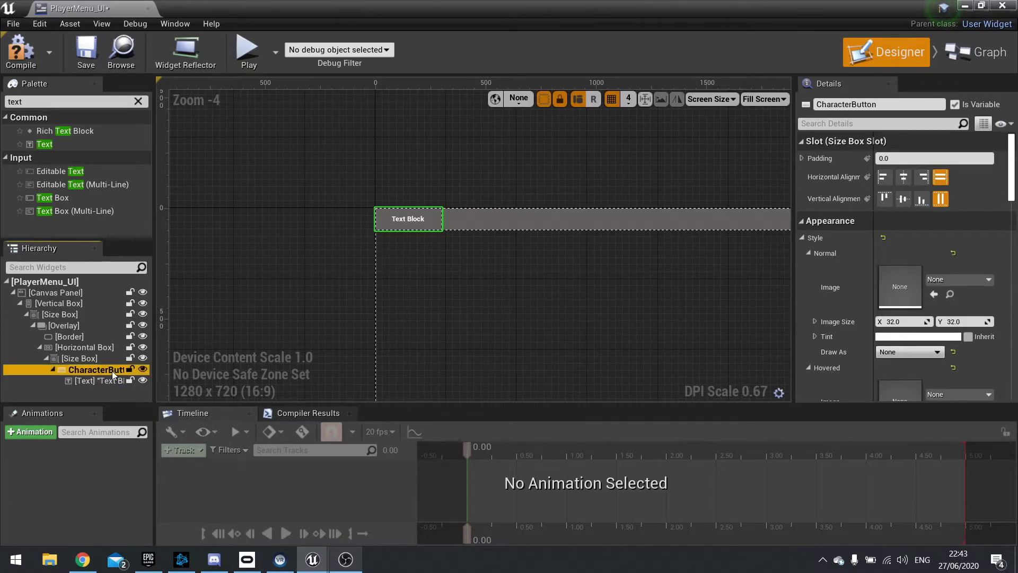
Set the button's Text Block to read 'Character'.
click(101, 381)
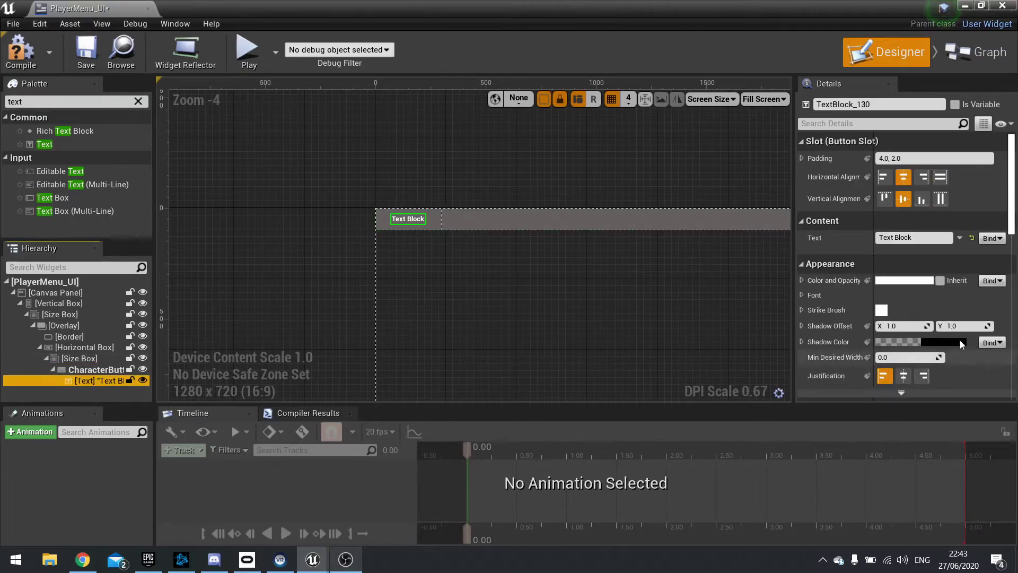
click(928, 236)
text(Cha)
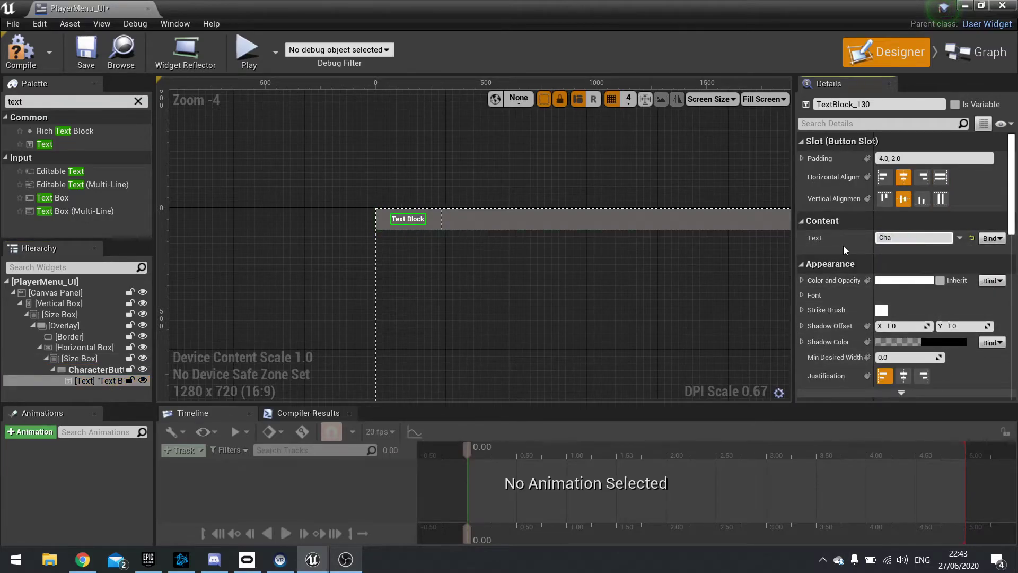
text(racter)
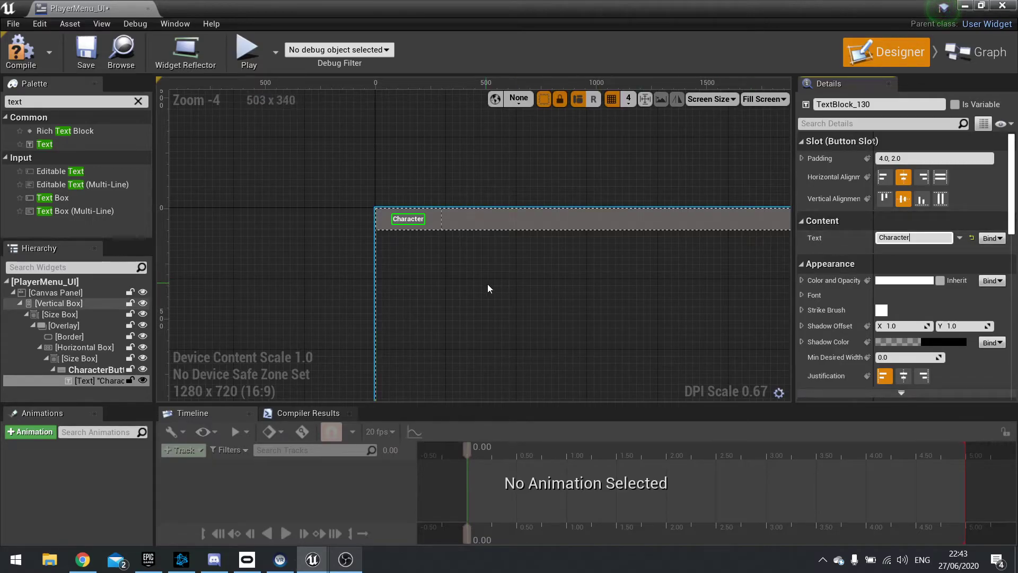
right_drag(488, 284, 440, 271)
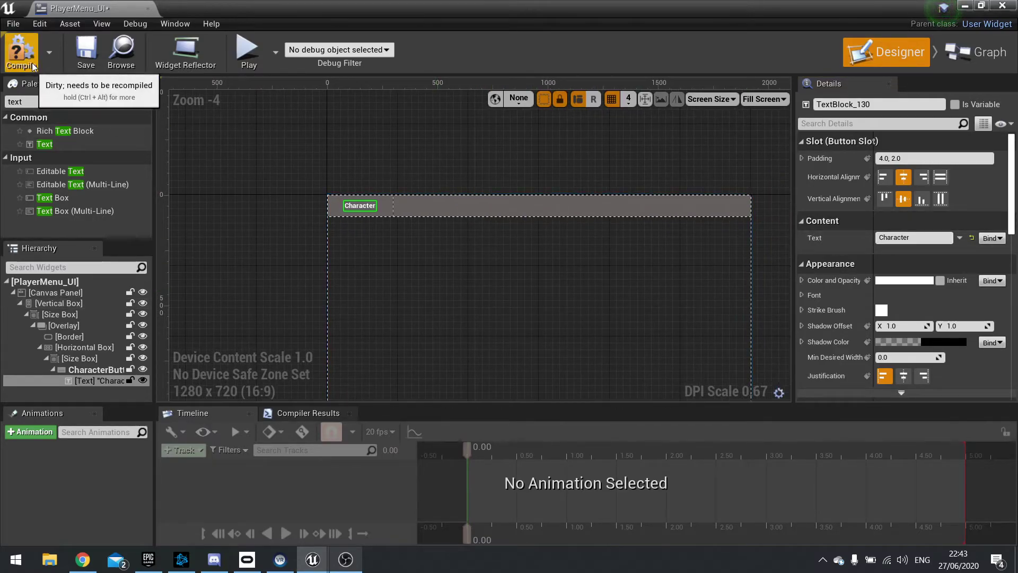
Duplicate the CharacterButton size box three times with Ctrl+D, giving four buttons.
click(88, 371)
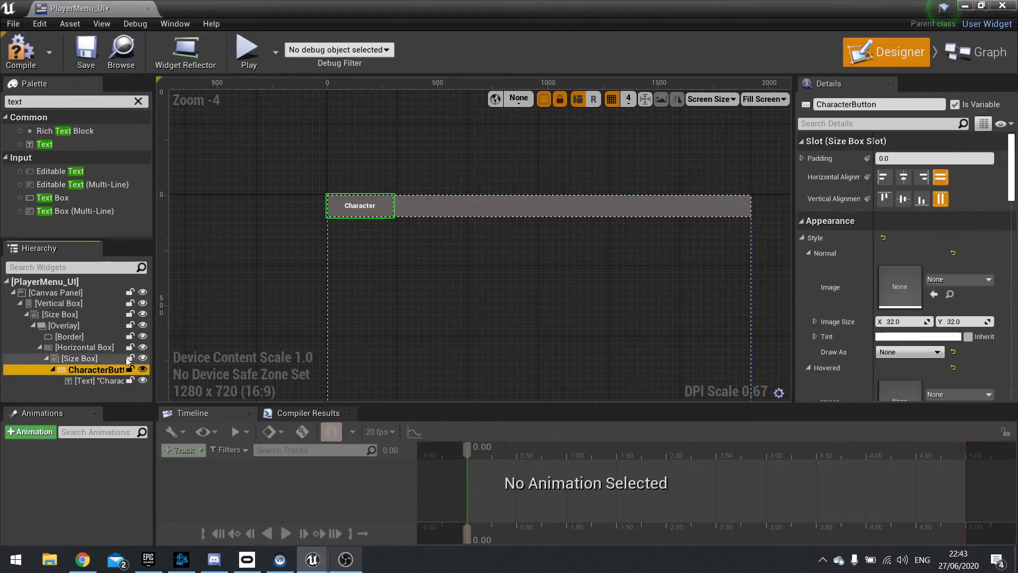
click(82, 358)
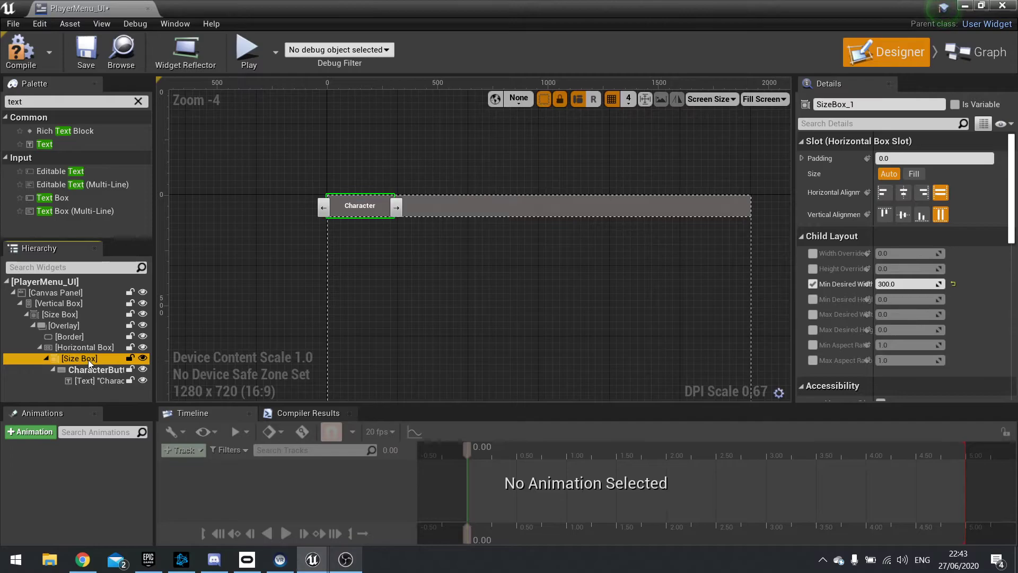
key(ctrl+d)
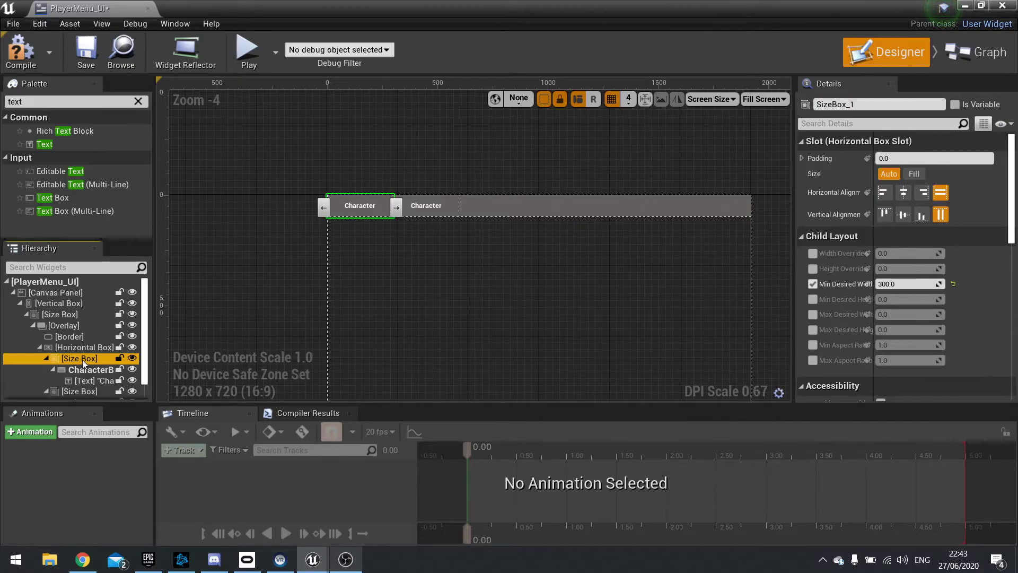
key(ctrl+d)
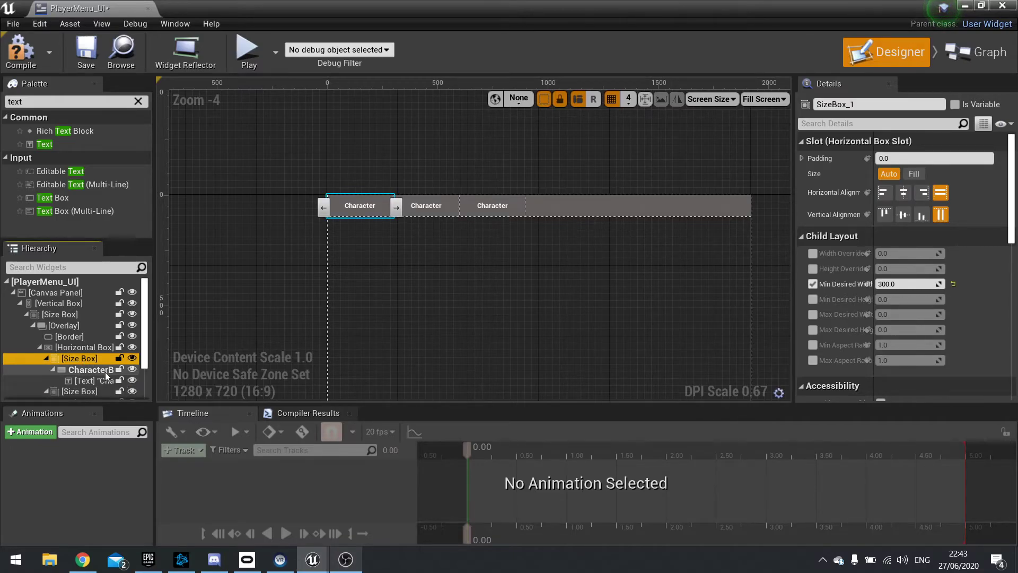
key(ctrl+d)
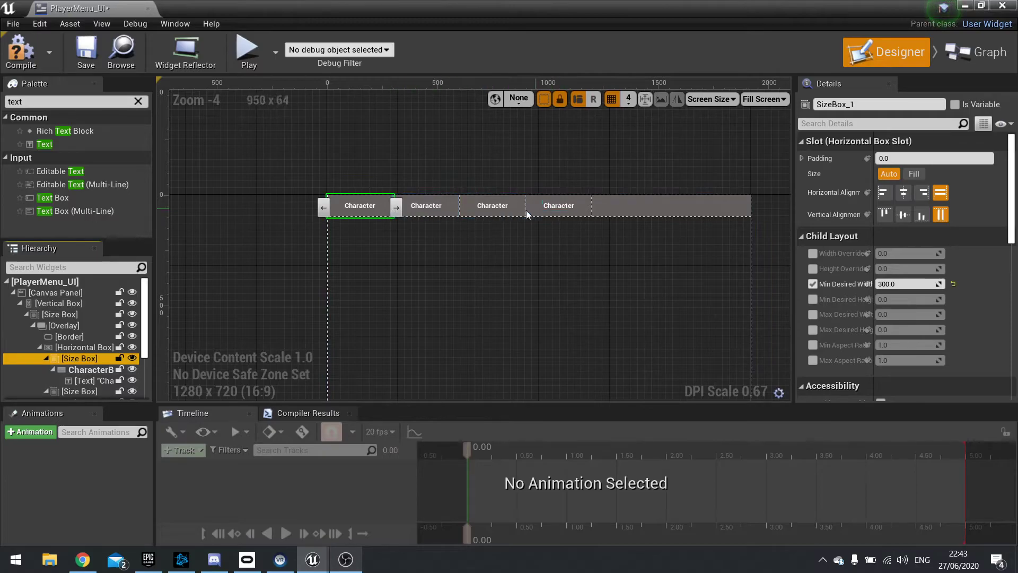
Relabel the first, third and fourth buttons as Quests, Inventory and Skills.
click(363, 208)
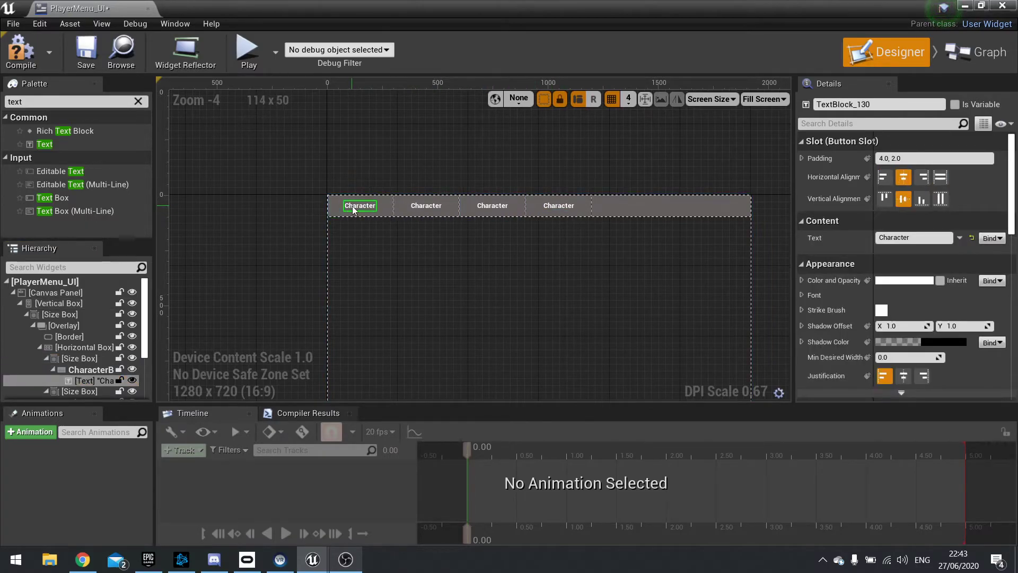
click(912, 238)
text(Quests)
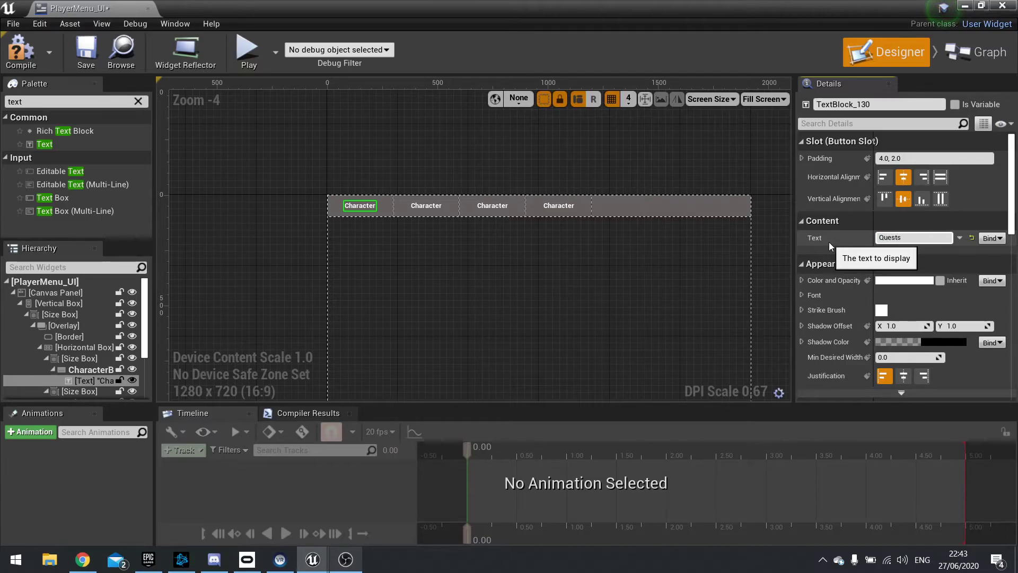
key(Return)
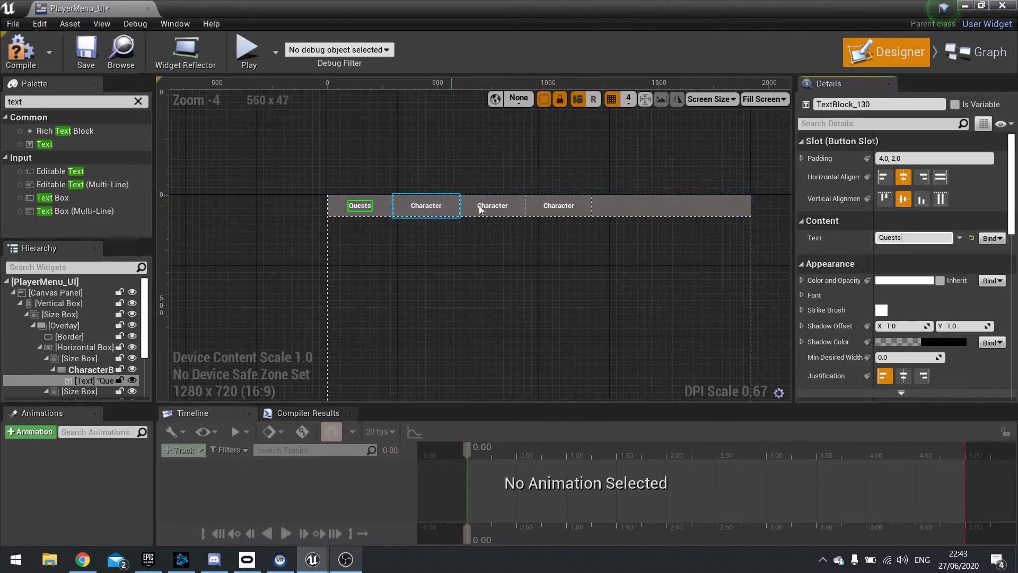
click(492, 207)
click(924, 238)
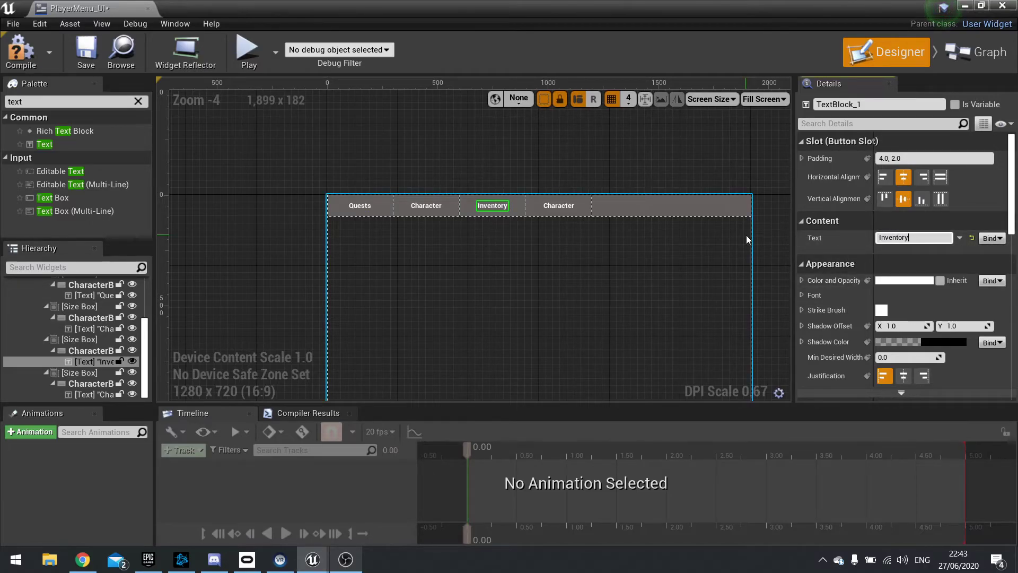
key(Return)
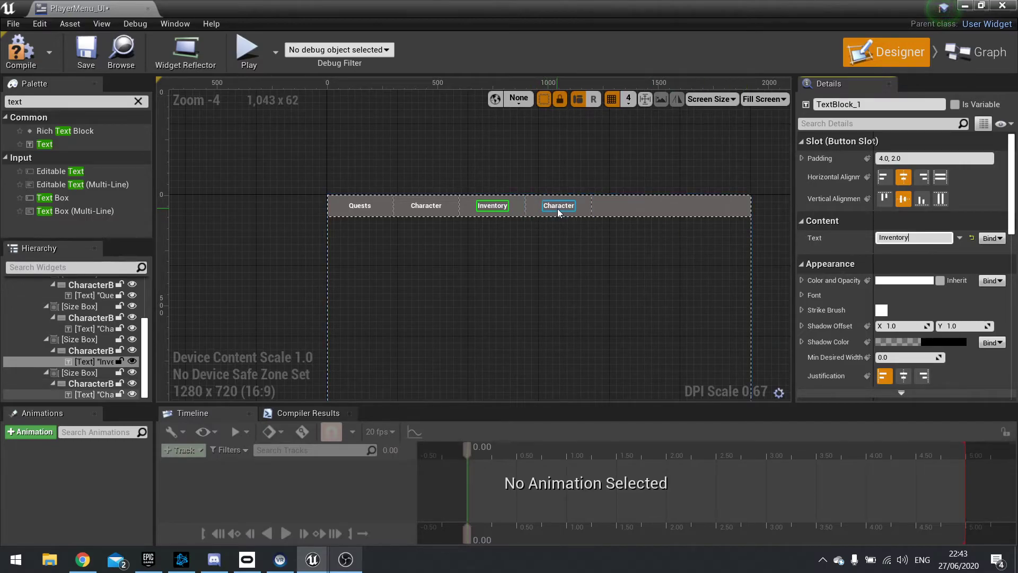
click(558, 209)
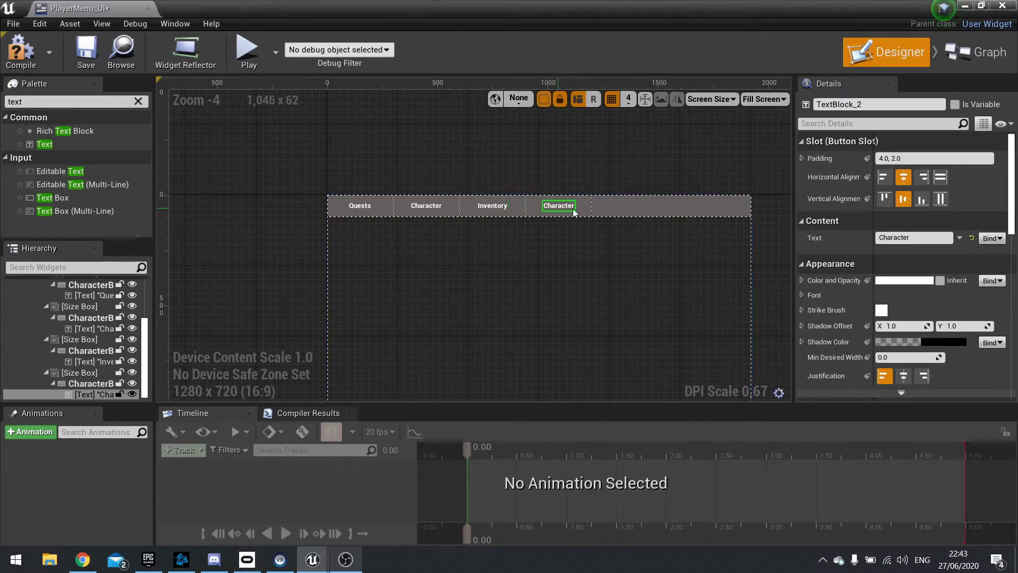
click(920, 238)
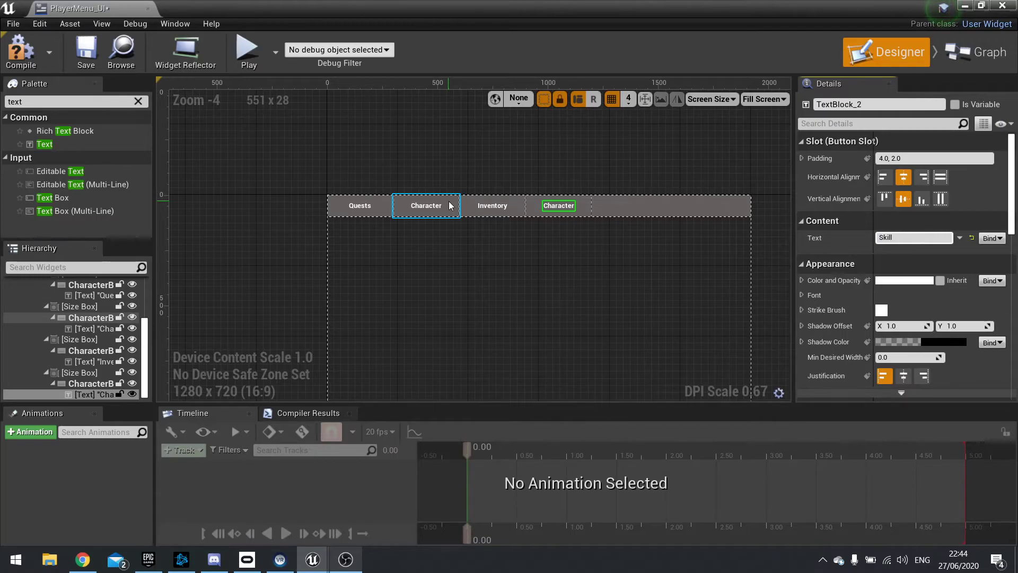
text(s)
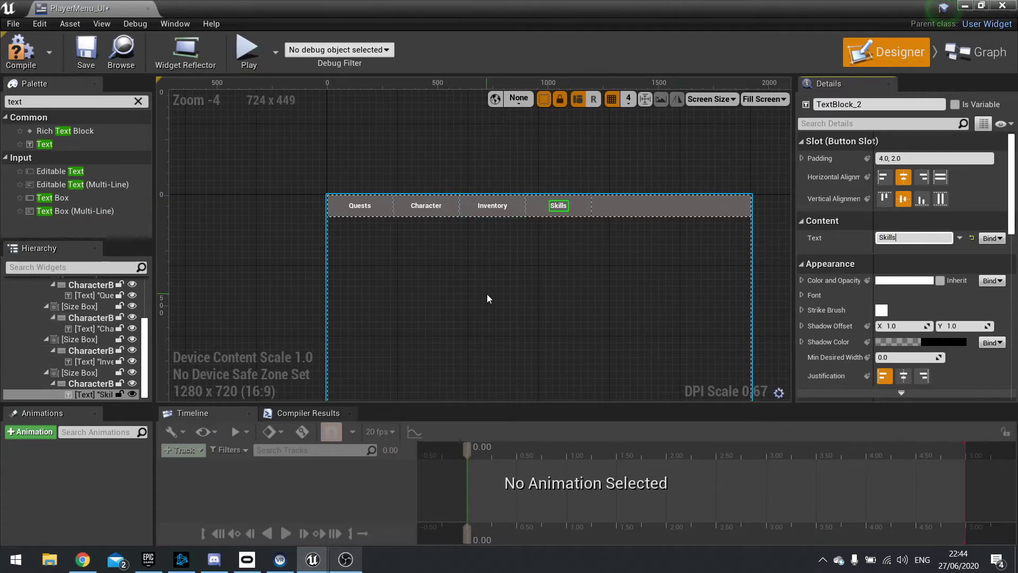
click(488, 298)
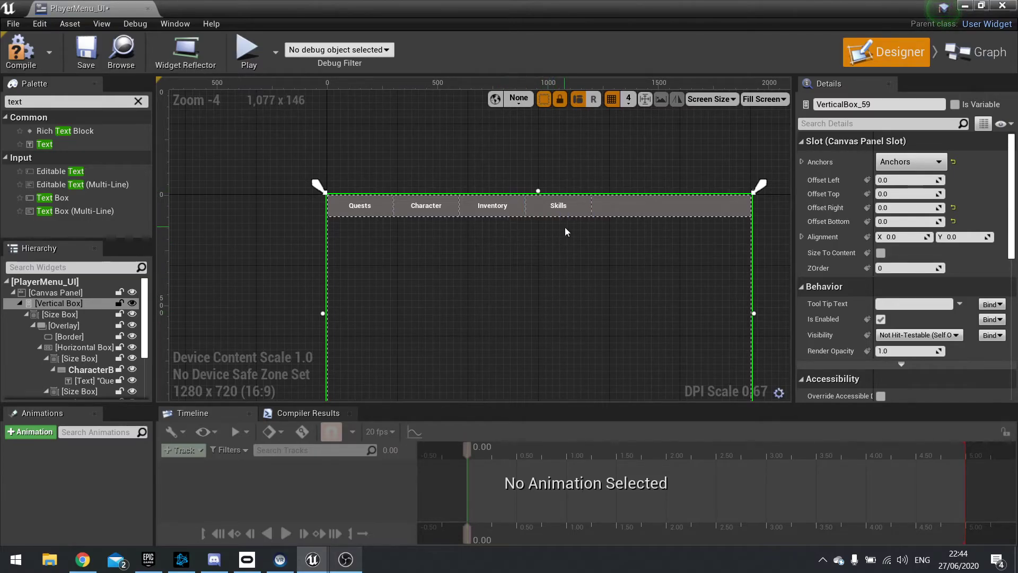
Right-align the Horizontal Box holding the tabs.
click(98, 347)
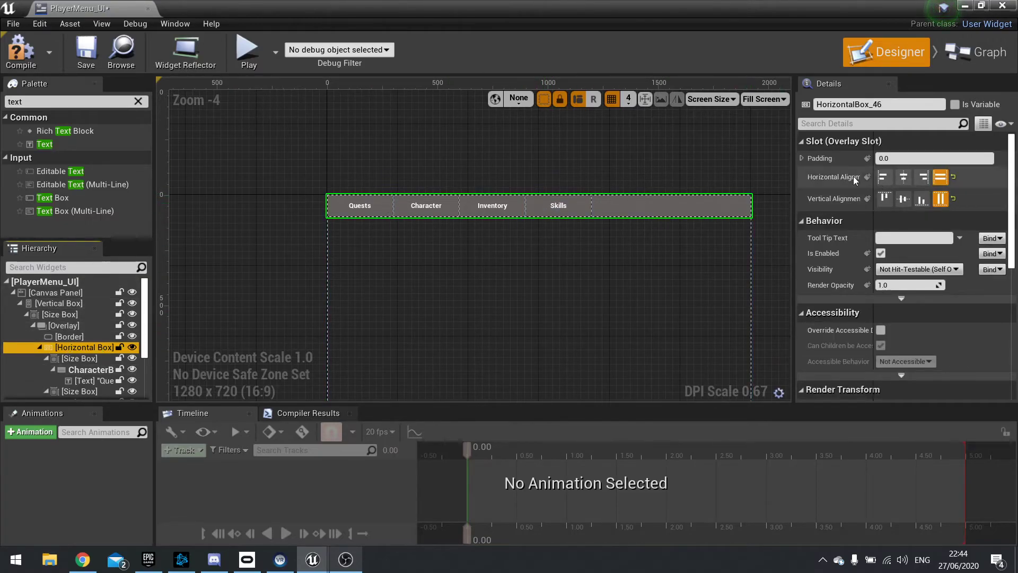
click(926, 182)
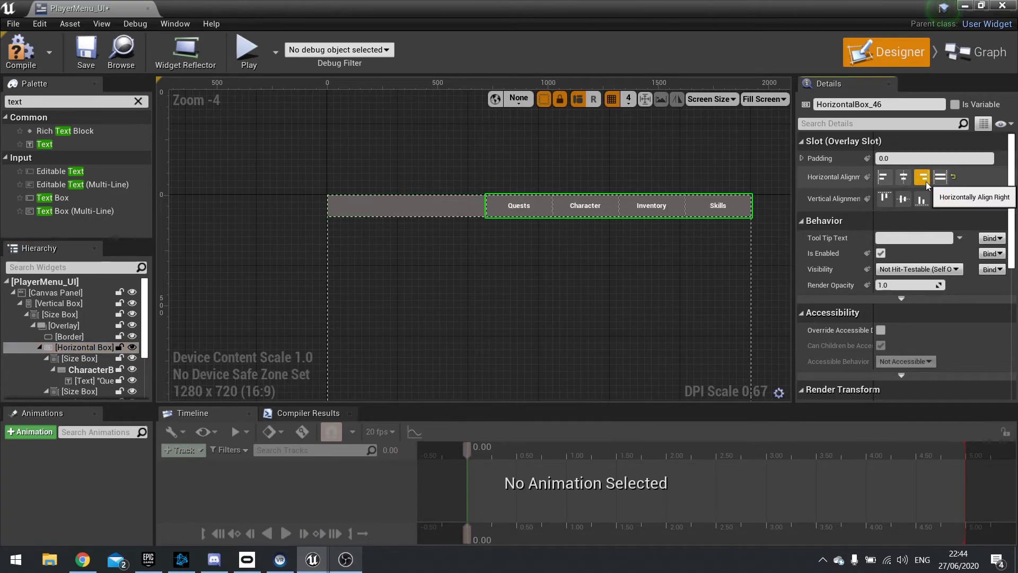
click(761, 231)
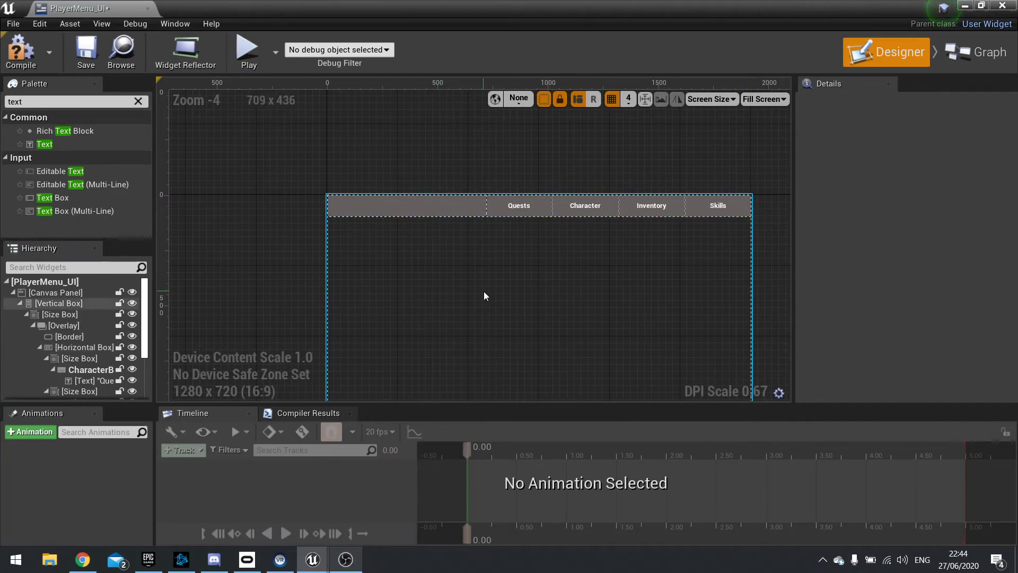
right_drag(552, 314, 546, 273)
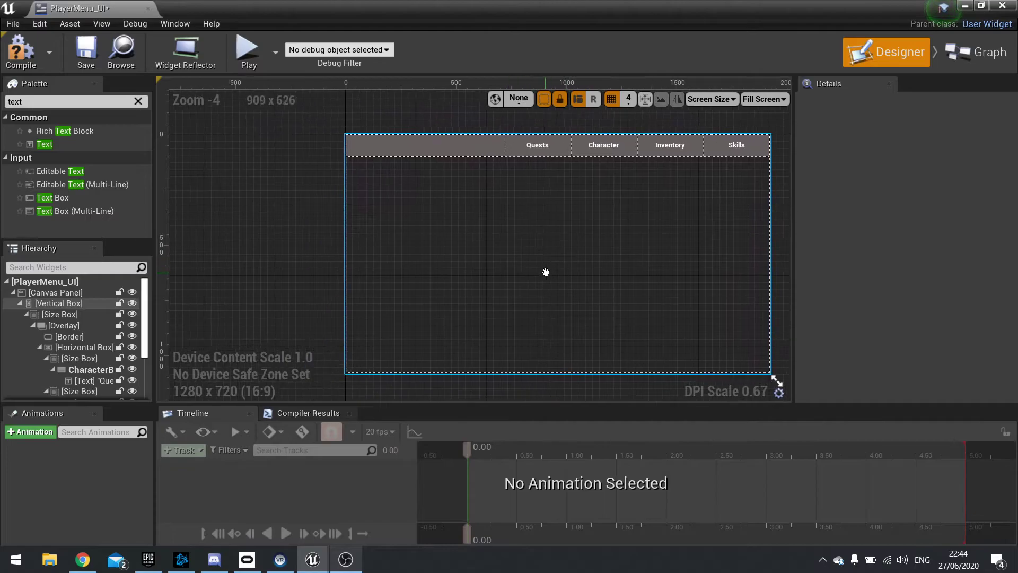
scroll(76, 364, down, 5)
scroll(80, 339, up, 3)
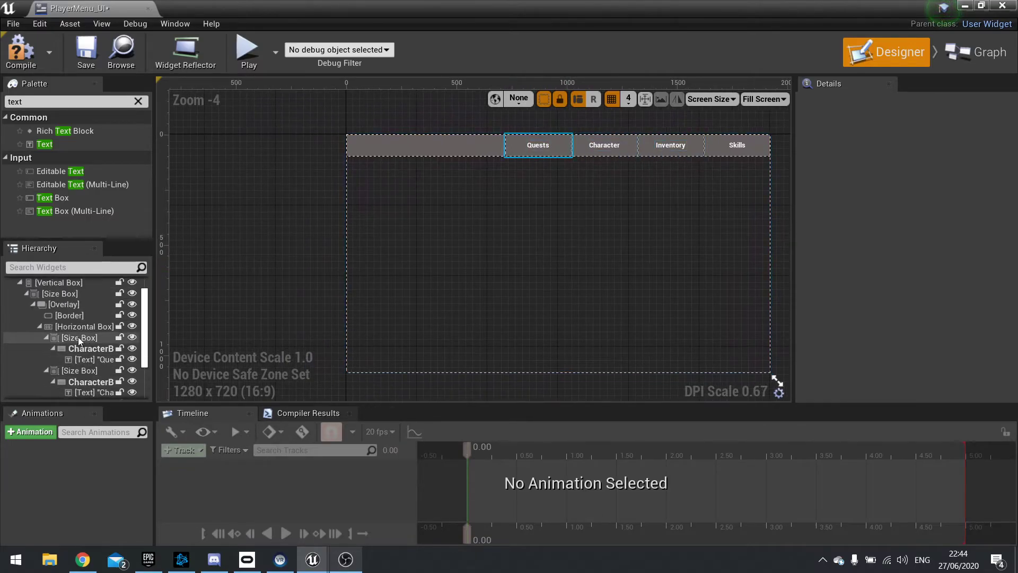
Collapse the Horizontal Box in the Hierarchy and select the Vertical Box's slot details.
click(41, 325)
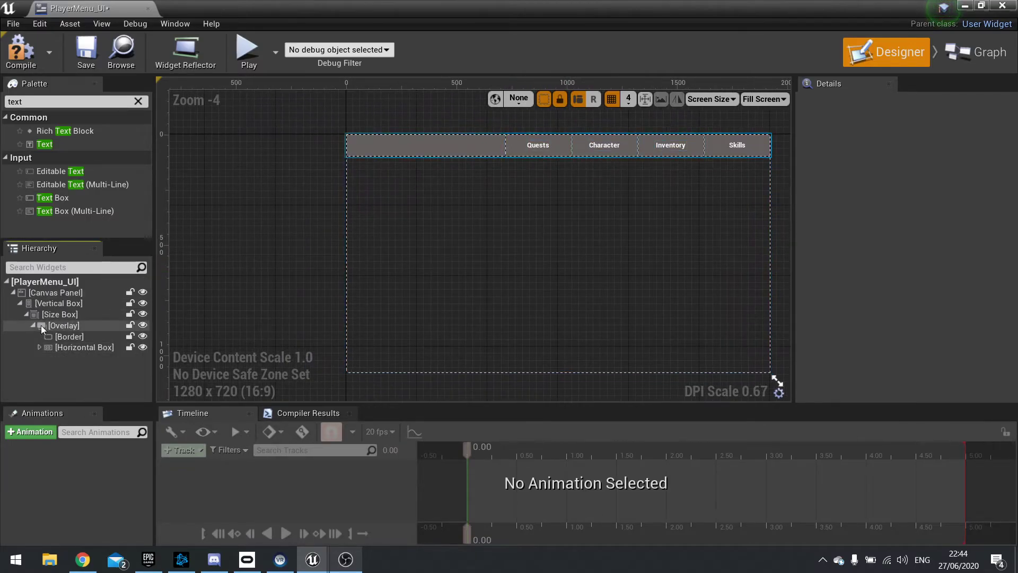
click(424, 195)
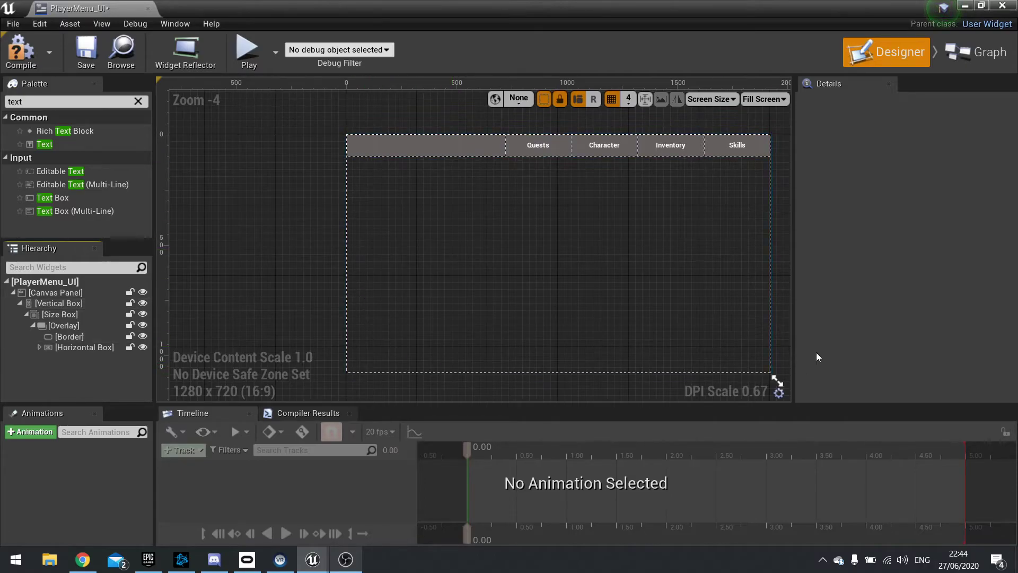
click(56, 305)
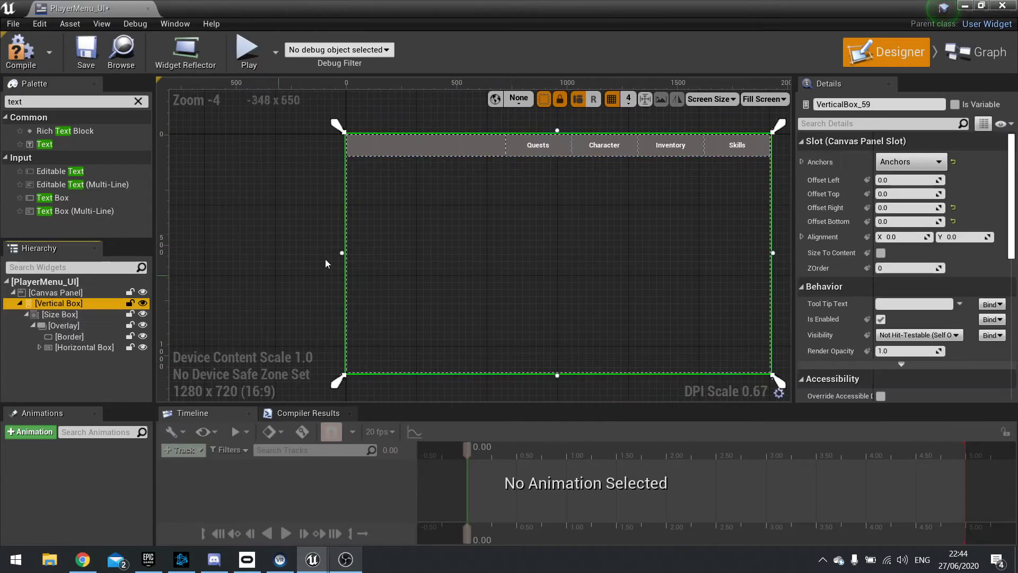
Rename the tab bar's Size Box to TopMenu and select it to check its slot.
click(30, 314)
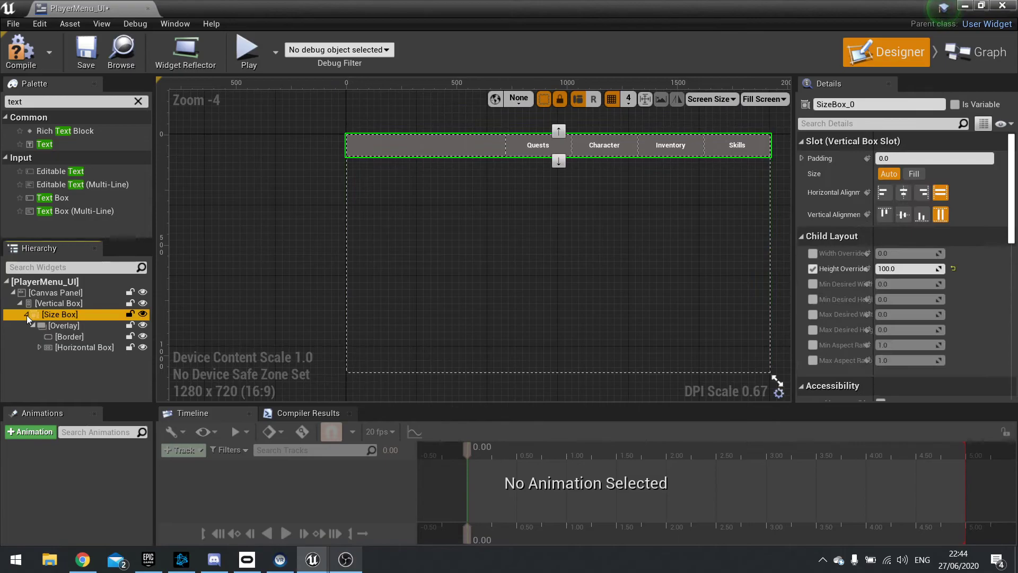
click(26, 314)
double_click(76, 315)
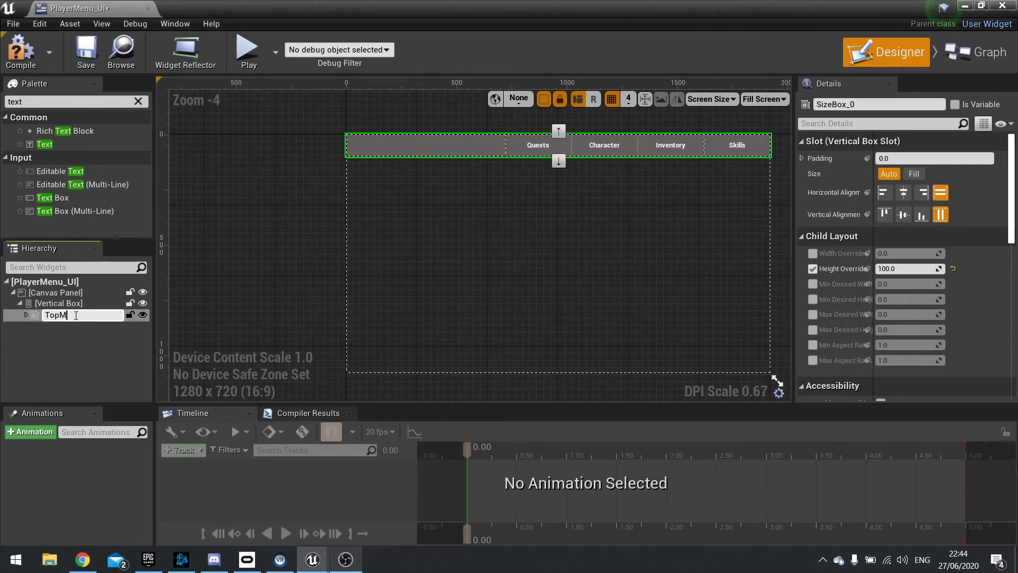
key(Return)
click(64, 346)
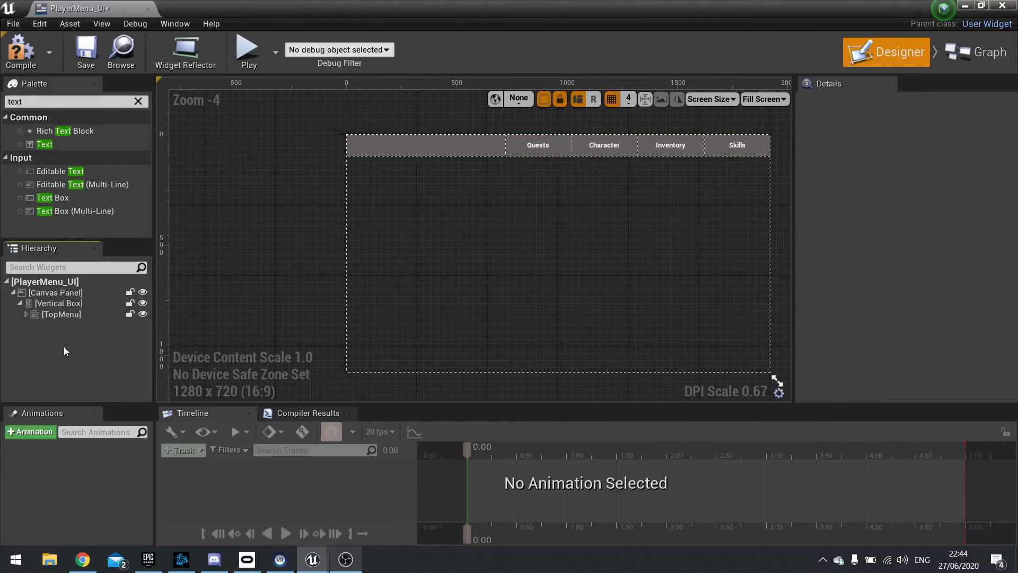
click(59, 304)
click(55, 313)
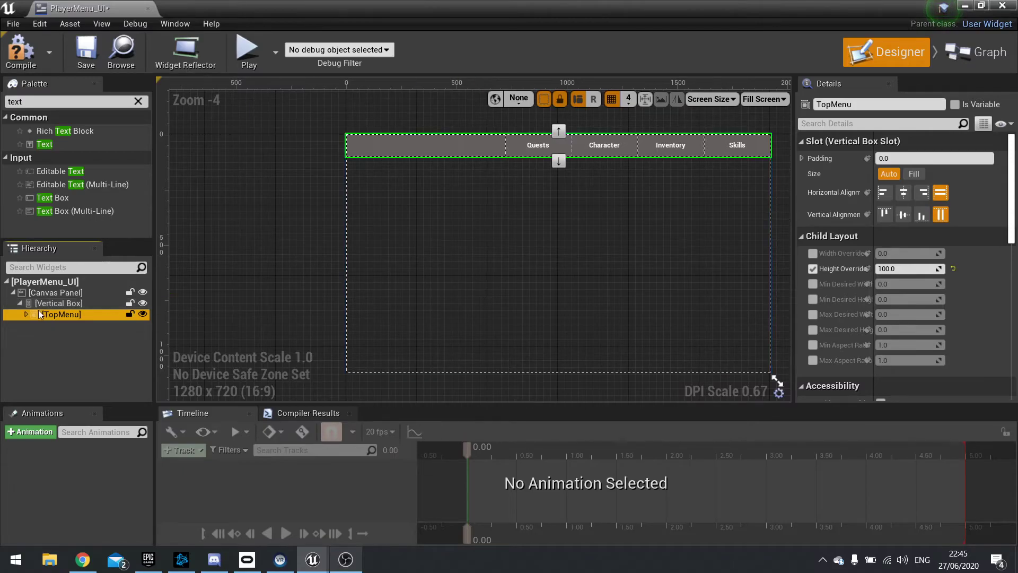
Add a Fill-sized Widget Switcher below TopMenu, compile, and close PlayerMenu_UI.
click(70, 101)
text(switch)
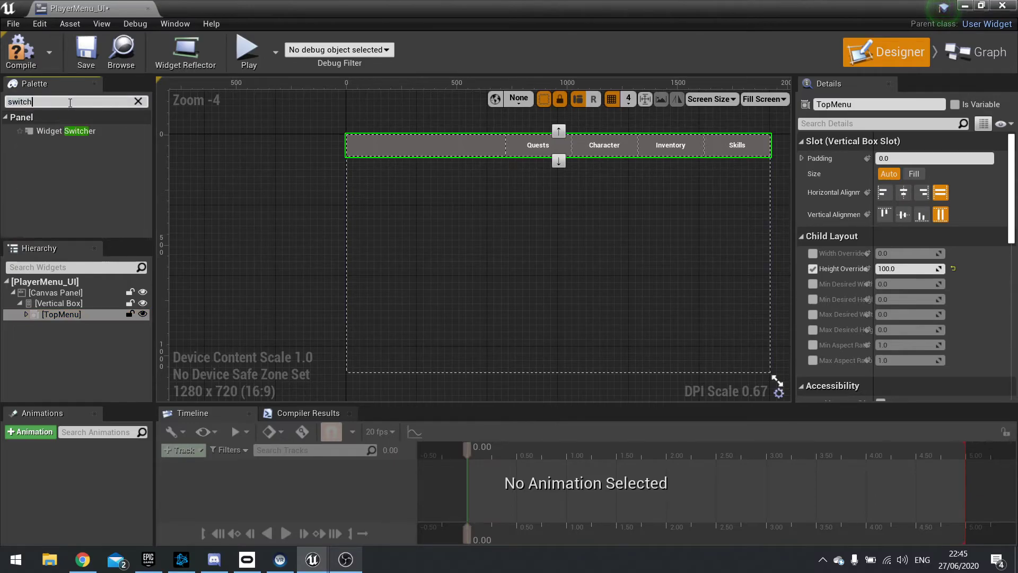
drag(63, 133, 61, 303)
click(68, 326)
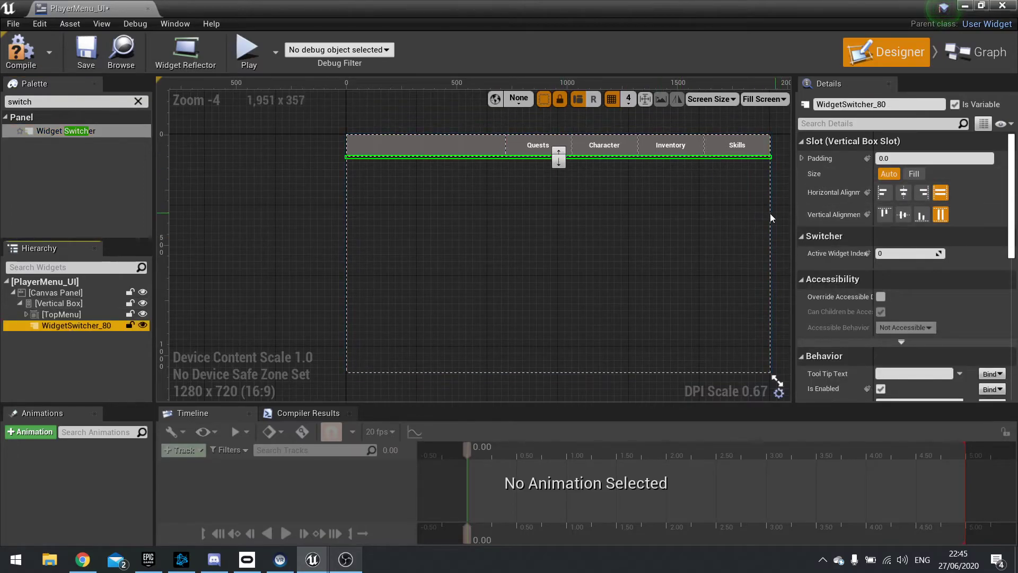
click(918, 174)
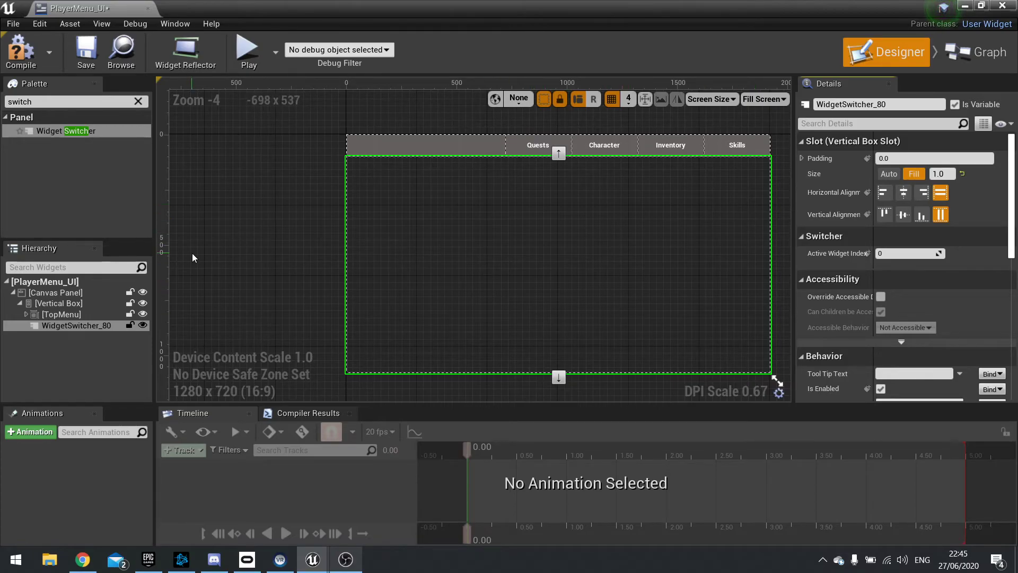
click(20, 50)
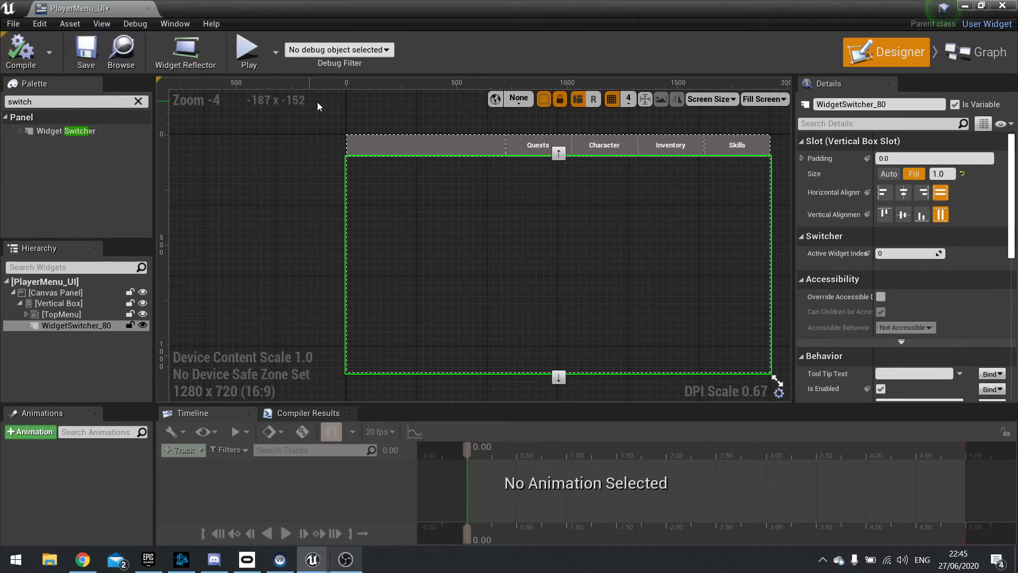
click(1003, 7)
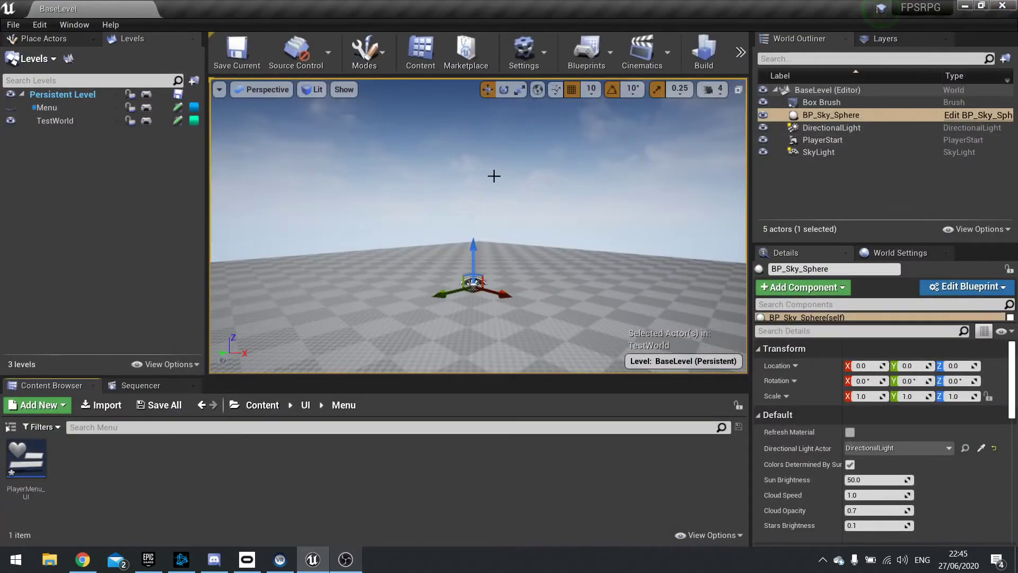
Open the Menu sub-level blueprint and centre the Set View Target with Blend node.
click(599, 63)
mouse_move(623, 163)
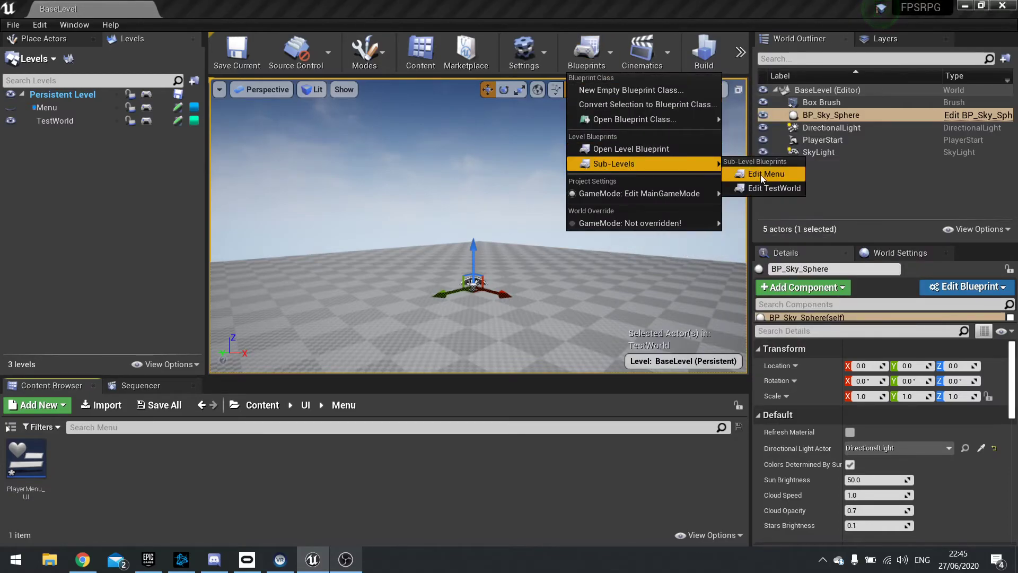
click(775, 174)
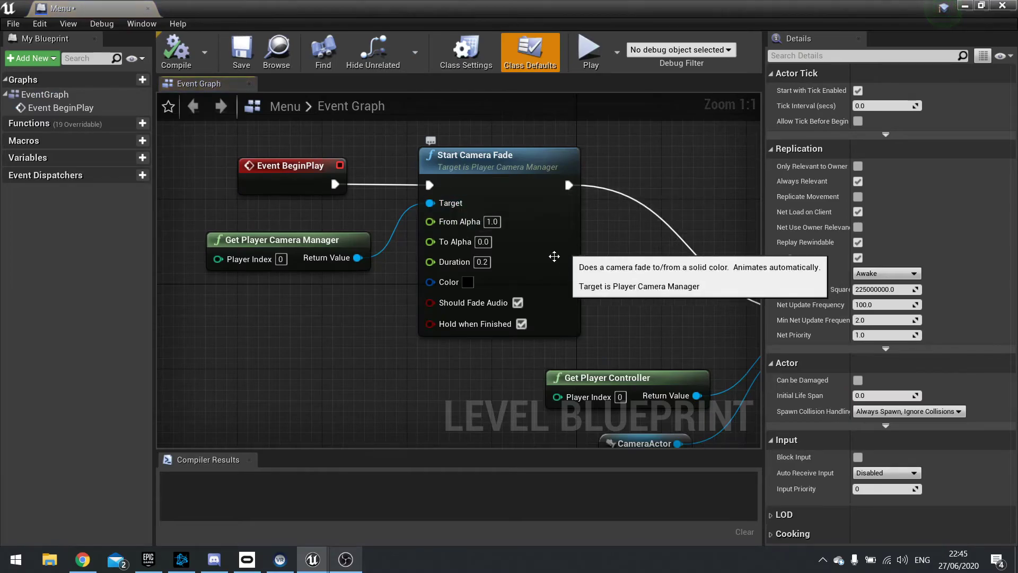
scroll(343, 329, down, 2)
right_drag(342, 328, 531, 281)
drag(463, 247, 478, 264)
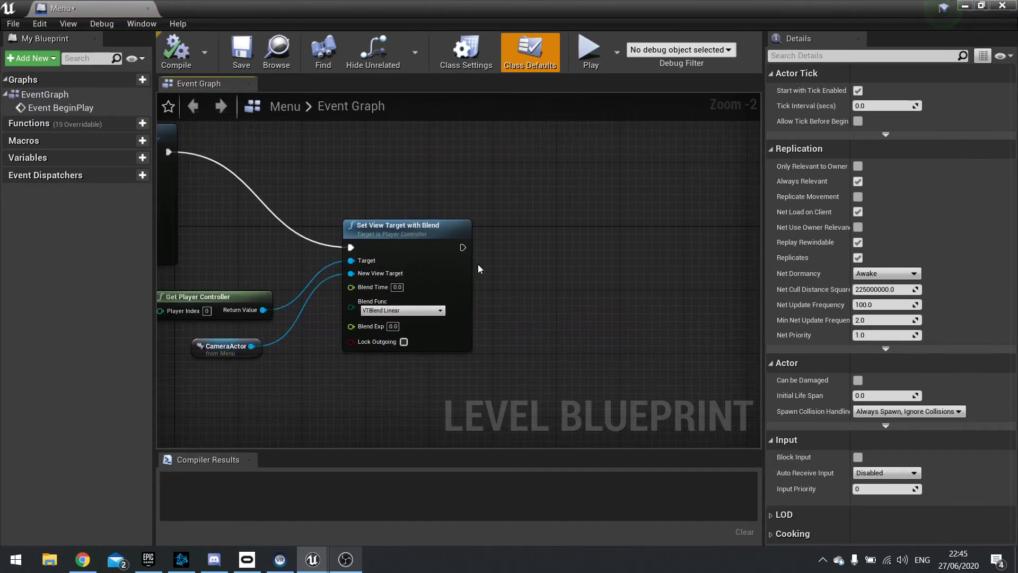
right_drag(478, 264, 657, 218)
right_drag(497, 206, 233, 186)
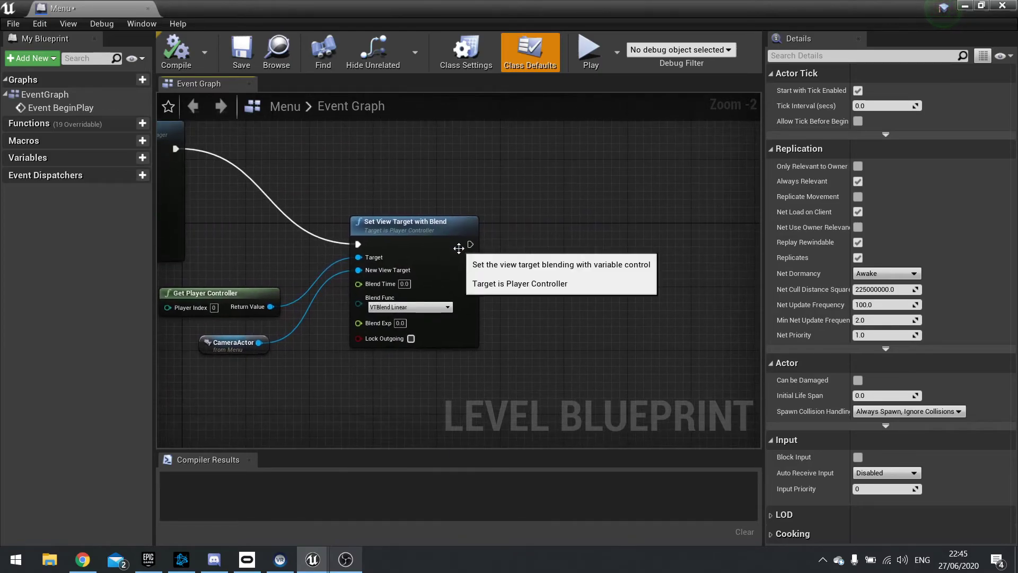
Add a Create Widget node for PlayerMenu_UI after Set View Target with Blend.
drag(469, 244, 540, 248)
text(create )
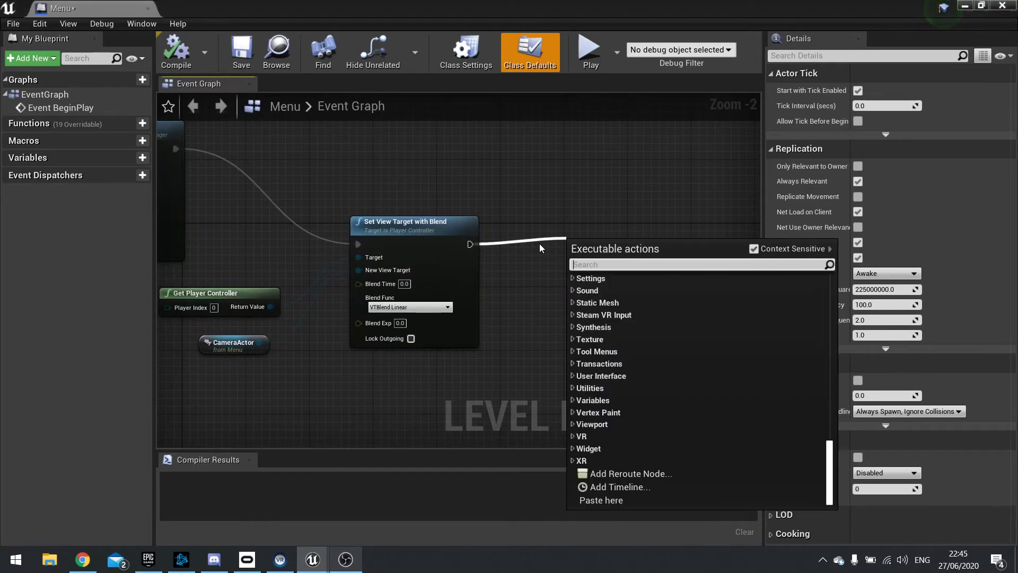
text(widget)
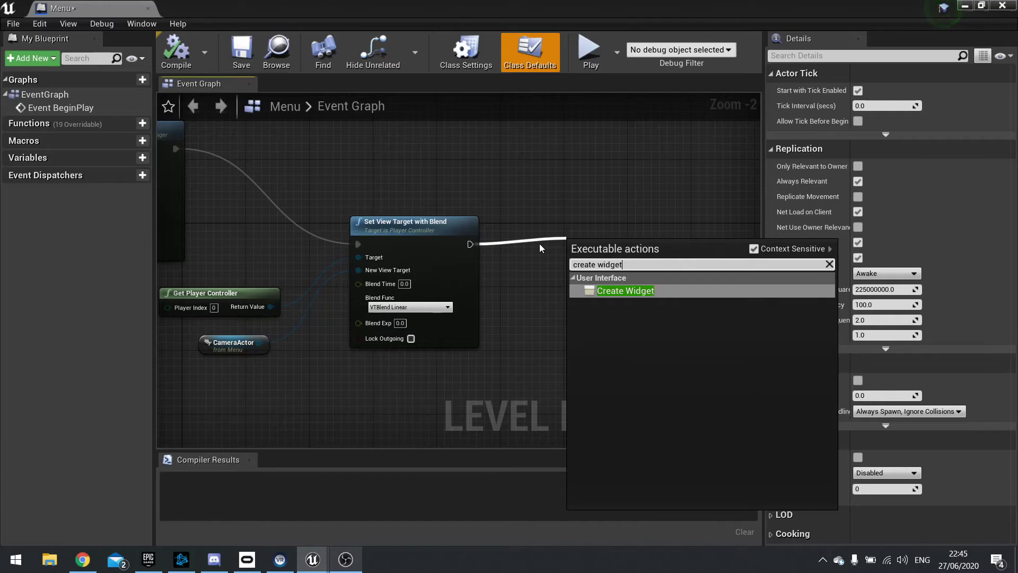
key(Return)
drag(616, 257, 600, 240)
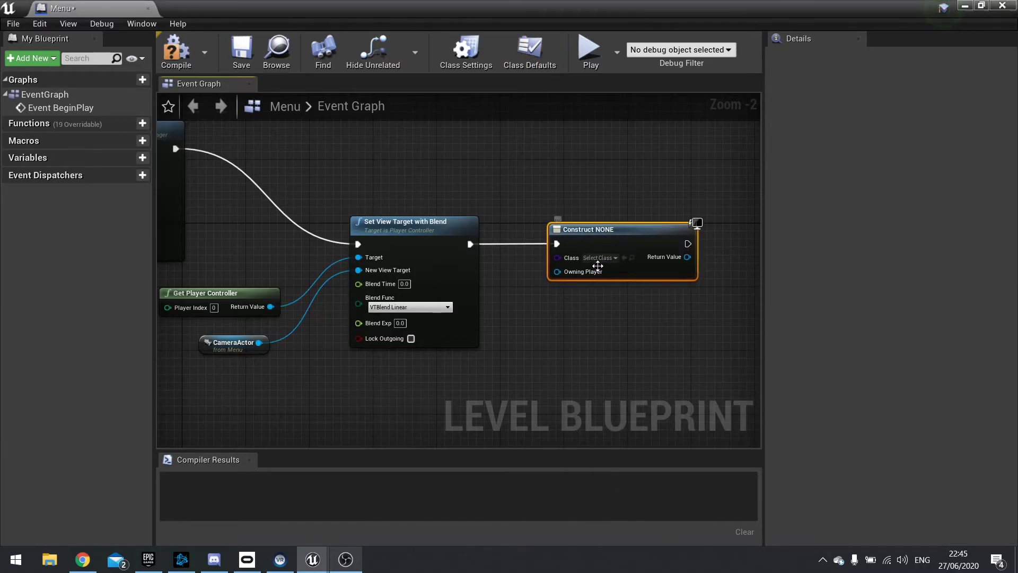
click(601, 257)
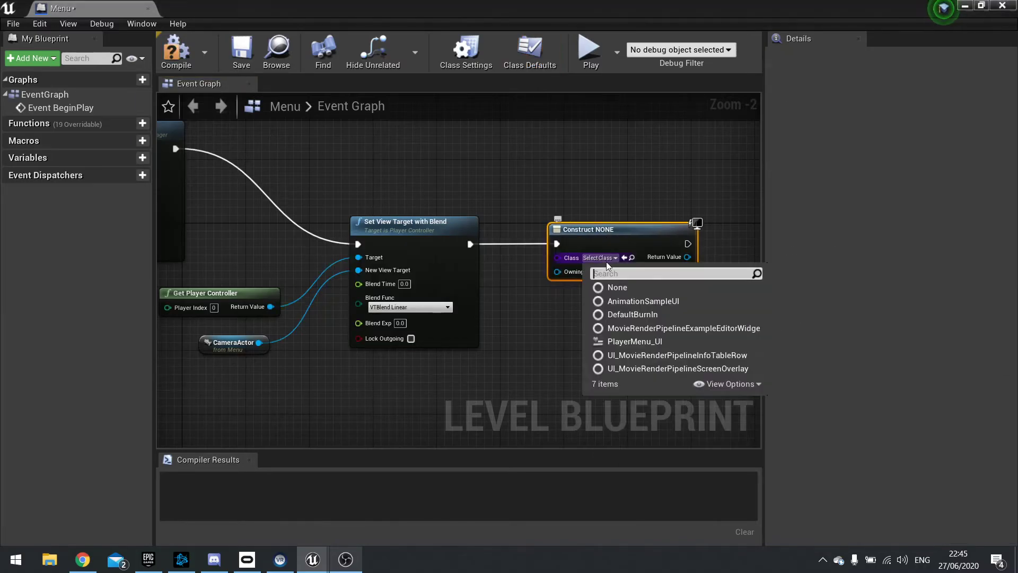
click(634, 340)
right_drag(634, 340, 400, 235)
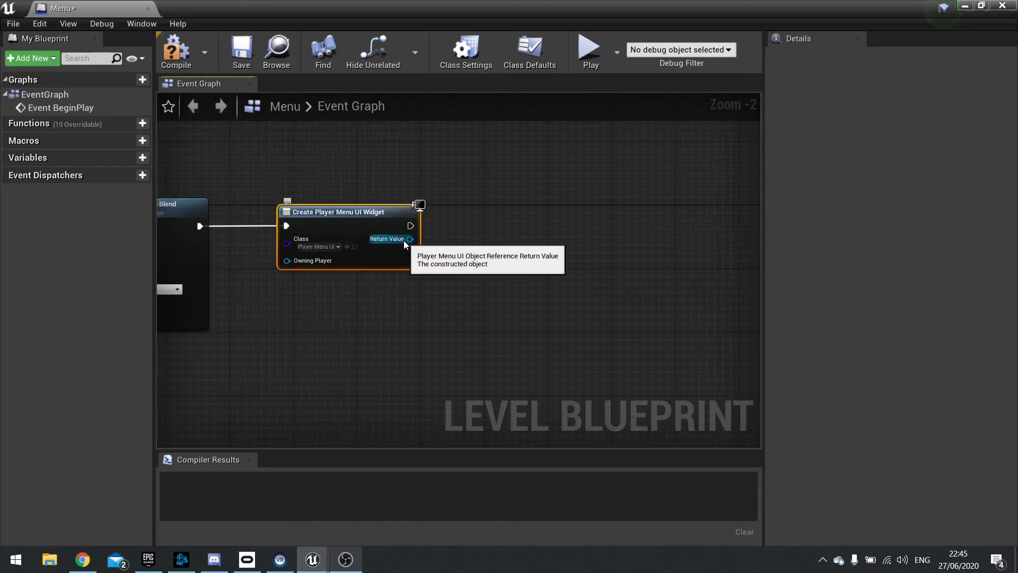
Store the created widget in a new variable named PlayerMenuUI.
drag(408, 239, 469, 246)
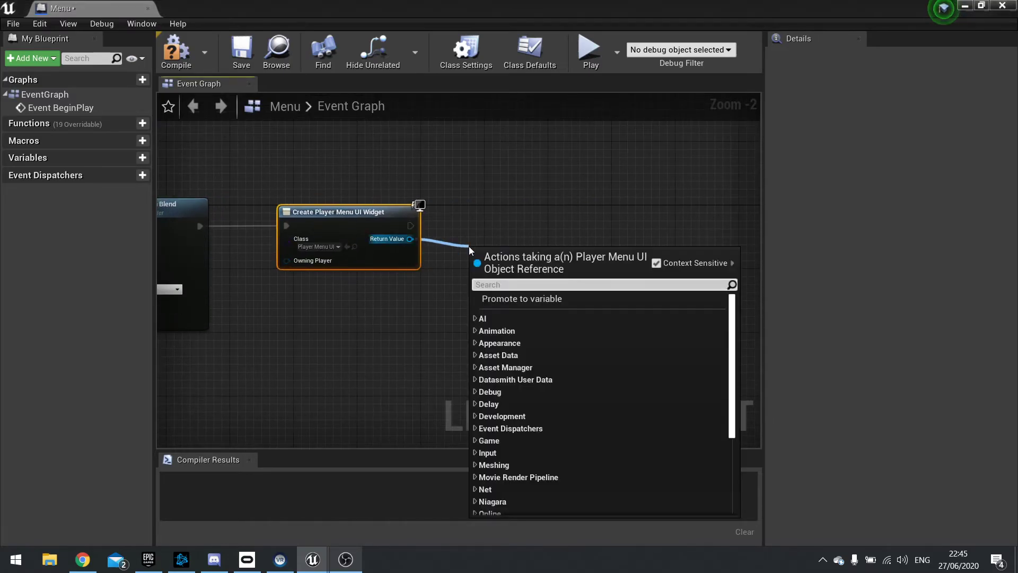
click(521, 298)
text(Player)
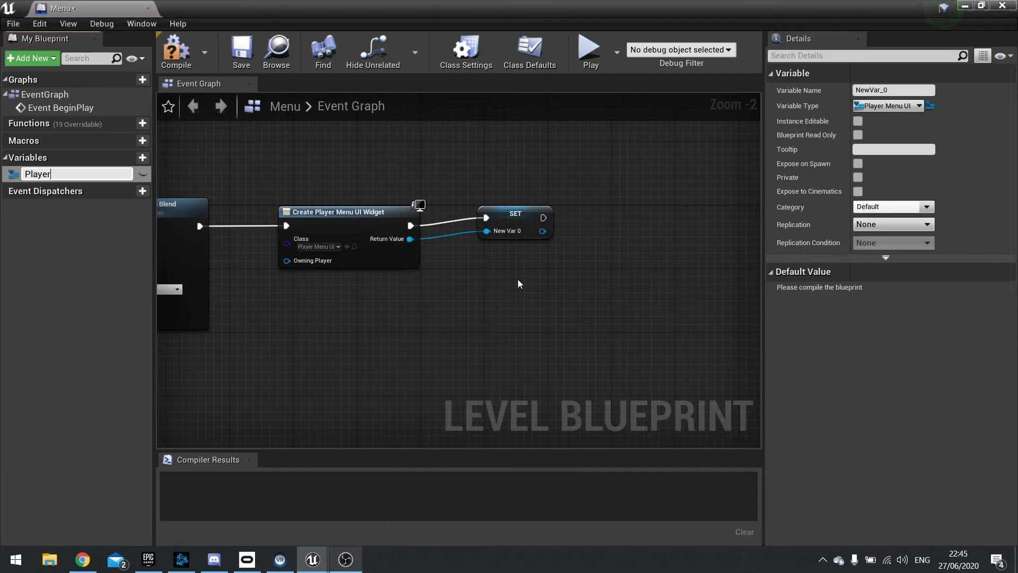
text(MenuUI)
key(Return)
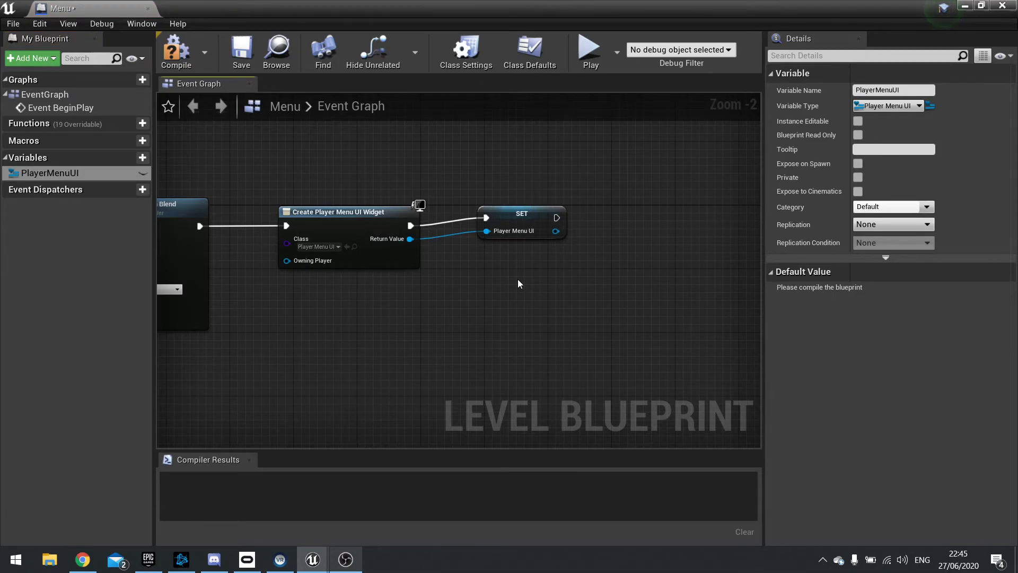
drag(530, 222, 513, 230)
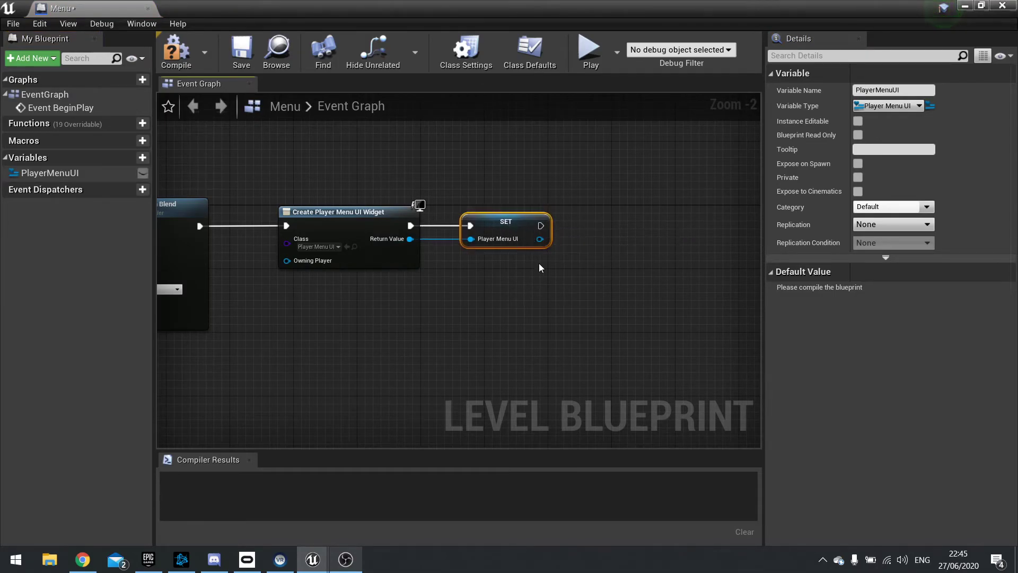
right_drag(539, 266, 441, 276)
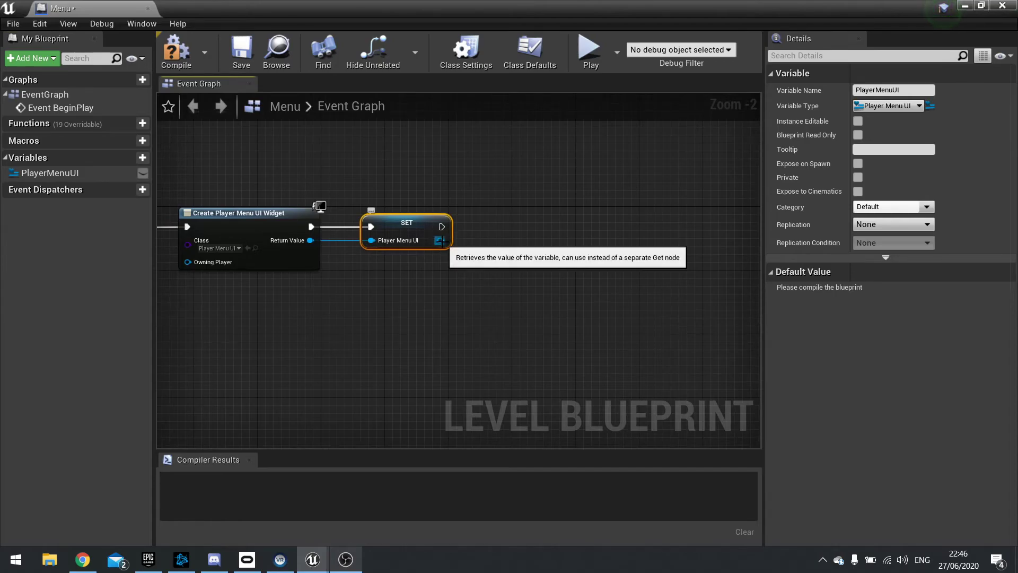
Add the stored PlayerMenuUI widget to the viewport and compile the level blueprint.
drag(441, 241, 513, 239)
text(add to vi)
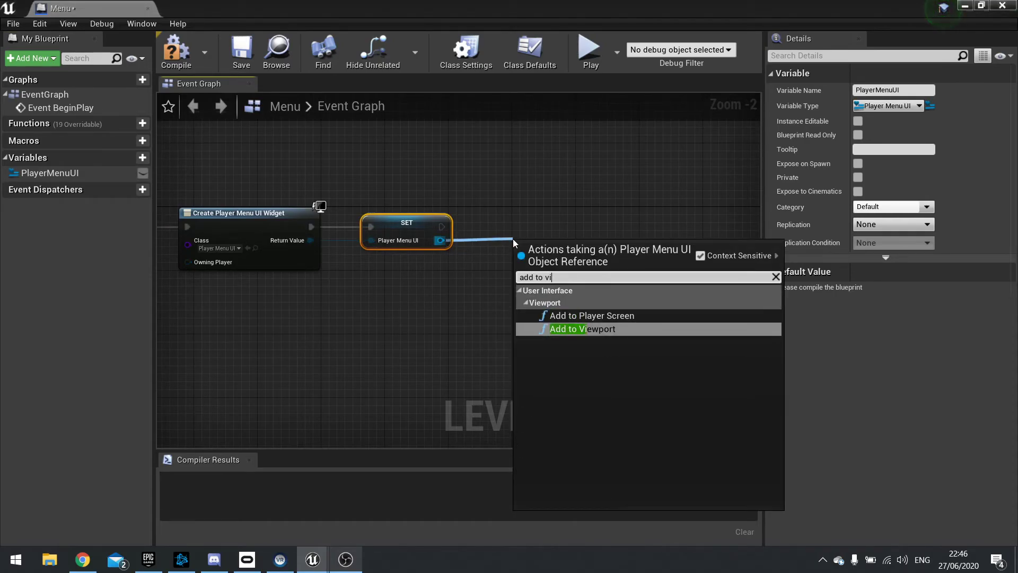
key(Return)
drag(530, 245, 522, 205)
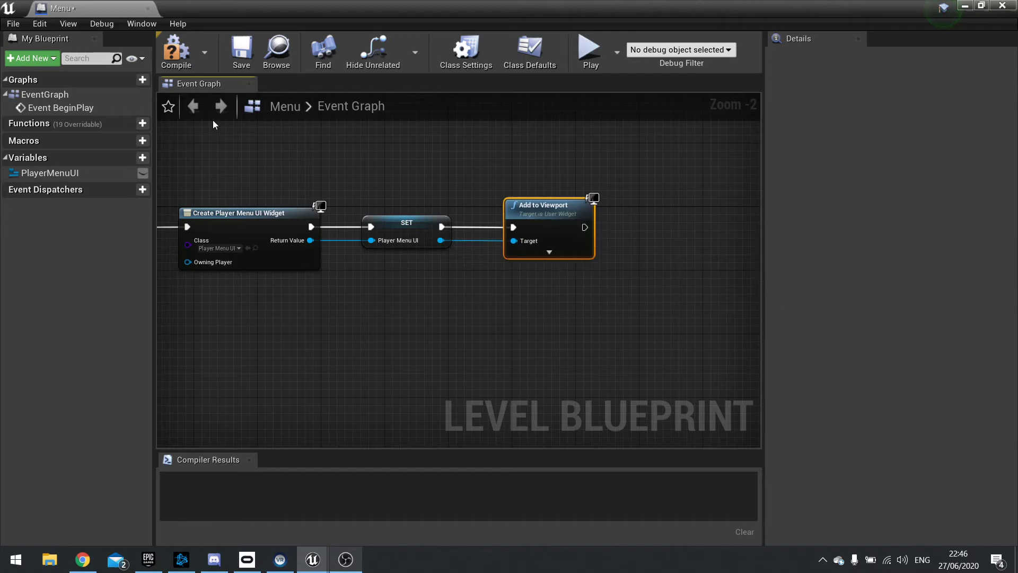
click(176, 50)
right_drag(342, 370, 517, 362)
scroll(517, 362, down, 1)
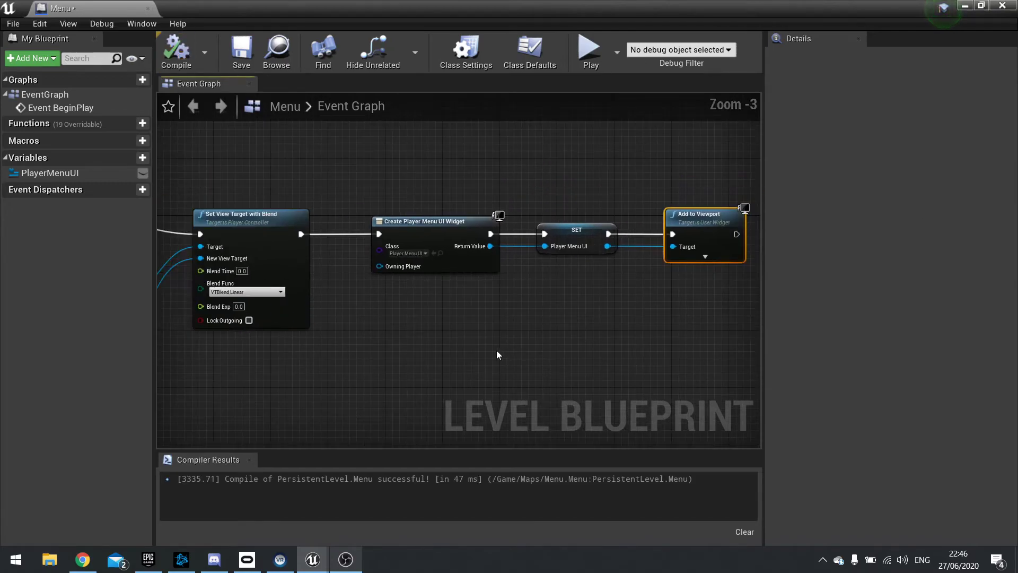
Close the Blueprint editor, play BaseLevel to see the Quests/Character/Inventory/Skills tab bar, then stop with Esc.
click(1003, 7)
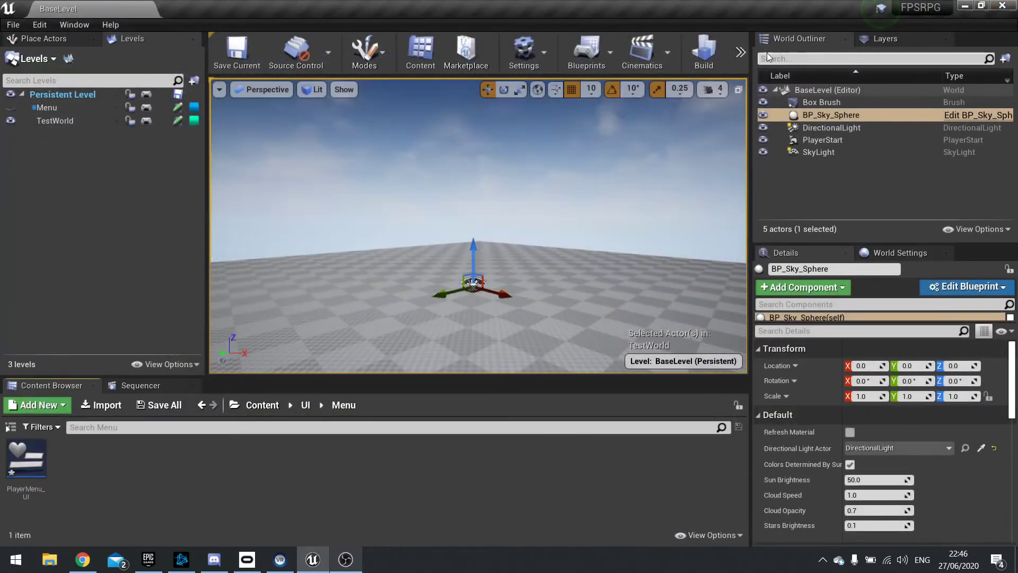
click(741, 51)
click(778, 97)
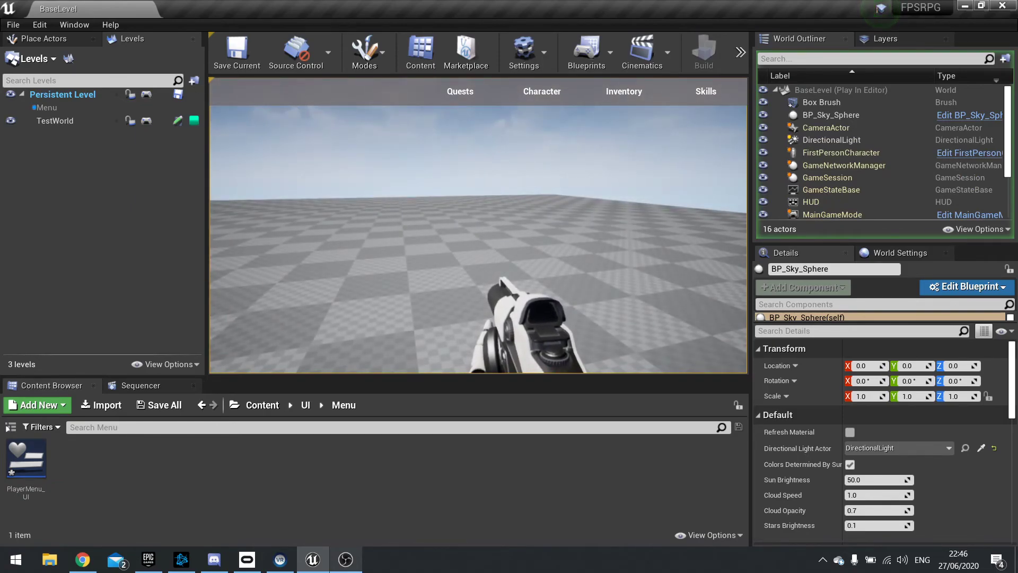
key(Escape)
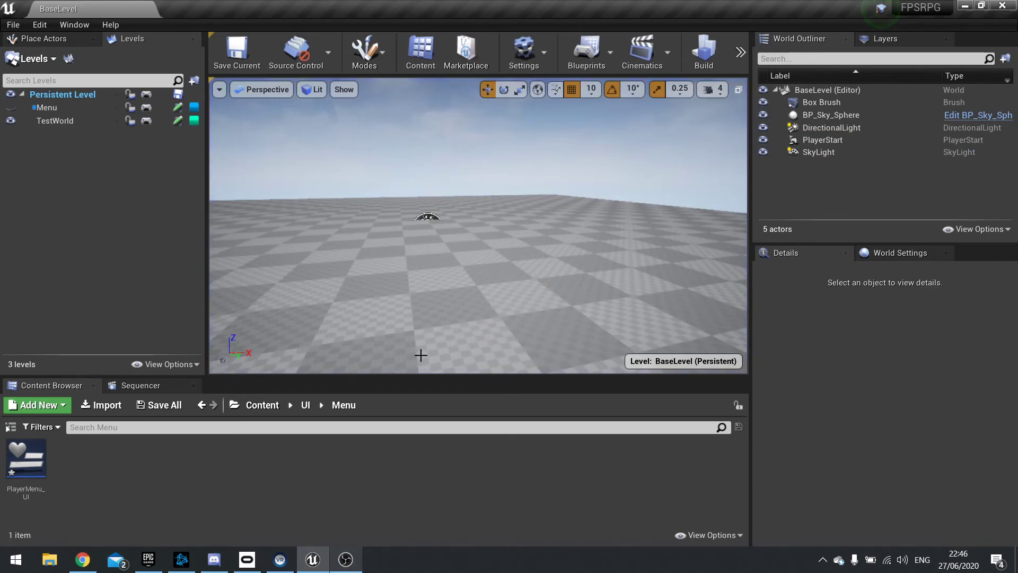
Select PlayerMenu_UI and open the Menu sub-level's blueprint from Blueprints > Sub-Levels.
click(45, 493)
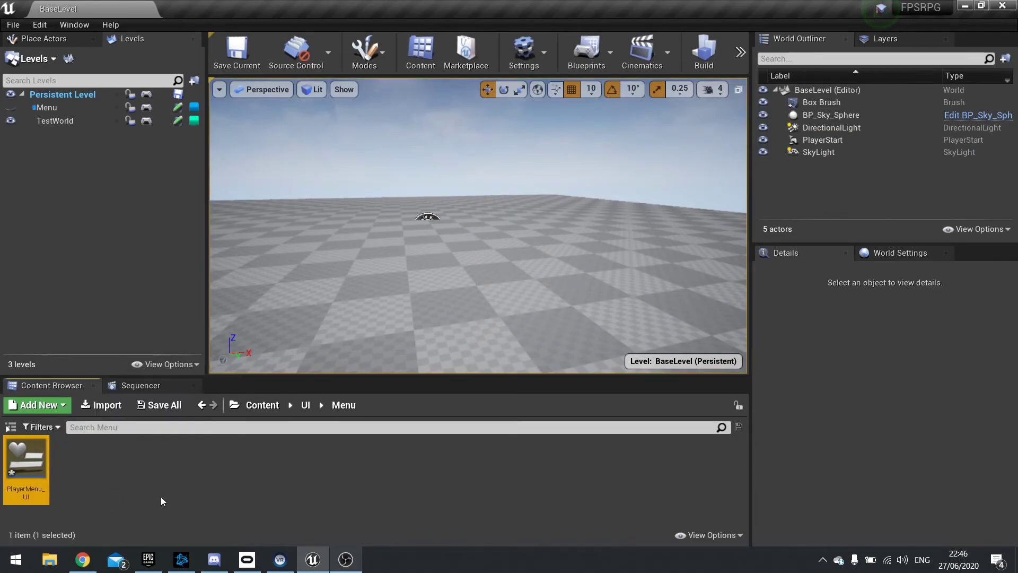
click(587, 51)
mouse_move(644, 159)
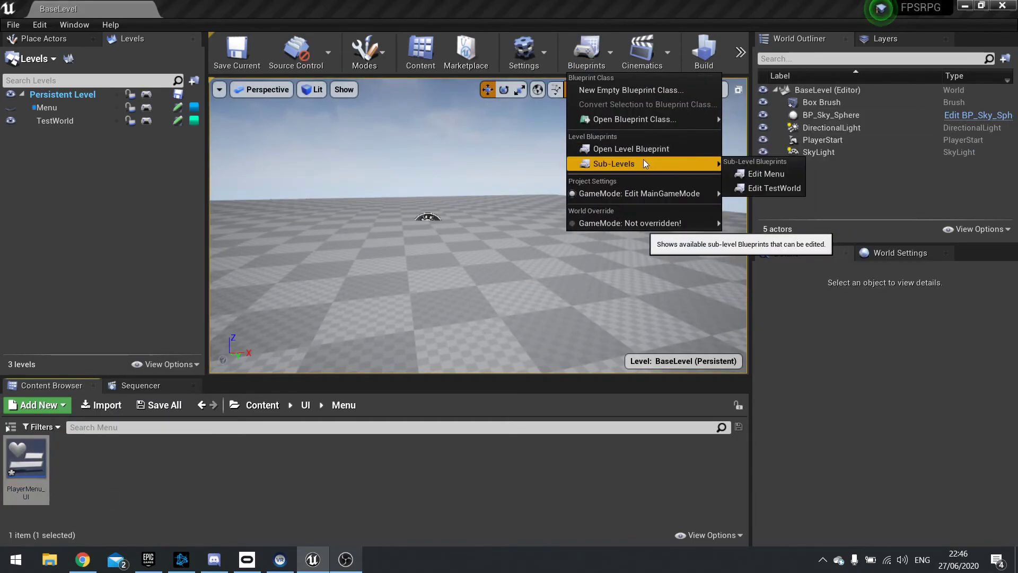
click(775, 170)
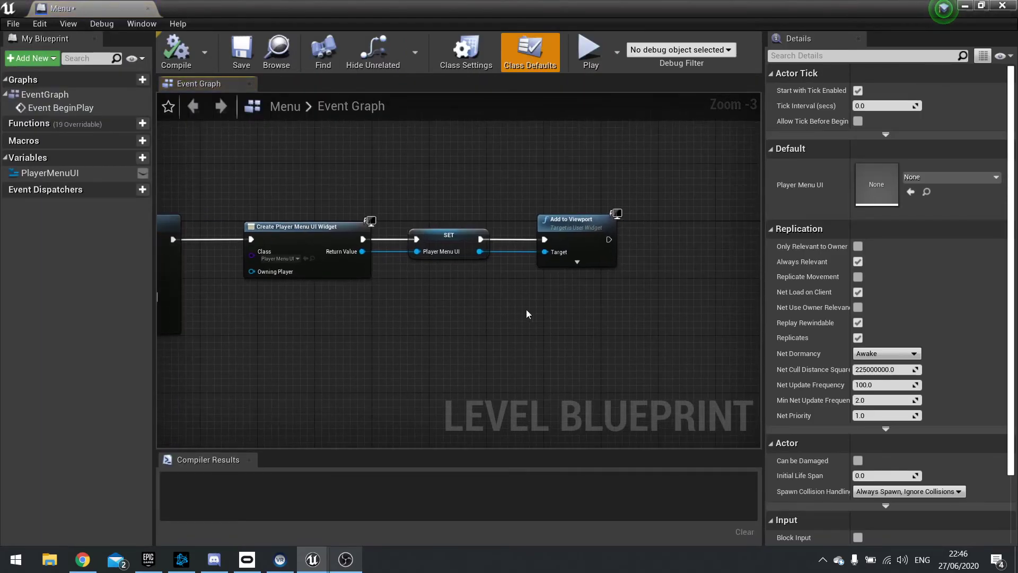
Look over Event BeginPlay, camera fade, view target and widget-creation nodes, then close and show Content/UI.
drag(257, 173, 620, 341)
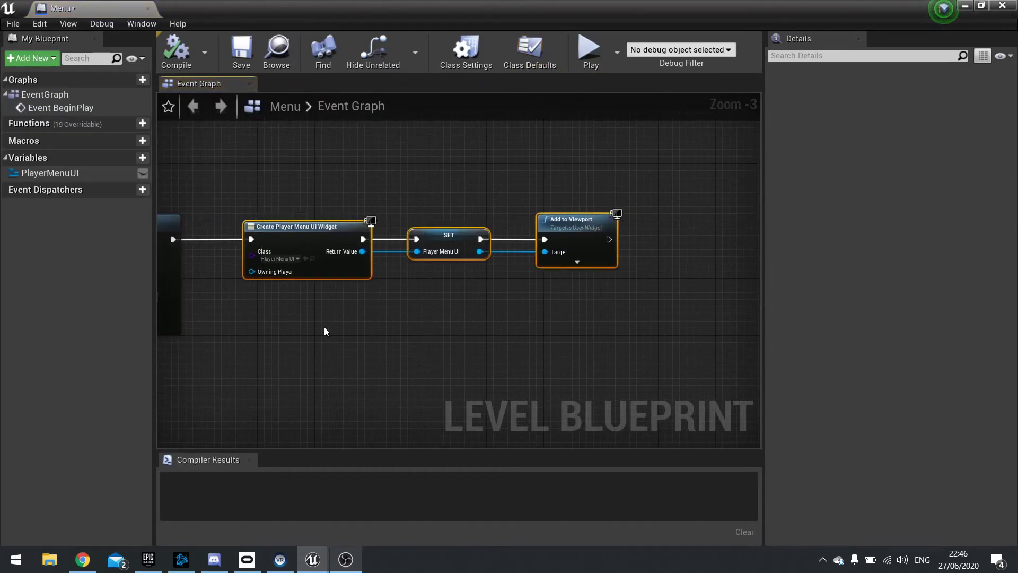
right_drag(245, 270, 501, 241)
right_drag(227, 175, 471, 212)
right_drag(384, 198, 566, 263)
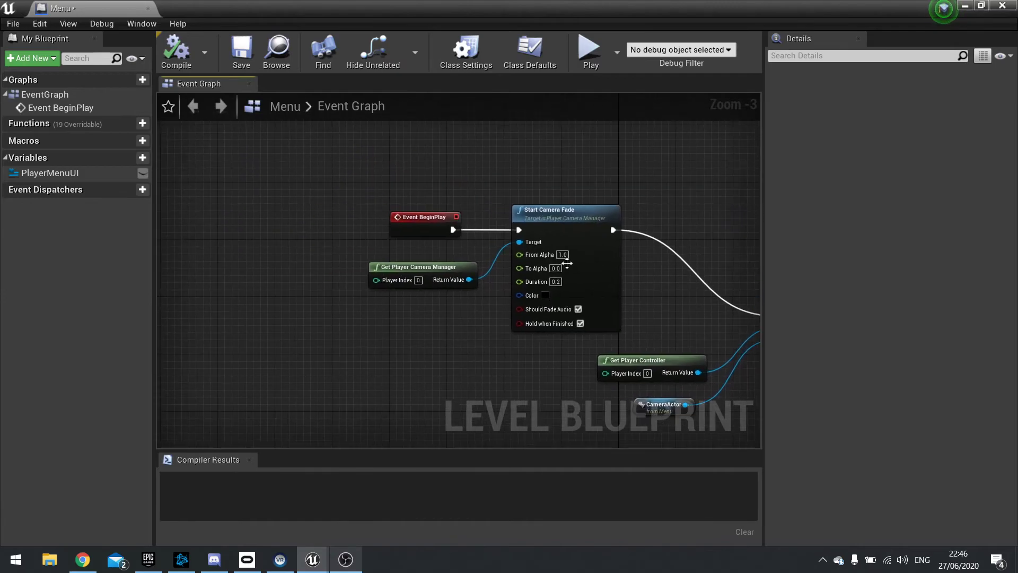
right_drag(487, 242, 349, 290)
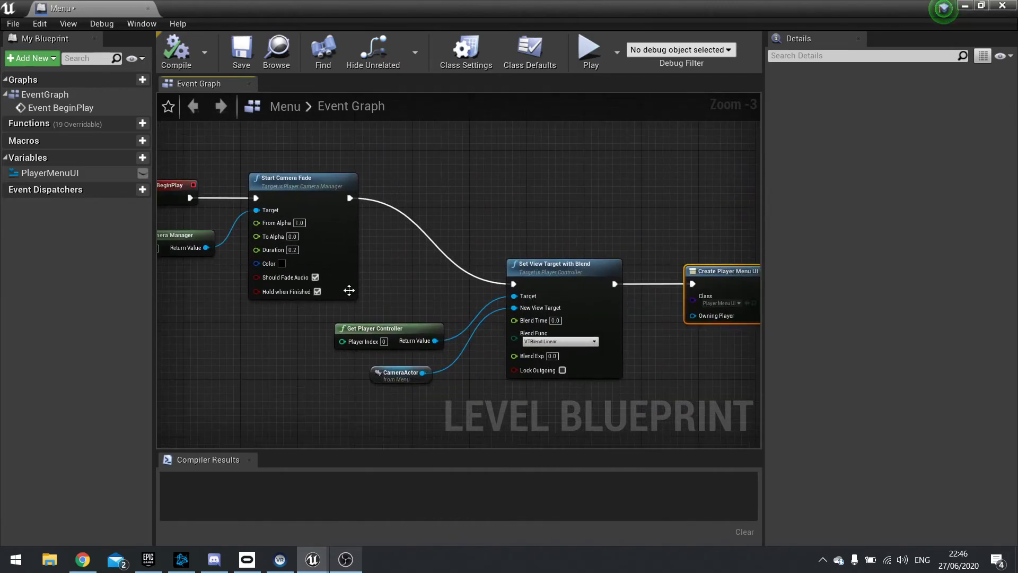
right_drag(562, 271, 239, 216)
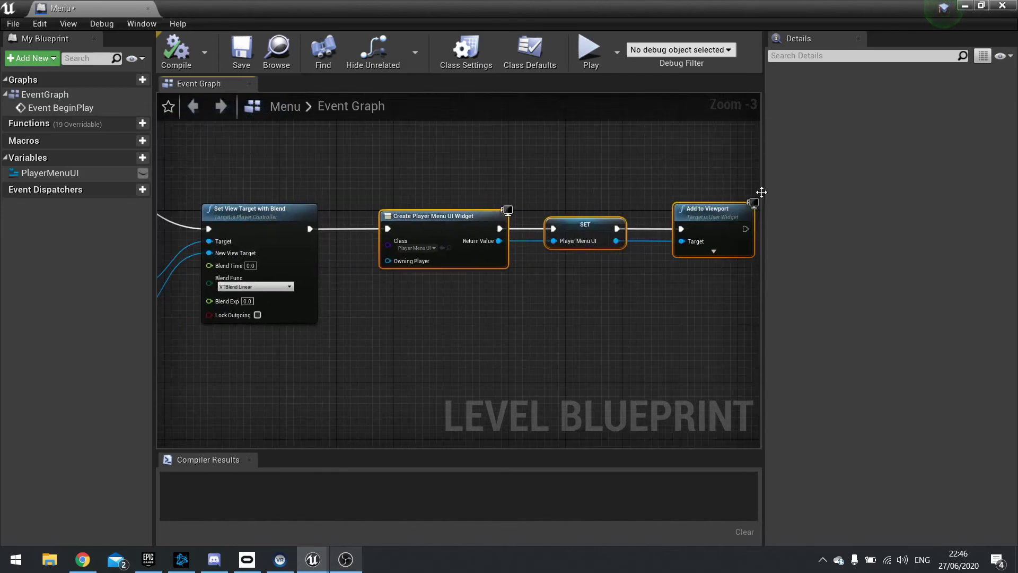
click(1013, 11)
click(296, 409)
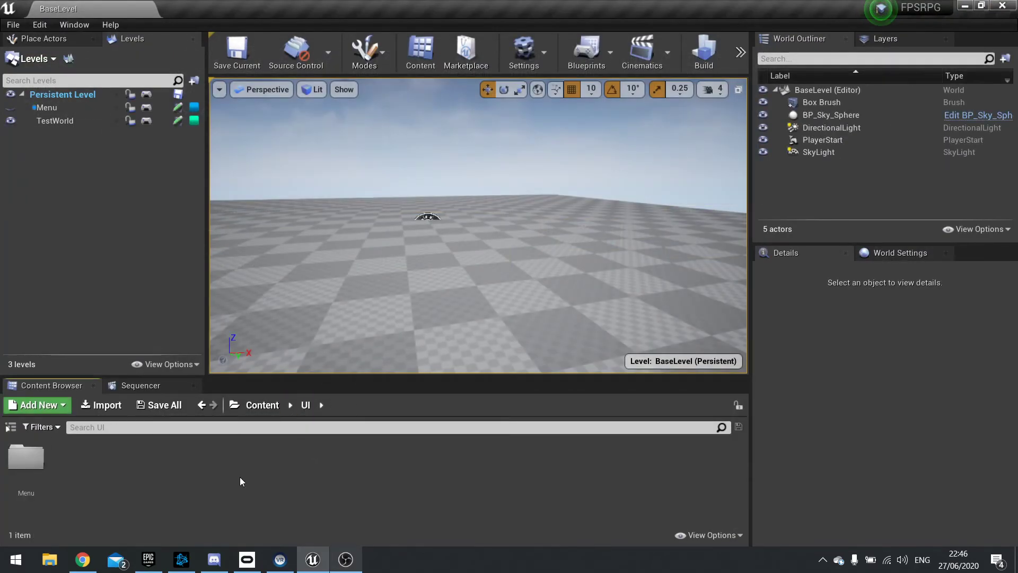
Open the MyPlayerController blueprint from ModesControllers and center InputAction Menu and its Branch.
click(264, 408)
double_click(301, 458)
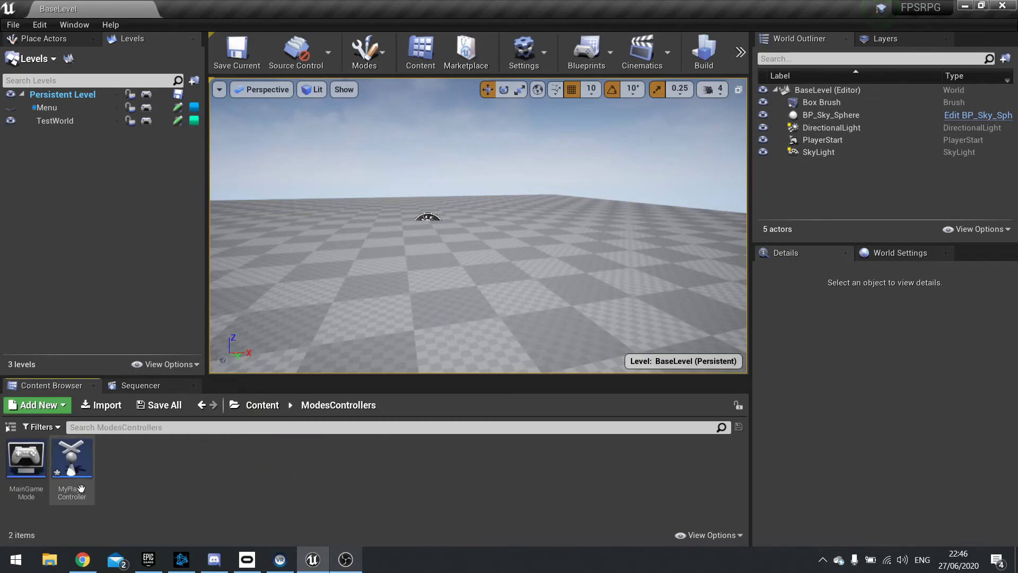
double_click(81, 488)
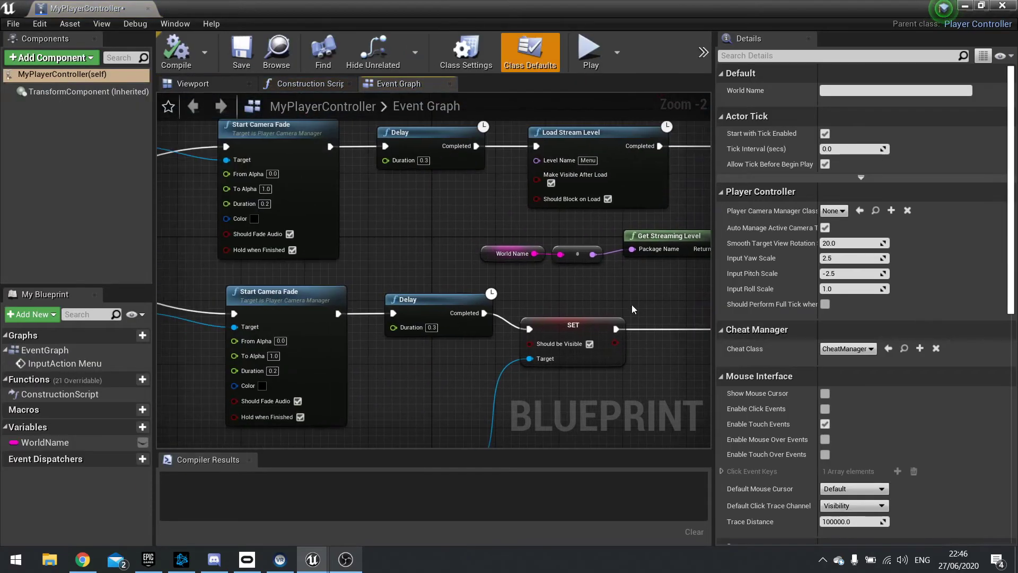
right_drag(633, 309, 413, 266)
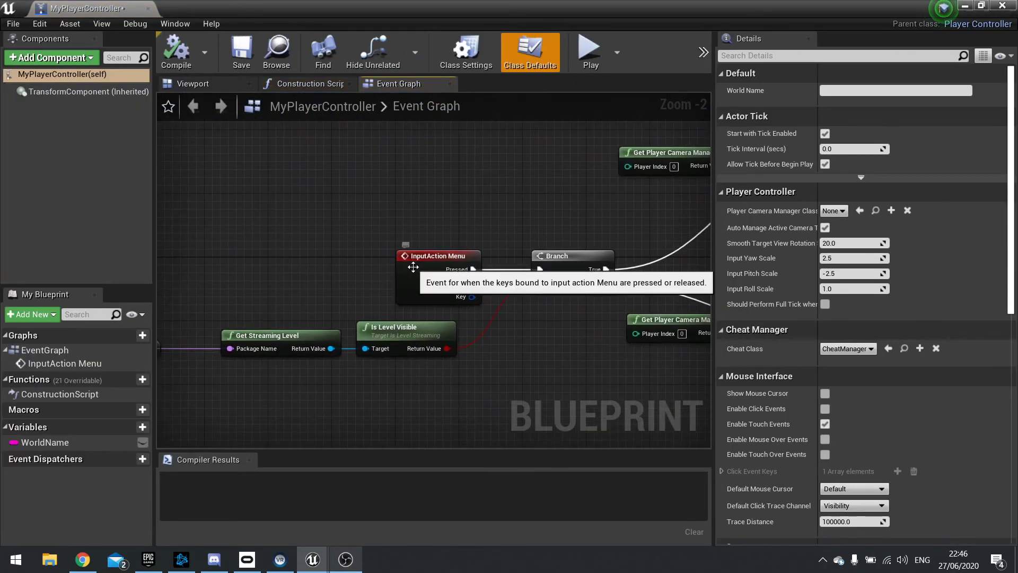
drag(413, 267, 239, 273)
right_drag(695, 255, 313, 255)
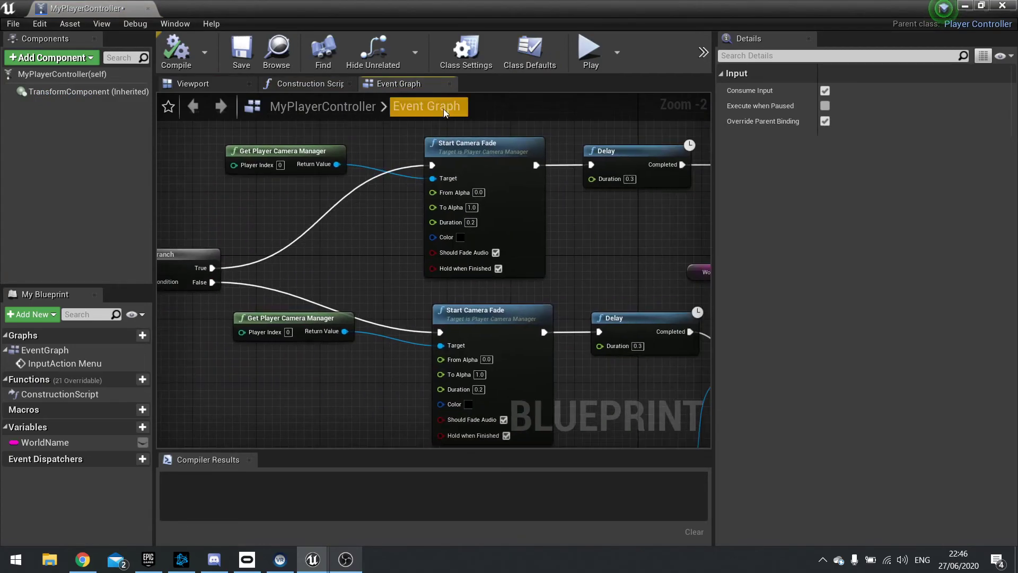
right_drag(300, 185, 657, 149)
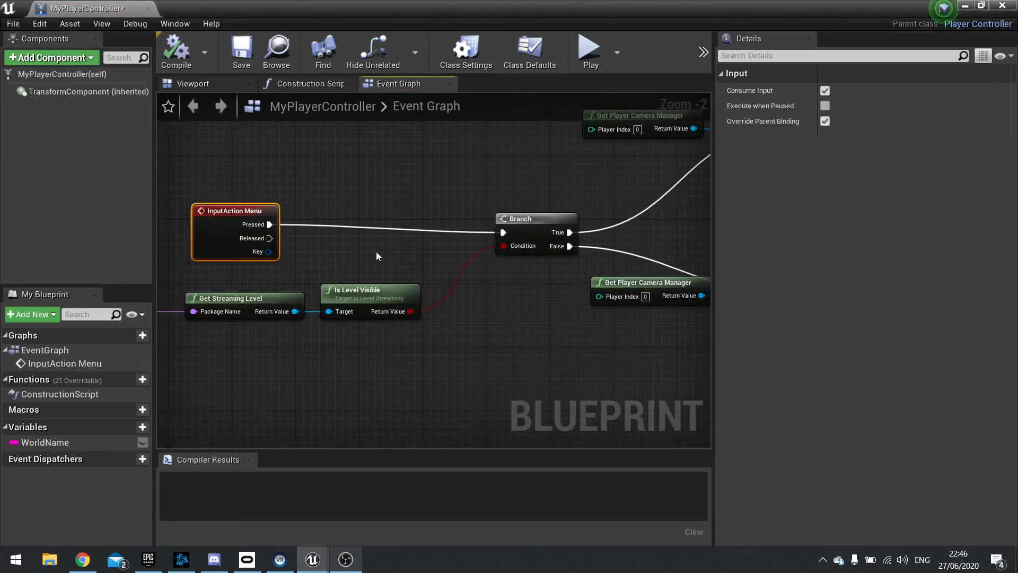
right_drag(401, 250, 497, 293)
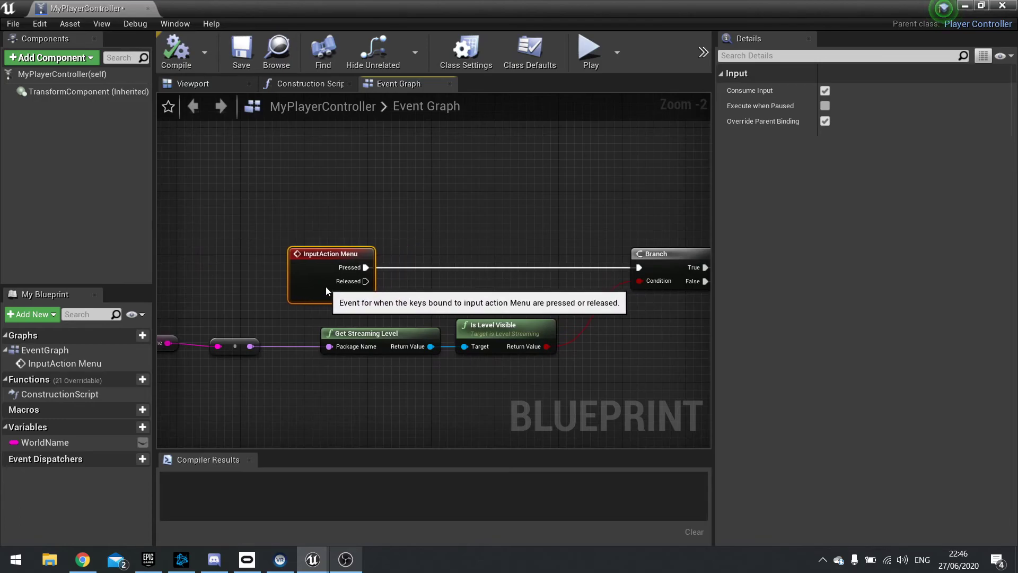
Insert a Remove All Widgets node between InputAction Menu Pressed and the Branch.
drag(365, 267, 454, 259)
text(r)
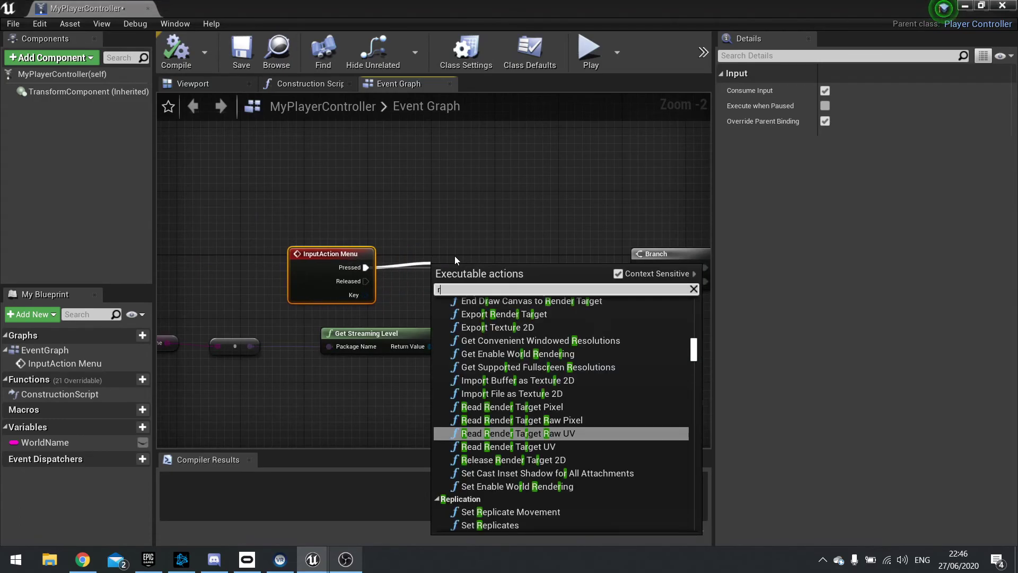
text(emove all)
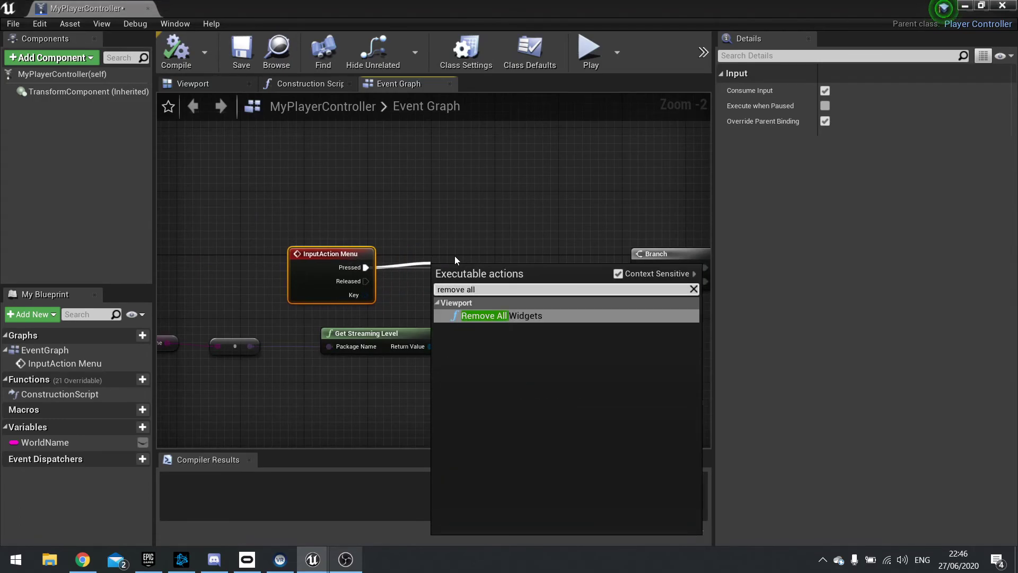
key(Return)
drag(477, 267, 468, 251)
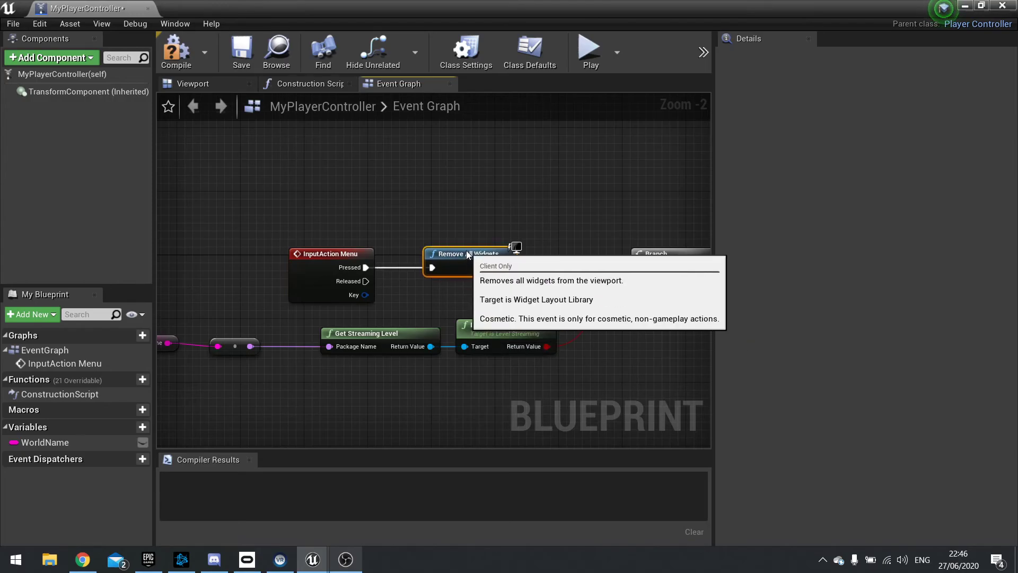
shift+click(332, 253)
drag(339, 254, 395, 254)
click(318, 191)
Compile MyPlayerController, close it, and start playing the level in the editor.
click(174, 52)
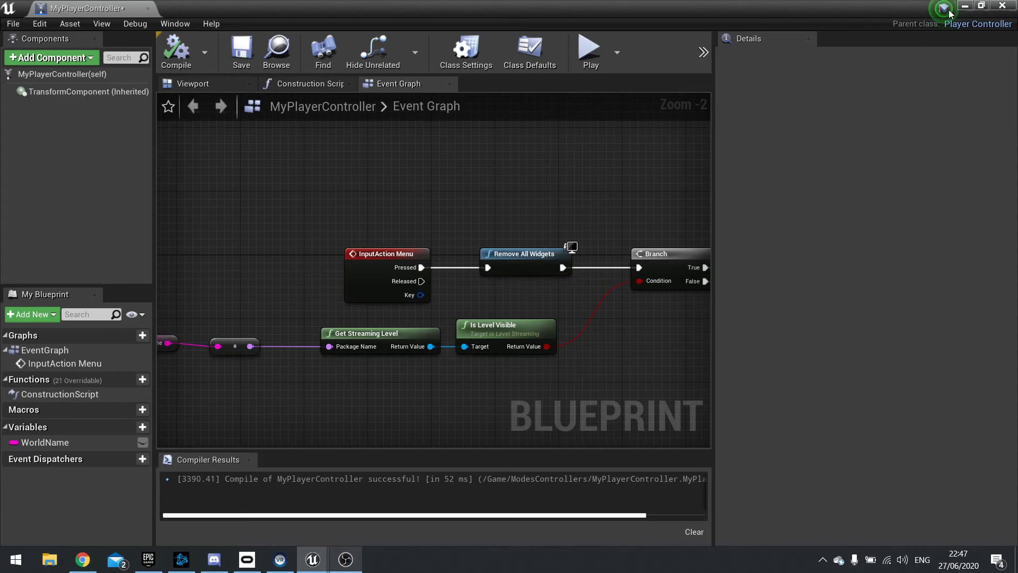
click(1001, 5)
click(768, 98)
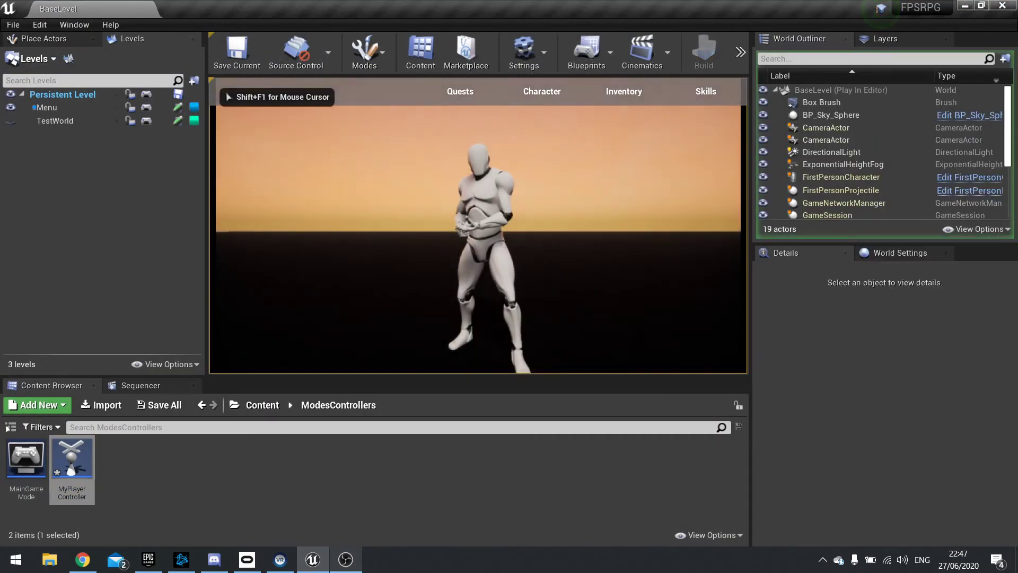
Toggle the character menu with Tab six times, swapping between gun view and the tab bar.
key(Tab)
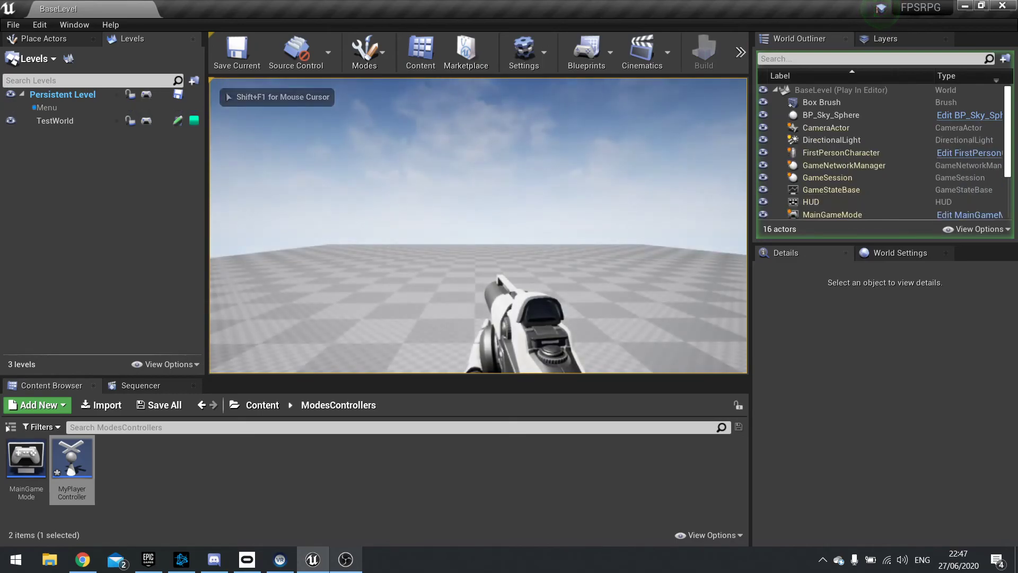
key(Tab)
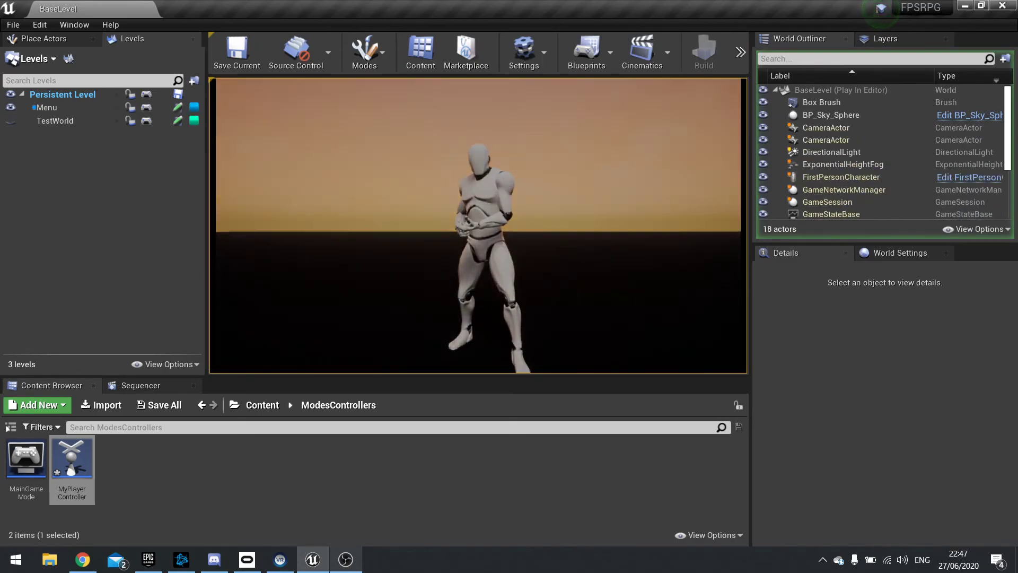
key(Tab)
key(Tab)
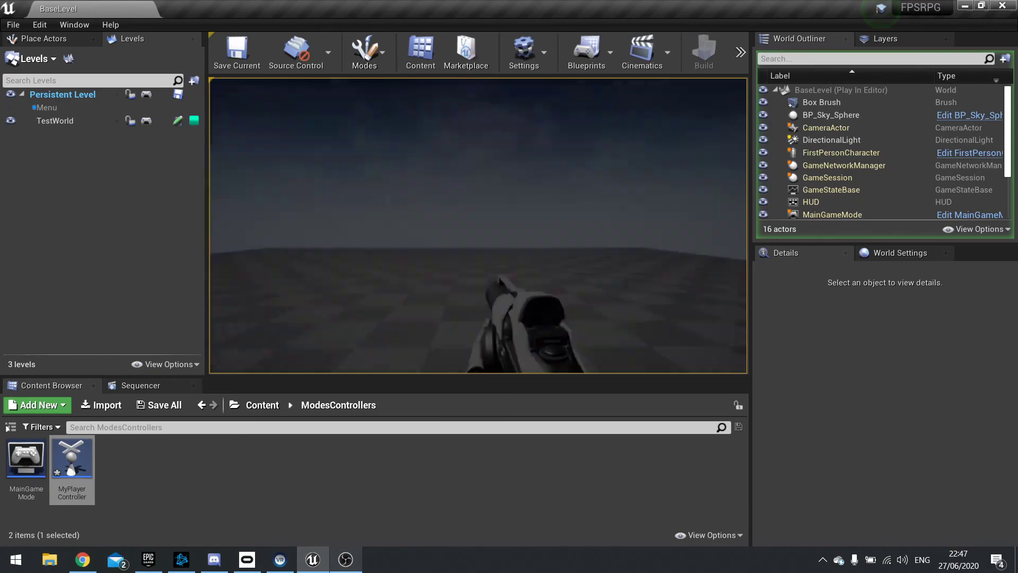
key(Tab)
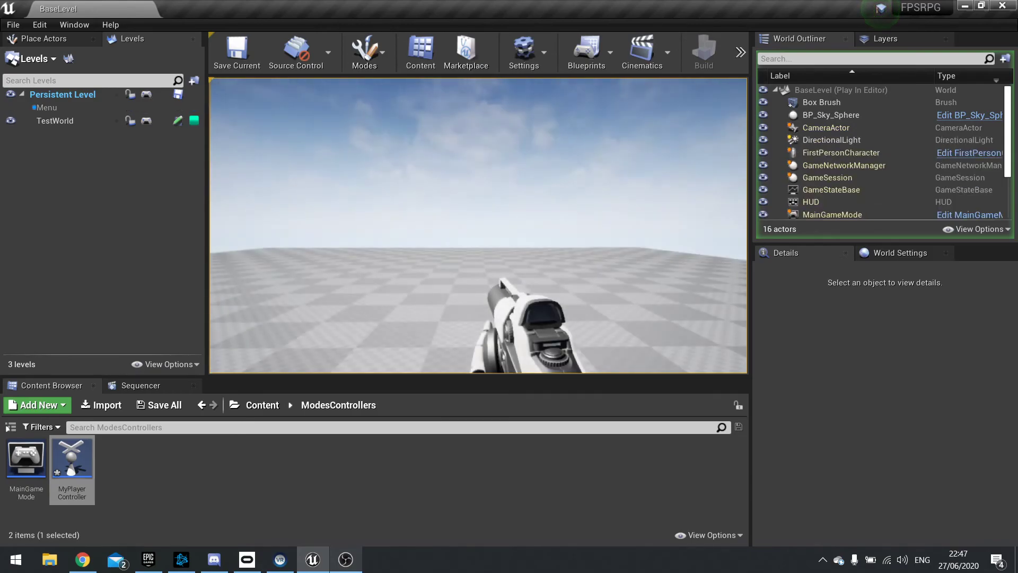
key(Tab)
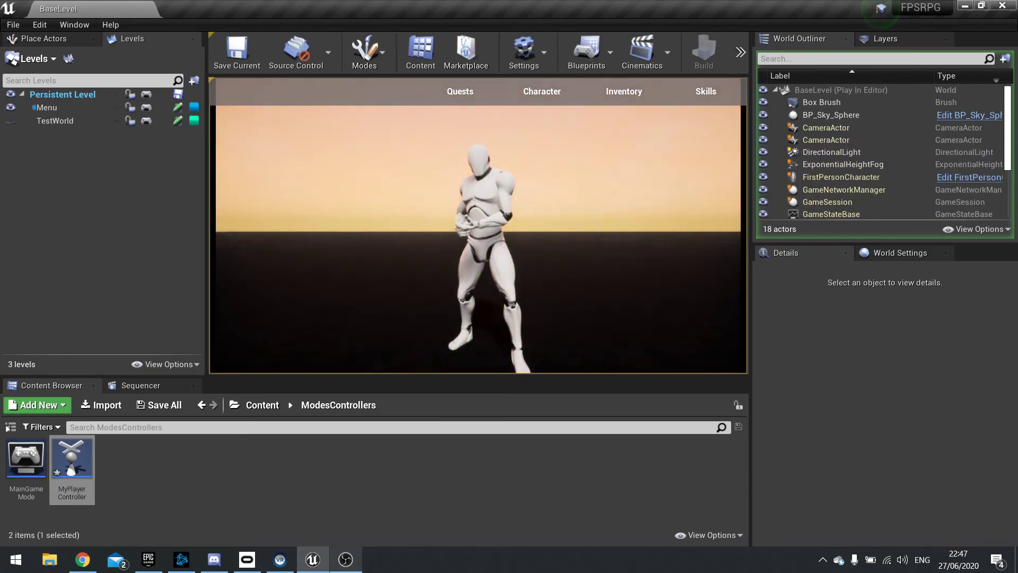
key(Tab)
key(Tab)
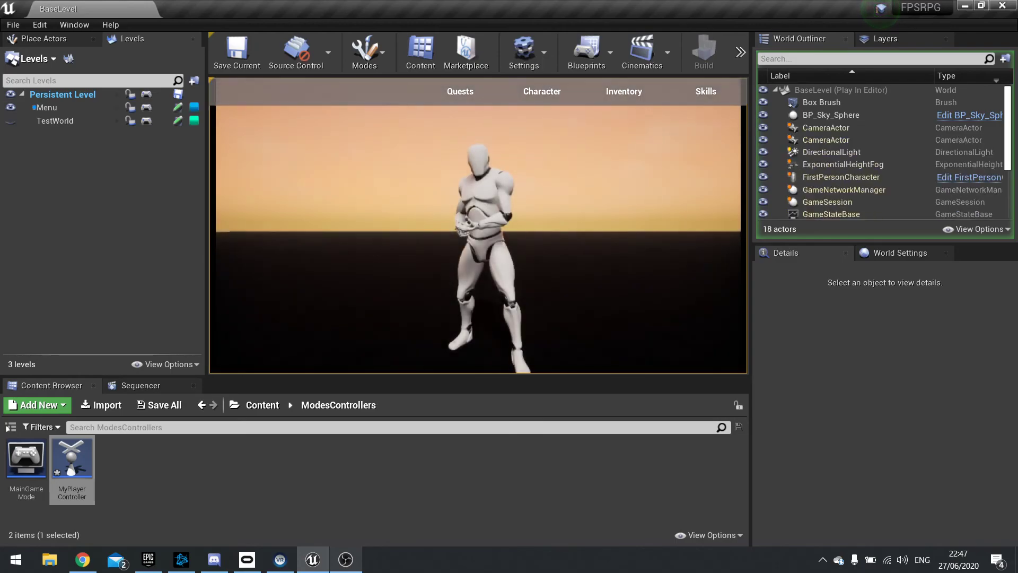